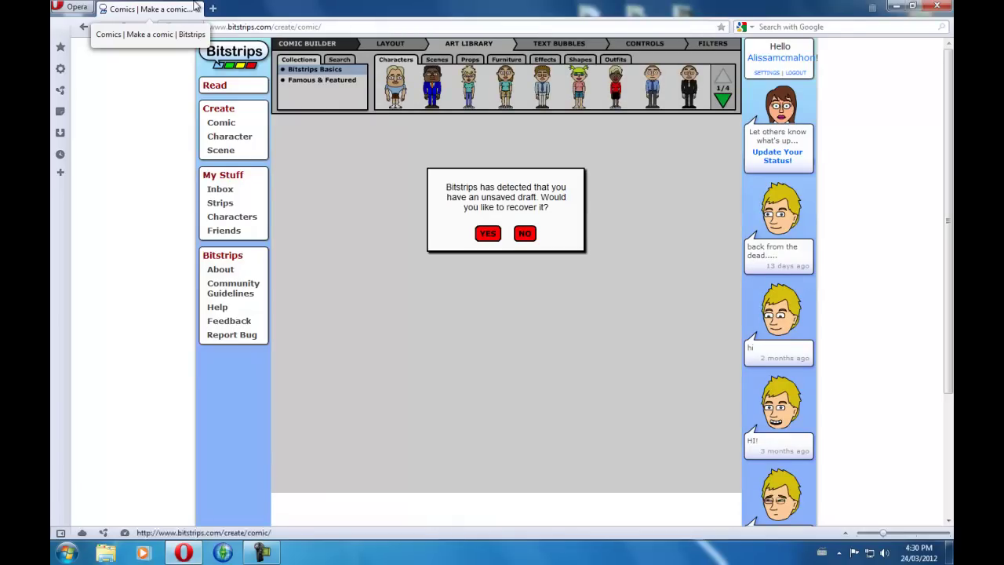
- Decline recovering the old draft and delete it, keeping a blank three-panel strip
left_click(524, 241)
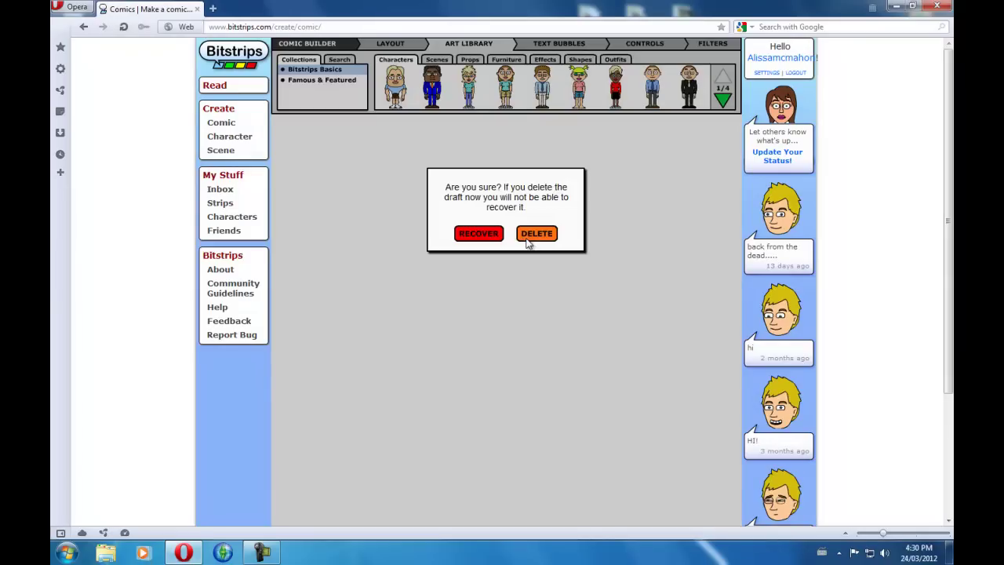
left_click(536, 234)
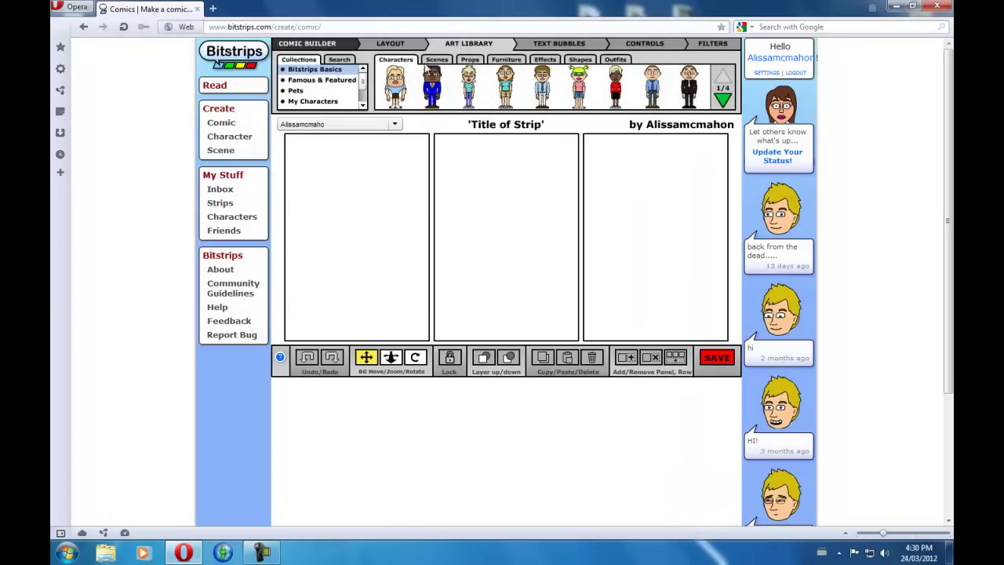
- Try the three-, one- and eight-panel layouts, settling on the single 'New Yorker' panel
left_click(393, 47)
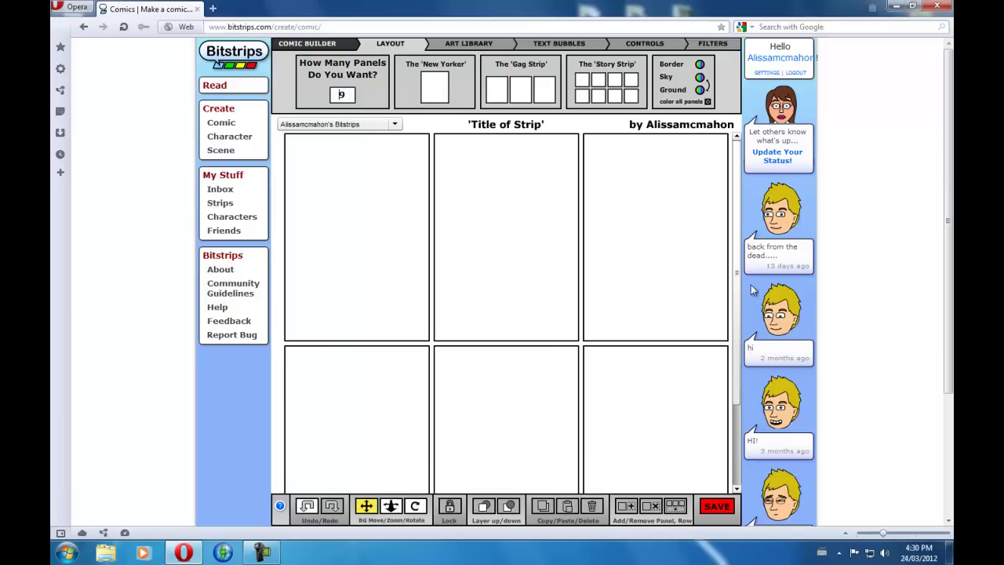
mouse_move(737, 306)
left_mouse_down()
mouse_move(738, 386)
mouse_move(722, 319)
left_mouse_up()
scroll(549, 350, "down", 3)
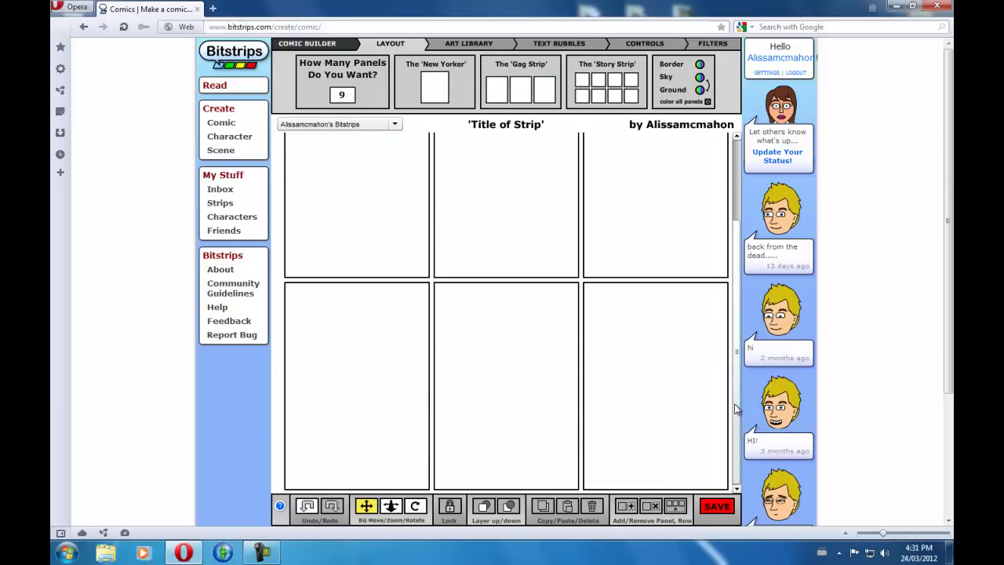
left_click_drag(737, 404, 725, 253)
left_click(494, 90)
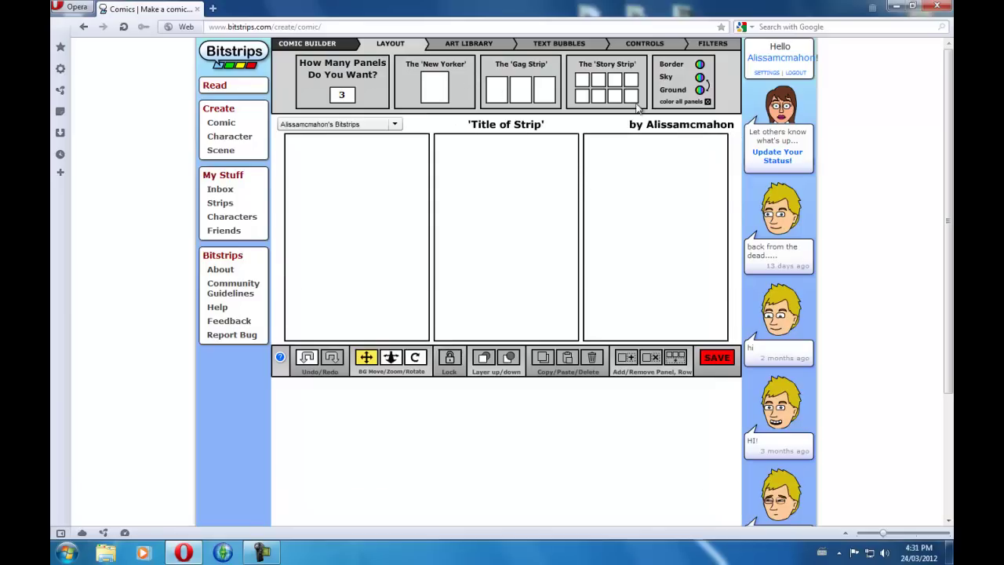
left_click(437, 78)
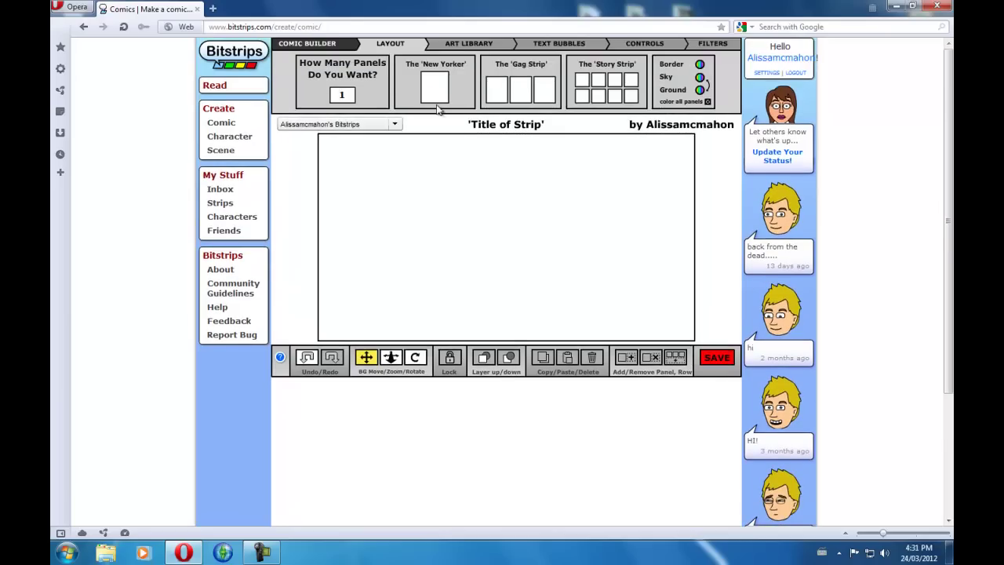
left_click(510, 91)
left_click(608, 95)
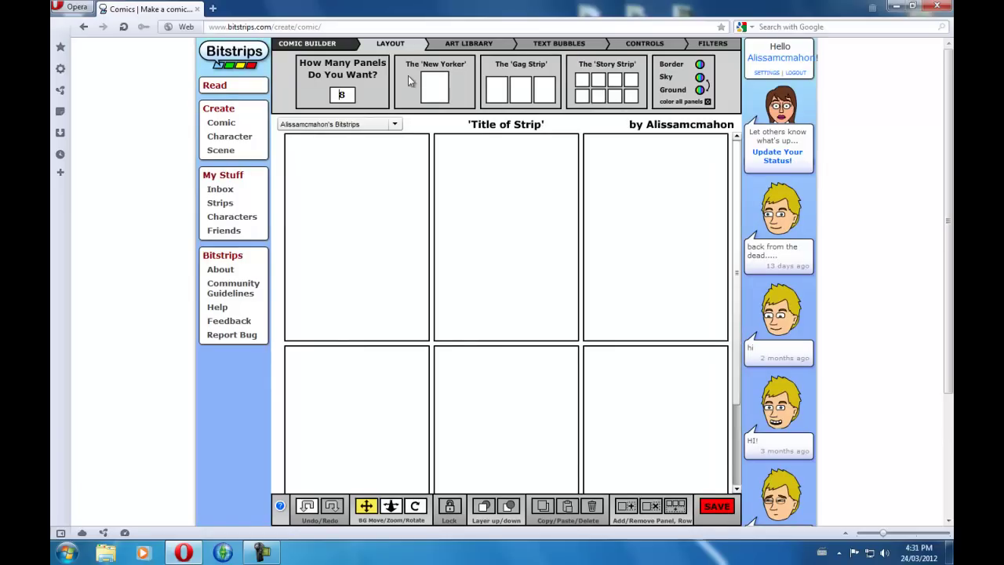
left_click(437, 87)
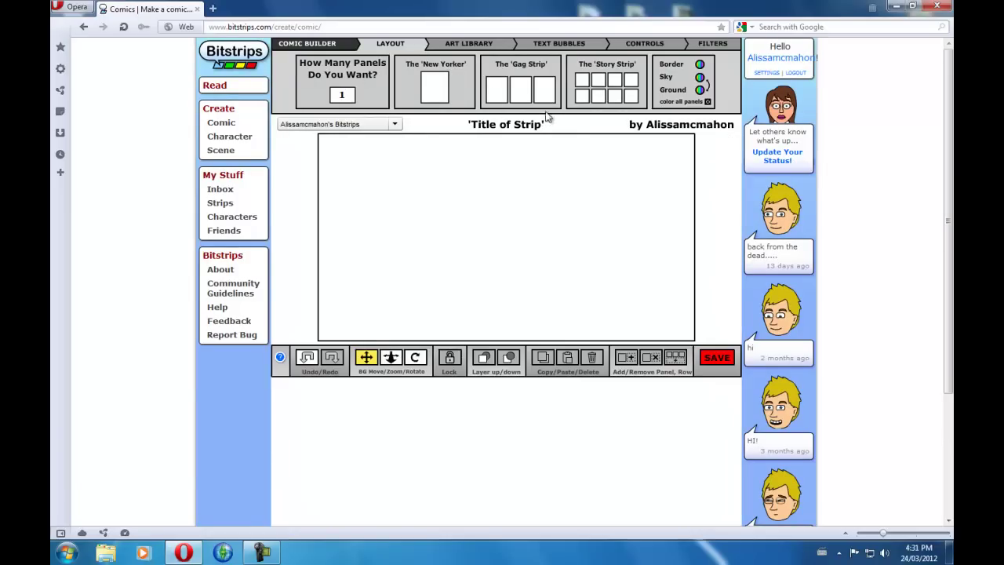
left_click(495, 219)
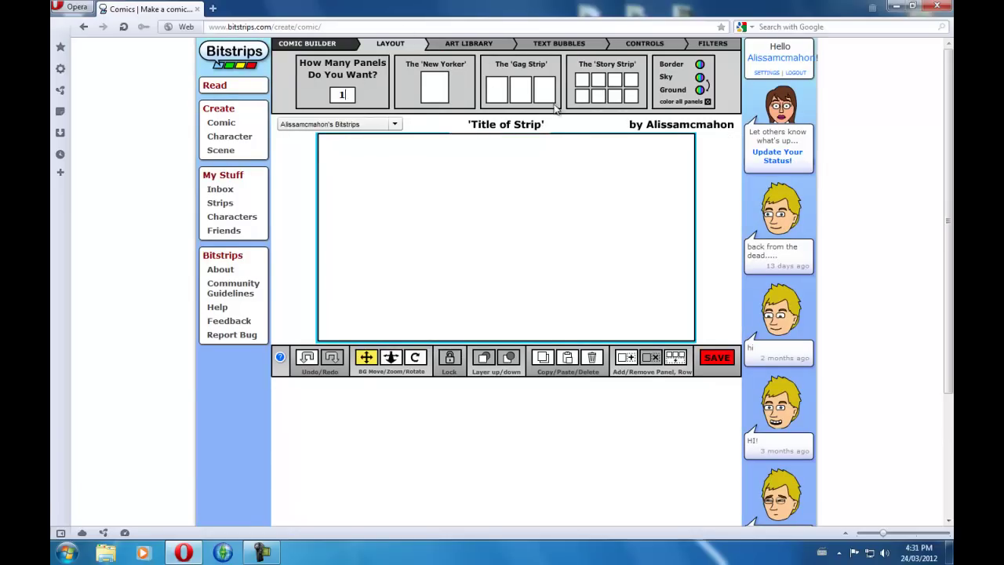
- Replace the placeholder title with 'Random', leave the series at its default, and open the Art Library
left_click_drag(544, 125, 446, 116)
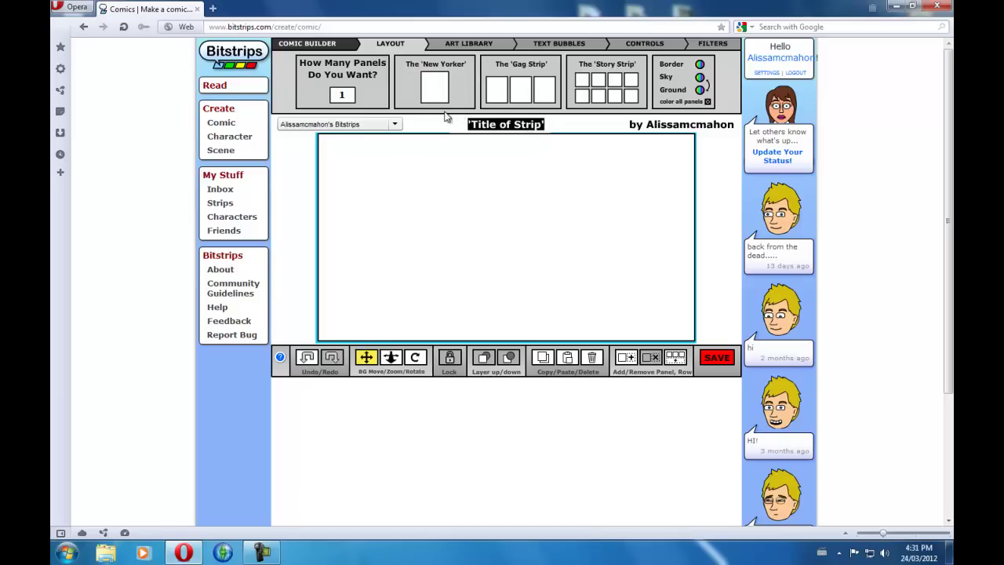
key("BackSpace")
type("Random")
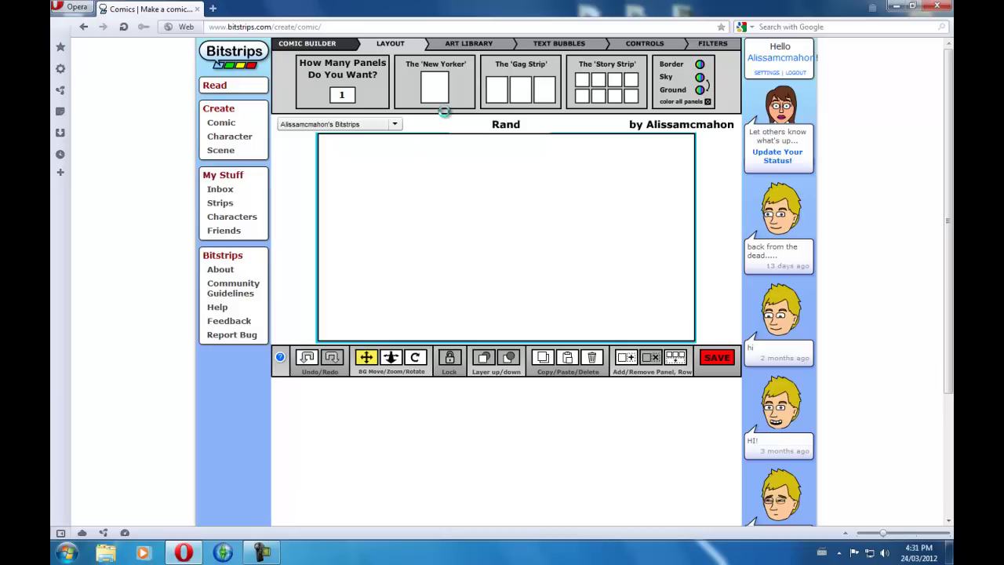
left_click(395, 124)
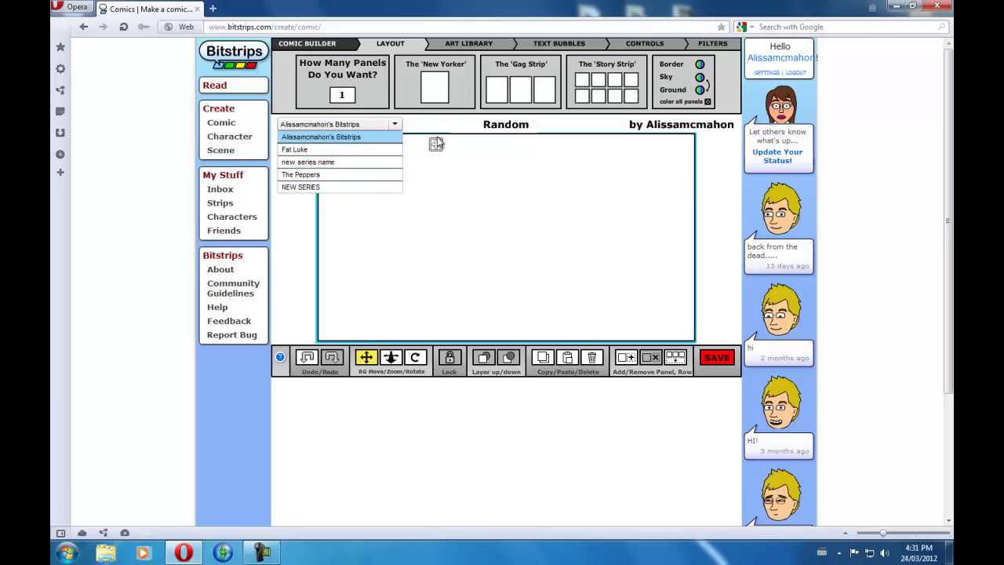
left_click(506, 202)
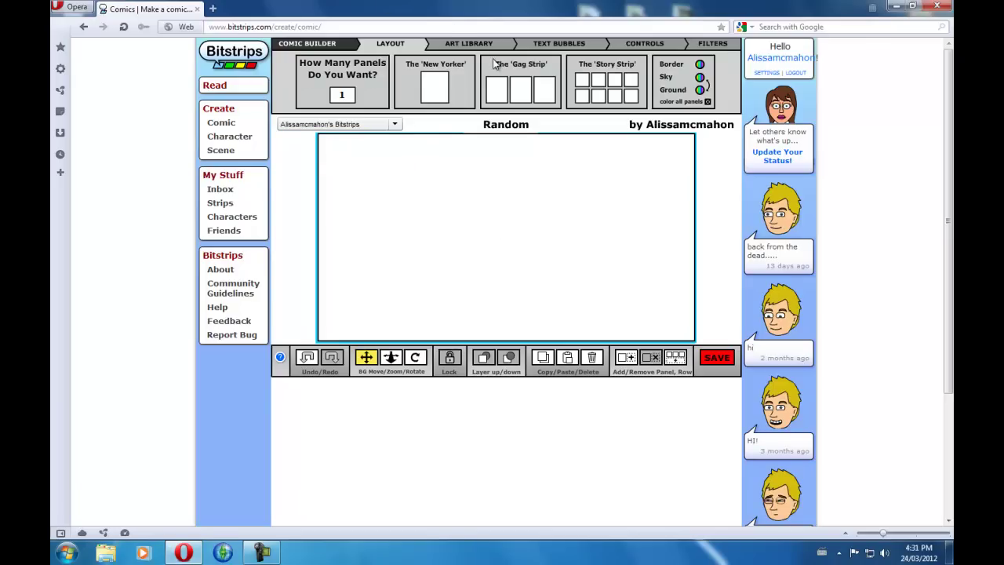
left_click(467, 45)
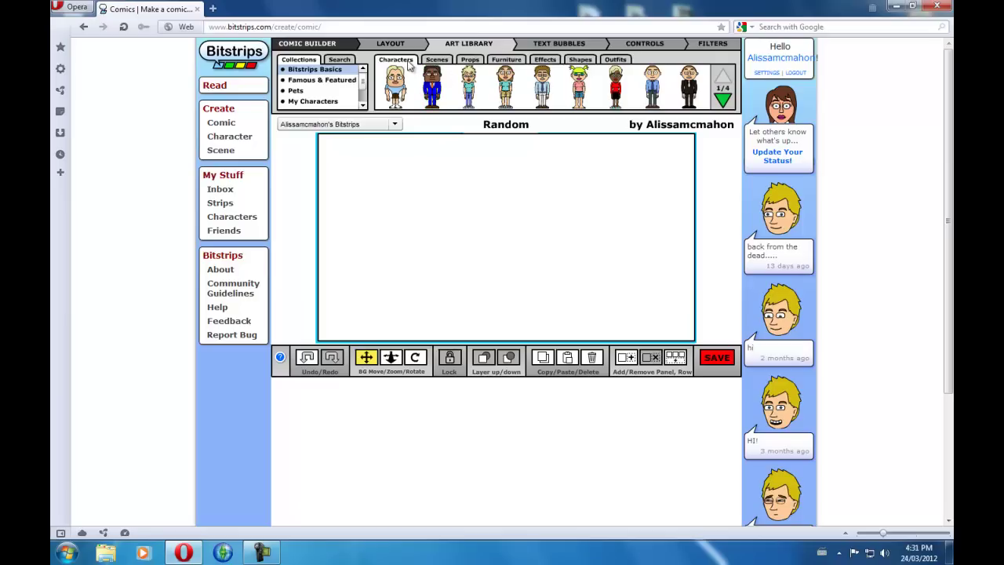
- Search the art library for a knife and try dragging it toward the panel
left_click(340, 61)
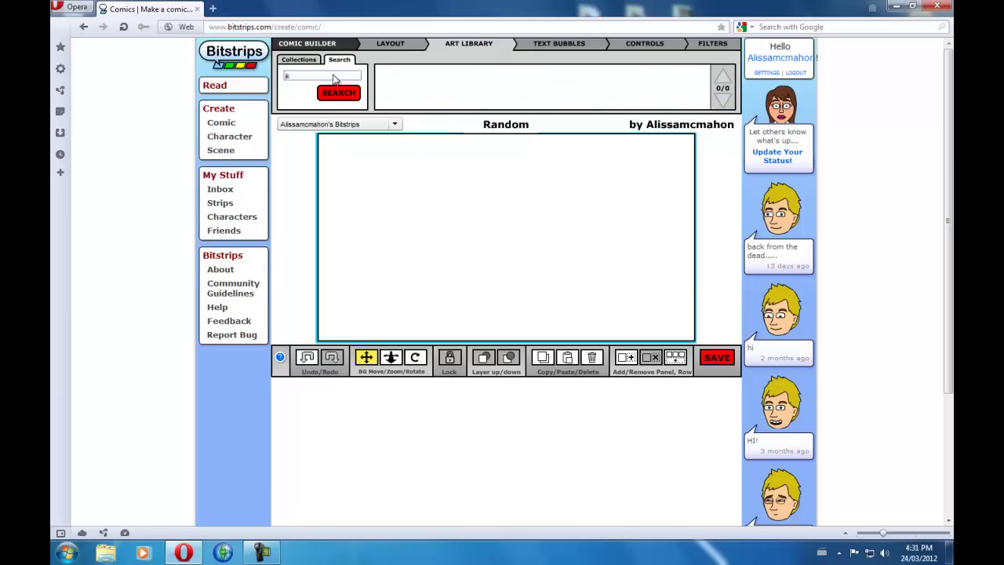
type("a")
left_click(338, 93)
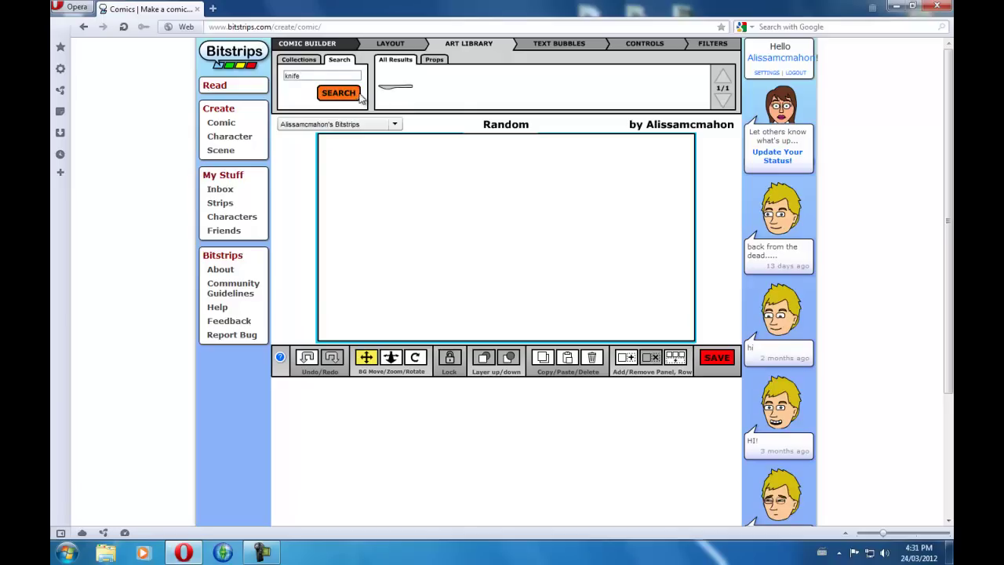
left_click_drag(396, 87, 418, 139)
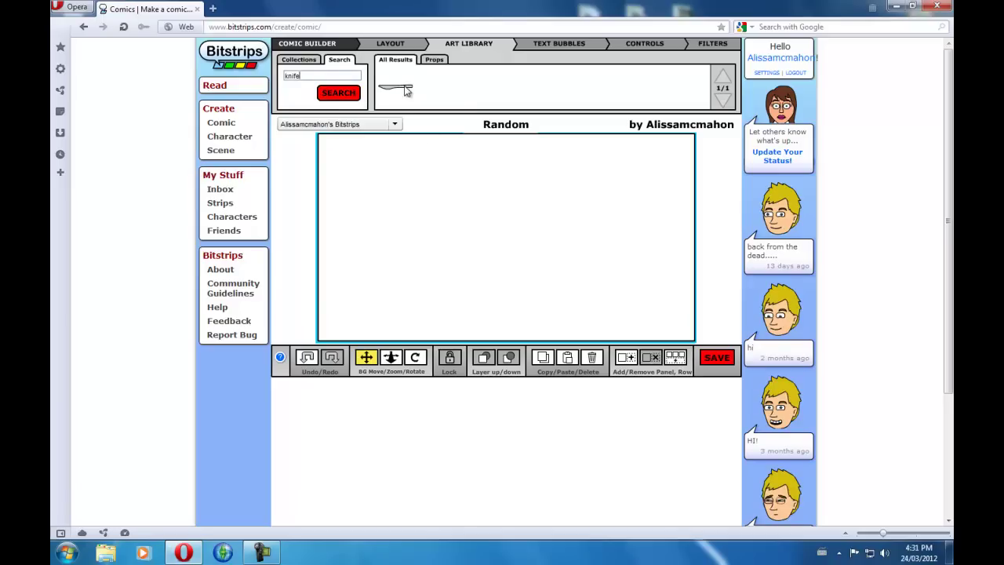
- Search the art library for 'house', try a house scene, then clear the search
key("BackSpace")
key("BackSpace")
key("BackSpace")
key("BackSpace")
type("house")
key("Return")
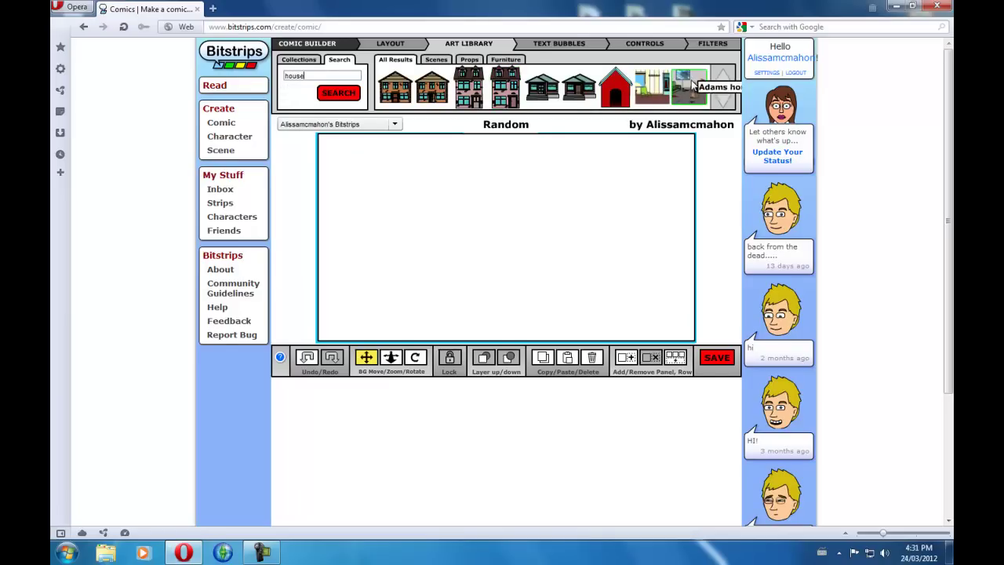
mouse_move(652, 87)
left_mouse_down()
mouse_move(663, 96)
mouse_move(306, 100)
left_mouse_up()
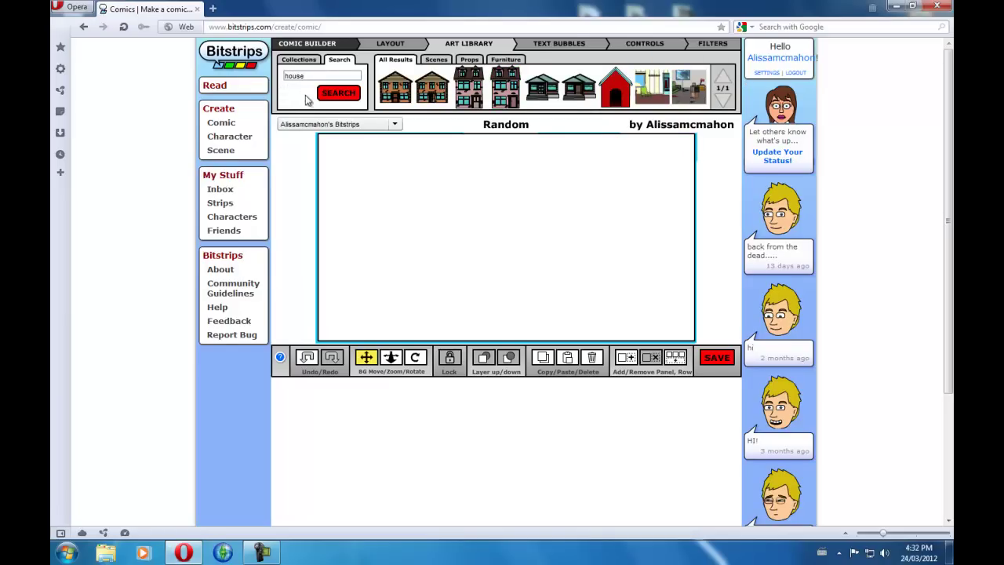
key("BackSpace")
key("BackSpace")
key("BackSpace")
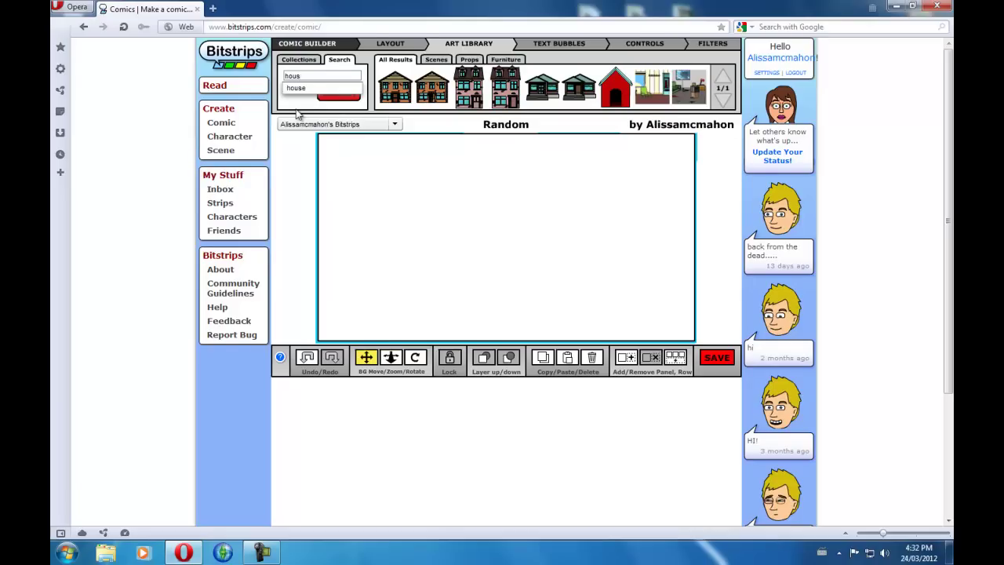
- Browse the Pets, Famous & Featured, My Characters, Friends' and Favourites character collections
left_click(292, 61)
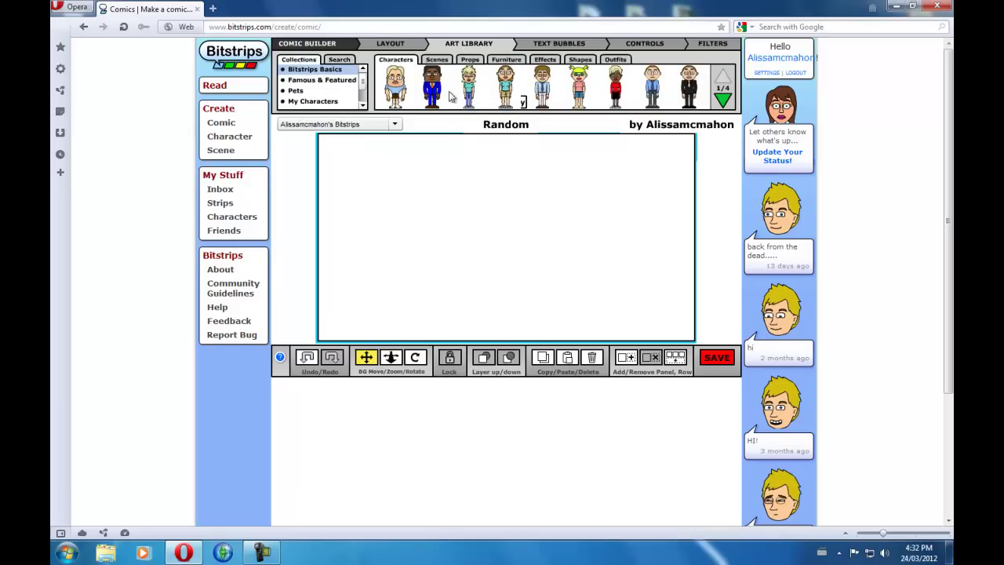
left_click(724, 90)
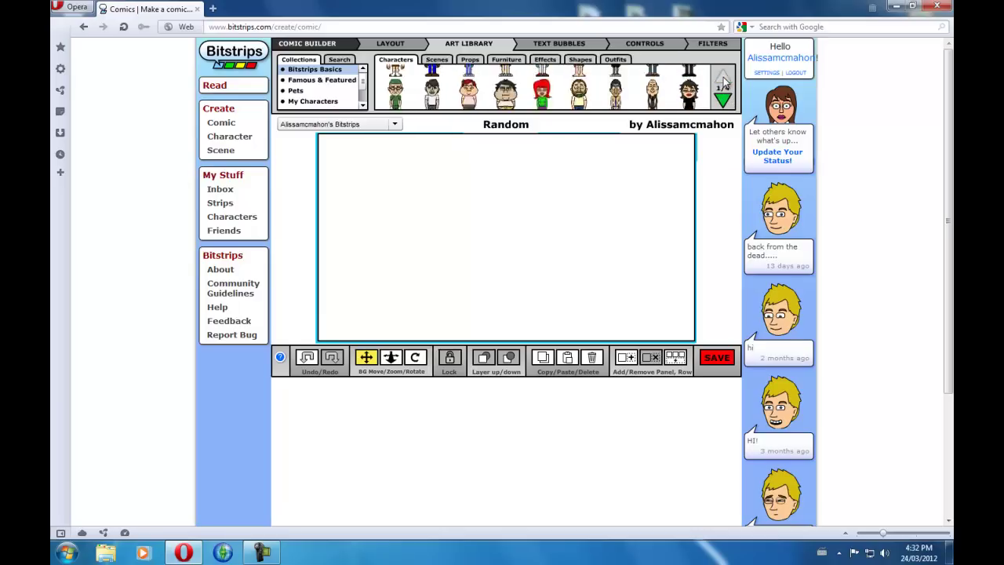
left_click(328, 91)
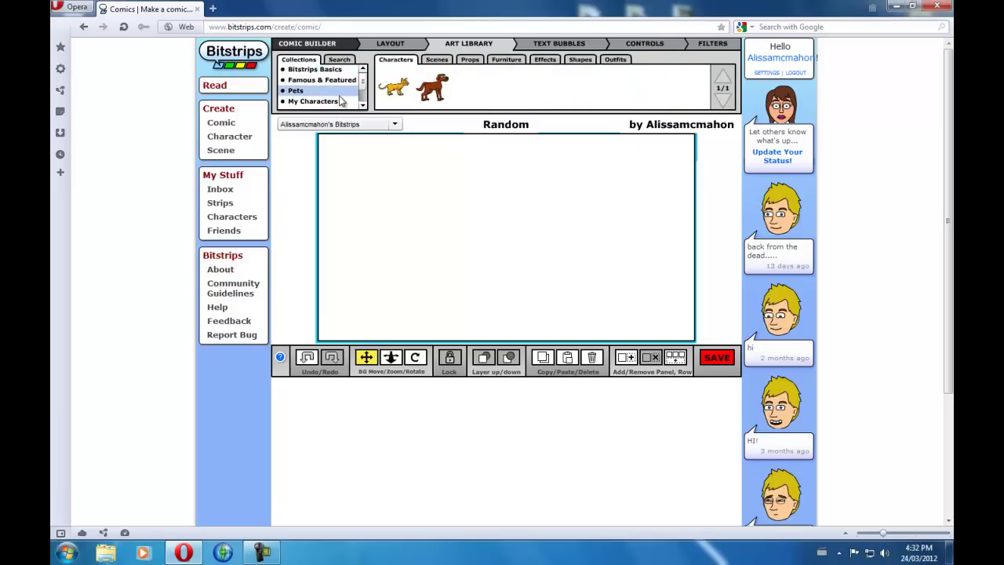
left_click(325, 80)
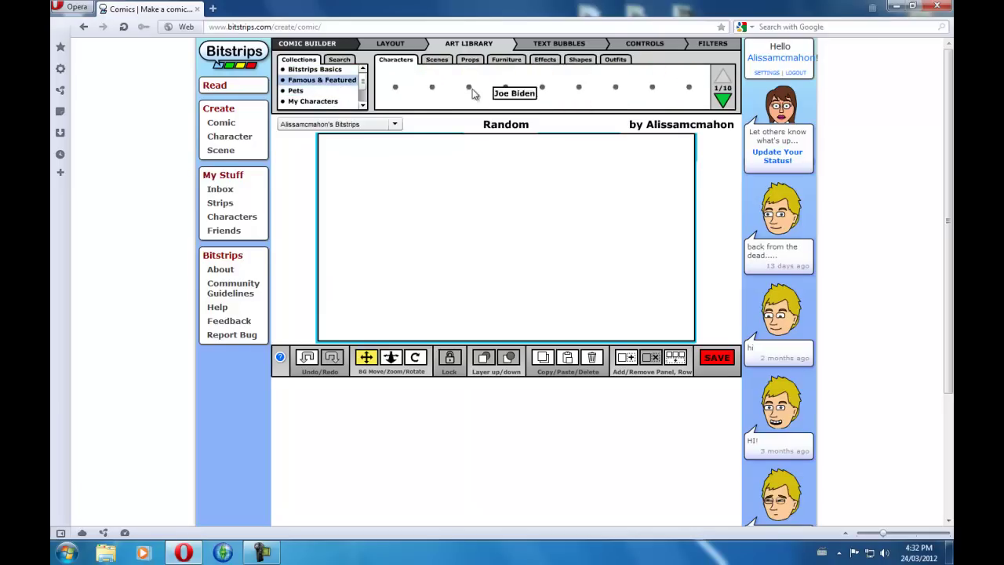
left_click(314, 102)
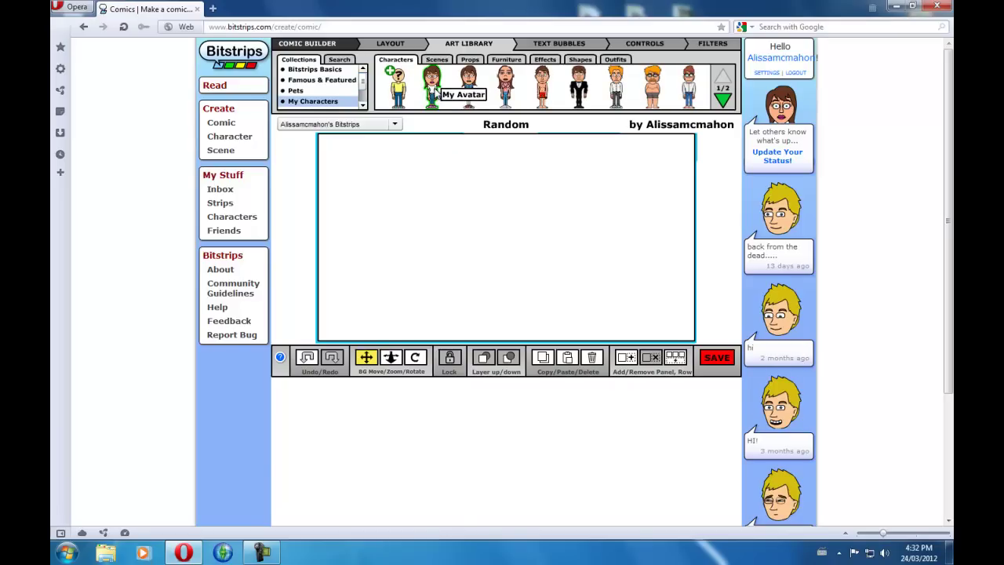
left_click(723, 100)
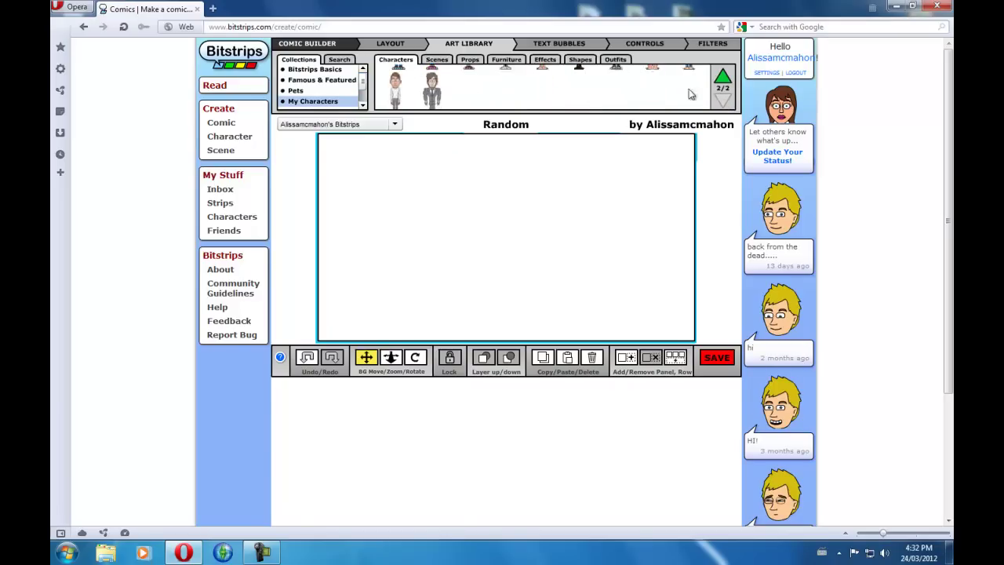
scroll(366, 100, "down", 2)
left_click(334, 93)
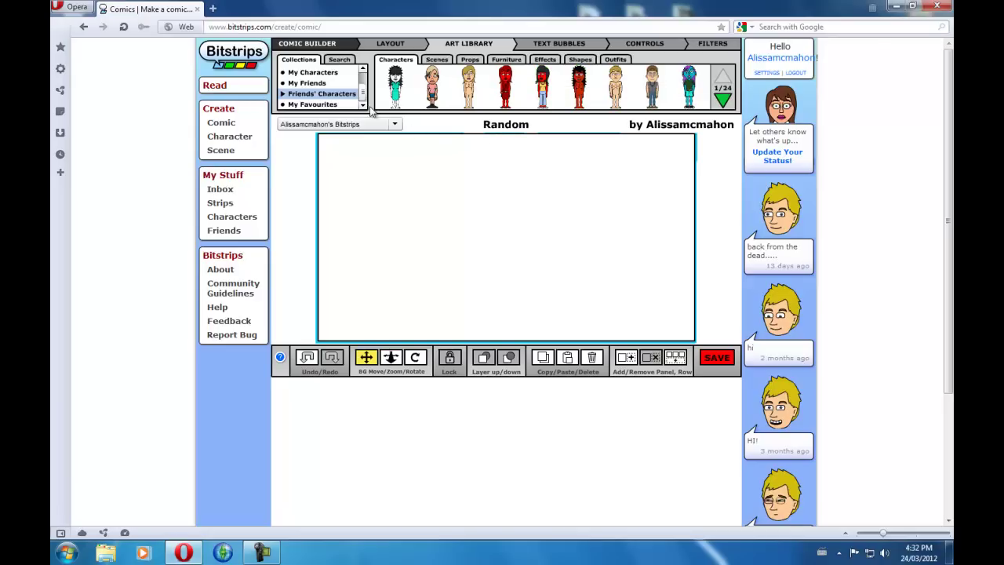
left_click(337, 104)
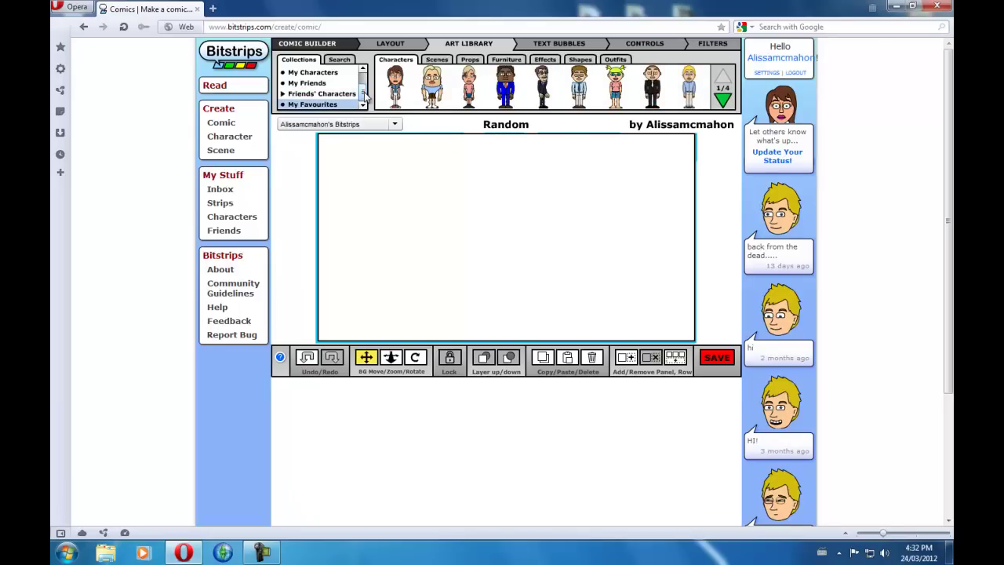
scroll(363, 90, "up", 3)
- Page through the built-in scene backgrounds in the Scenes library
left_click(443, 60)
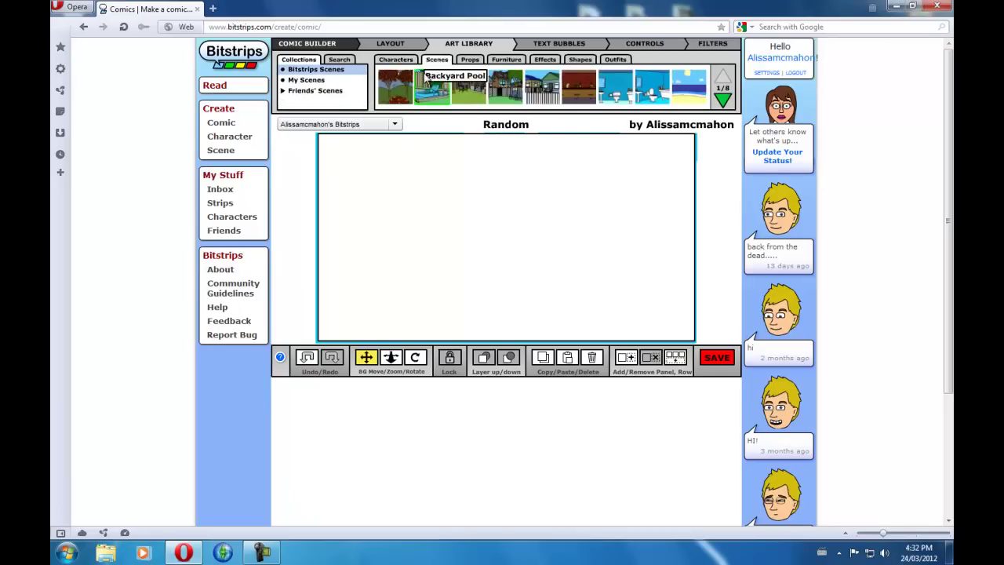
left_click(729, 99)
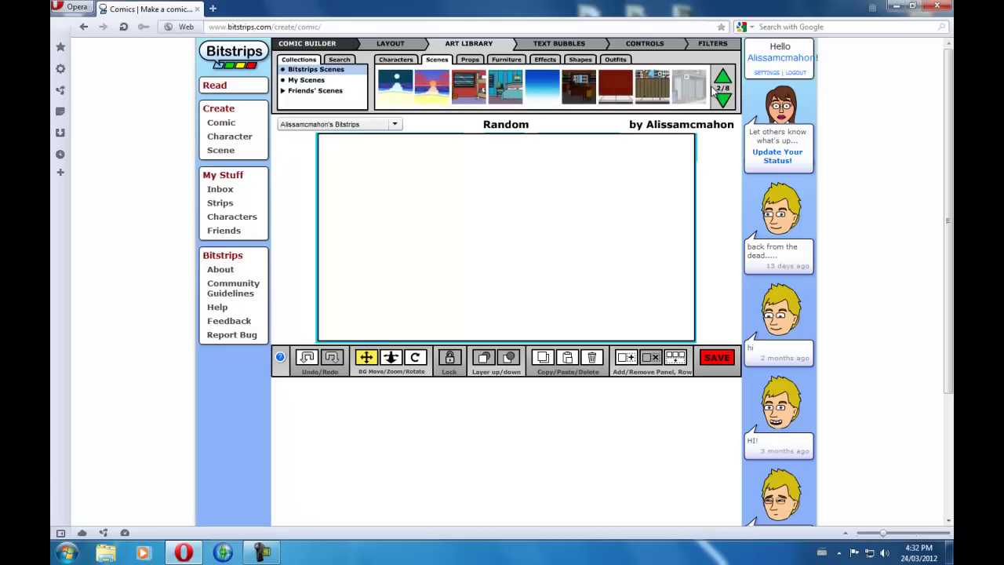
left_click(723, 76)
left_click(728, 99)
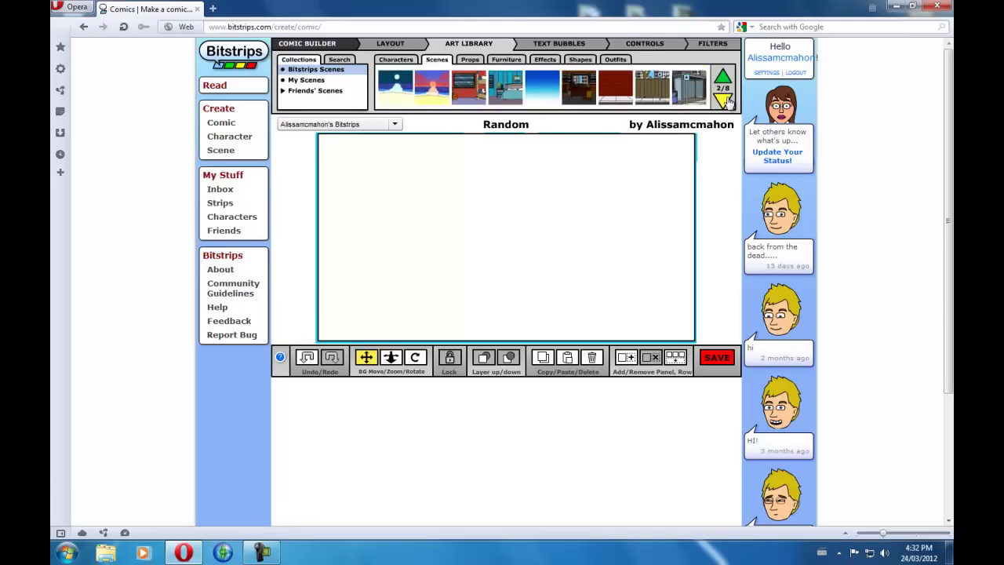
left_click(728, 99)
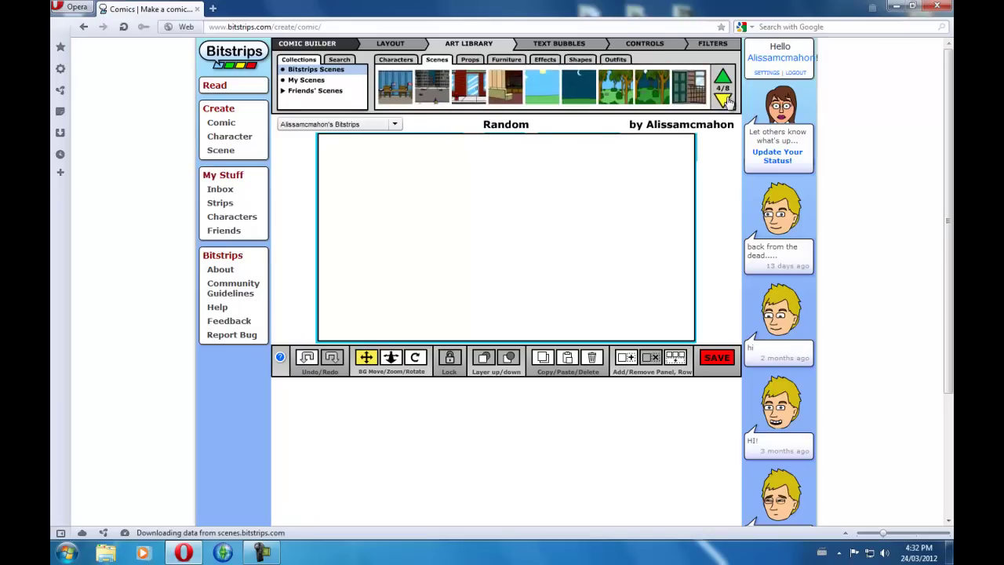
- Try the Canadian flag, brown ground and snowy scenes, then use friends' doghouse scene
left_click(306, 80)
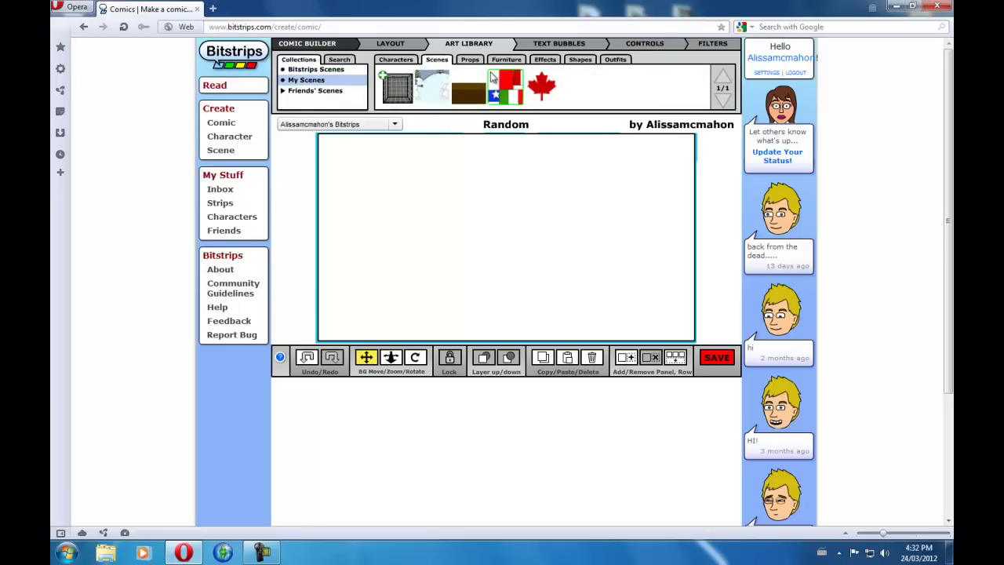
mouse_move(541, 87)
left_mouse_down()
mouse_move(537, 236)
mouse_move(521, 225)
left_mouse_up()
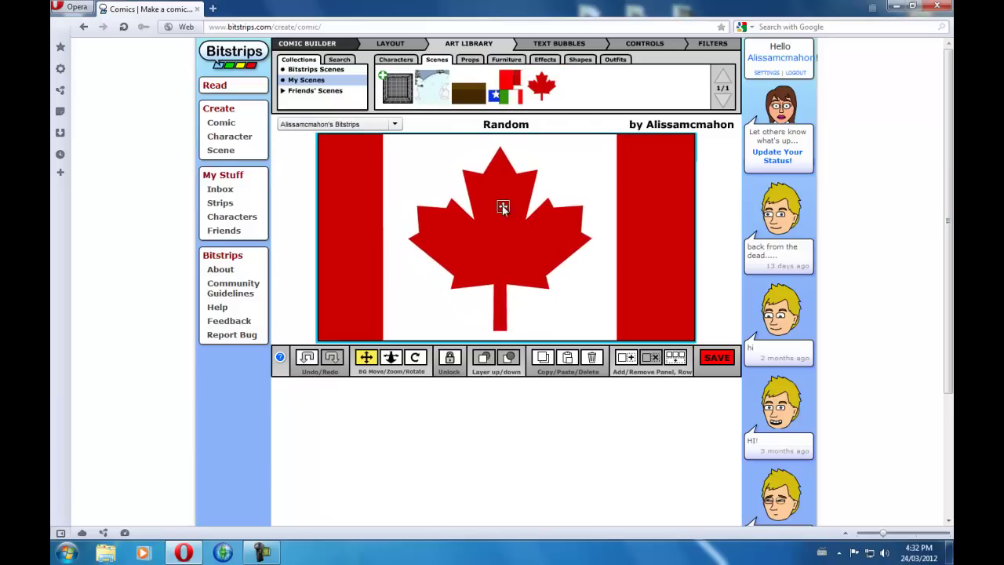
left_click_drag(468, 87, 547, 271)
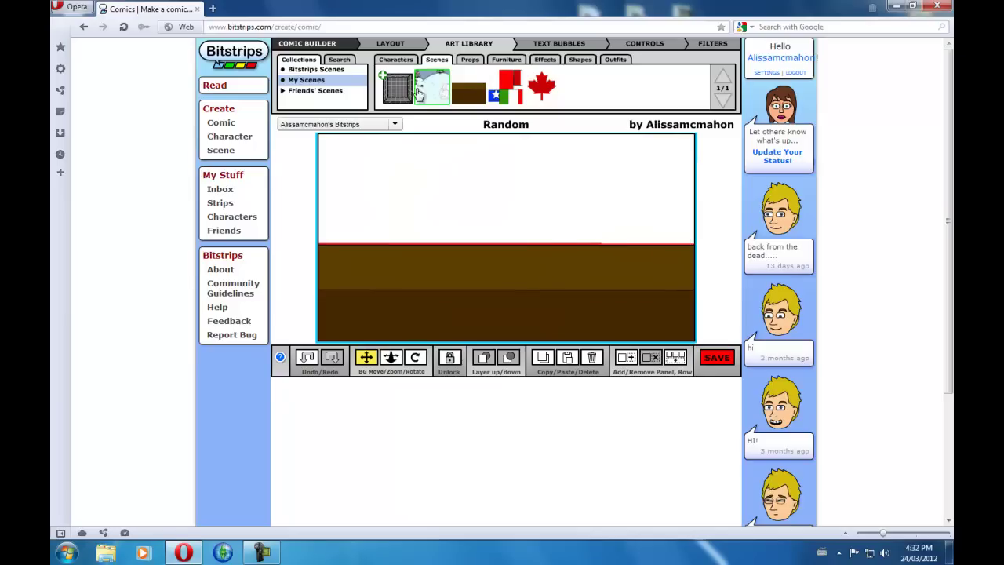
mouse_move(432, 88)
left_mouse_down()
mouse_move(437, 248)
mouse_move(478, 200)
left_mouse_up()
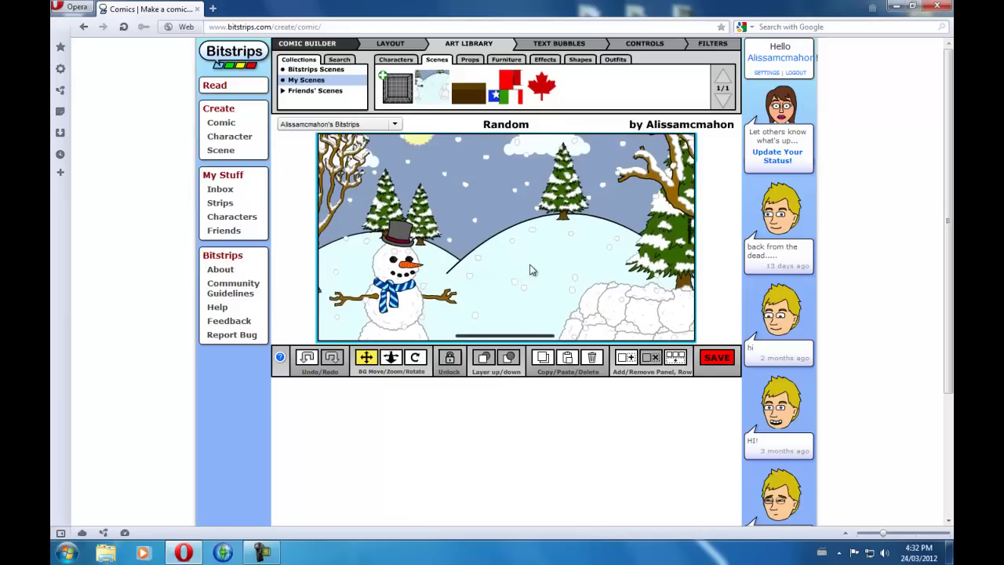
left_click(315, 91)
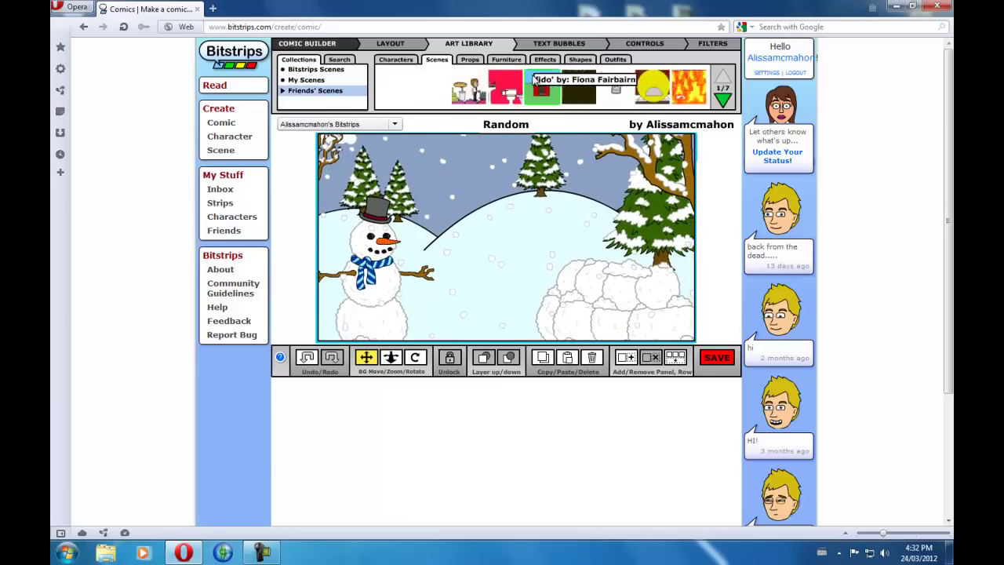
left_click_drag(542, 86, 549, 196)
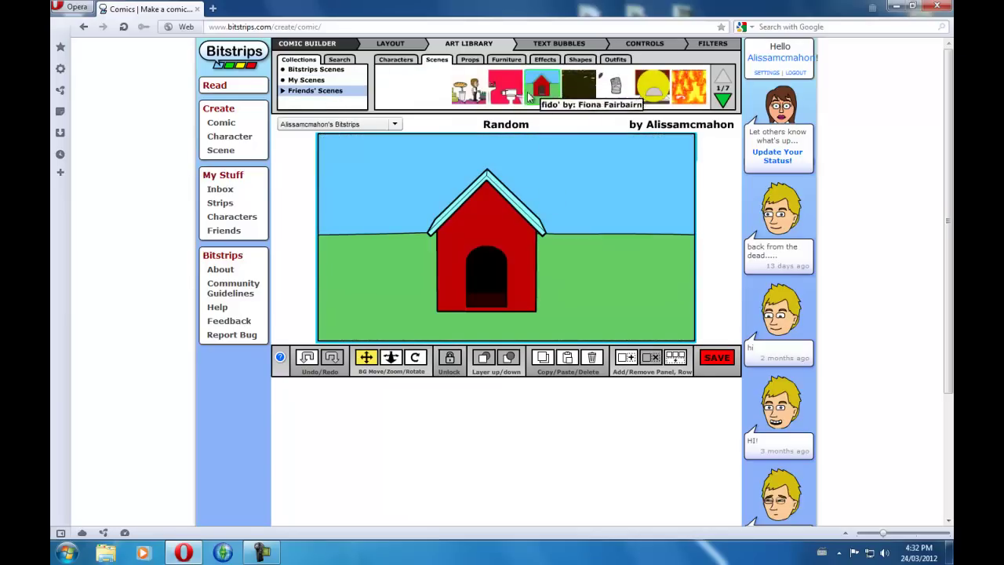
- Drag a Regular Speech bubble onto the panel and change its text to 'HELLO WORLD.'
left_click(581, 46)
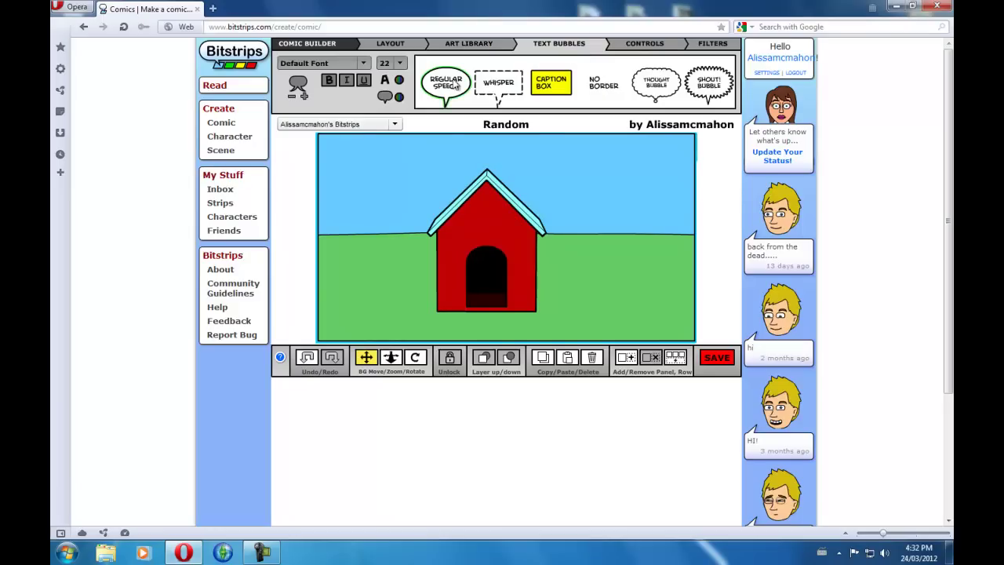
mouse_move(453, 88)
left_mouse_down()
mouse_move(587, 208)
mouse_move(548, 260)
left_mouse_up()
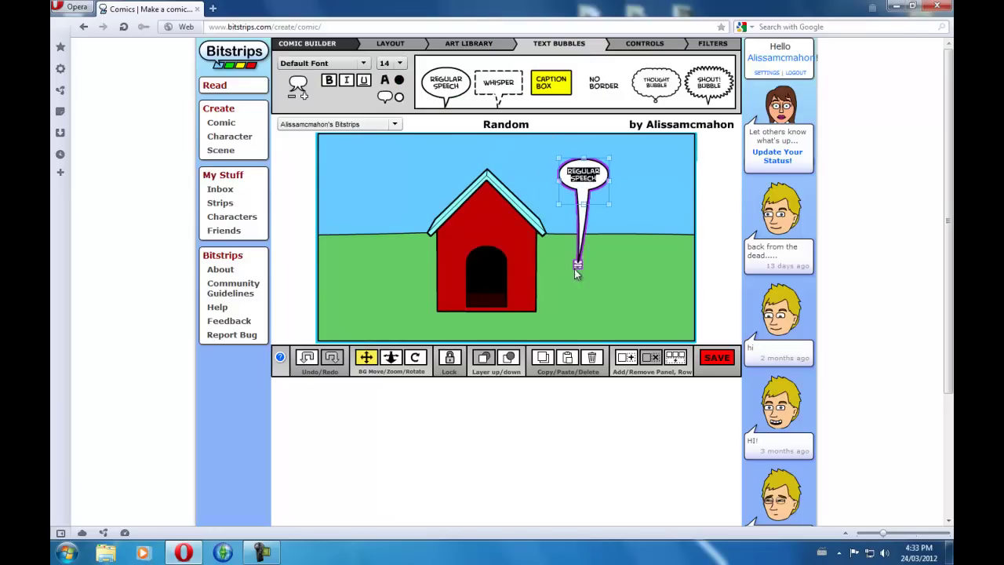
key("BackSpace")
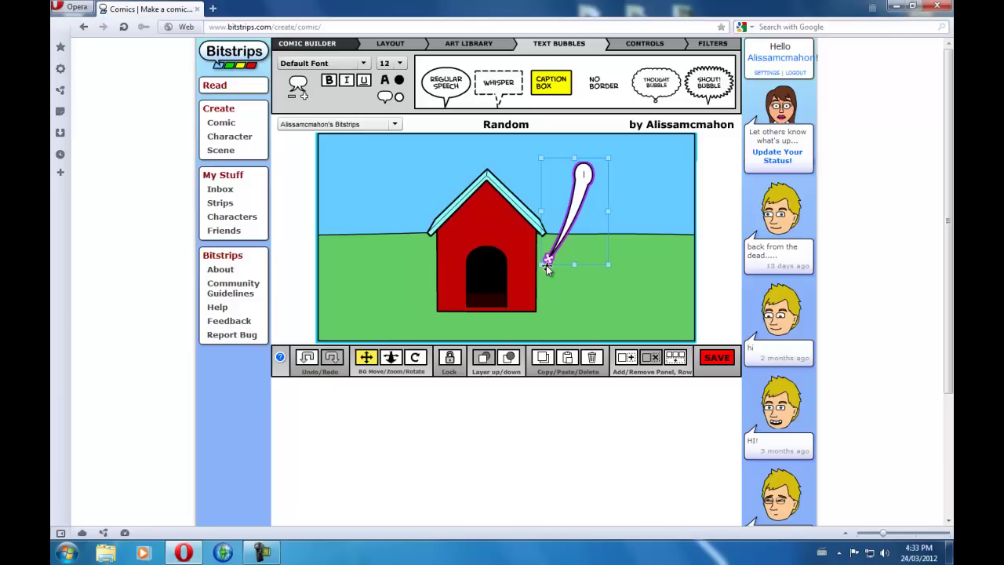
type("HELL")
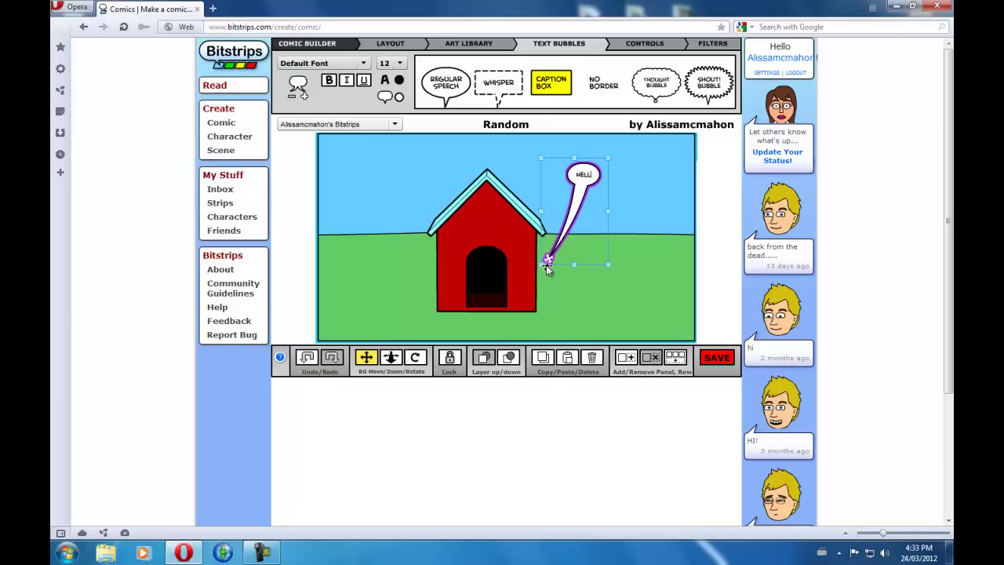
type("O")
type(" WORLD")
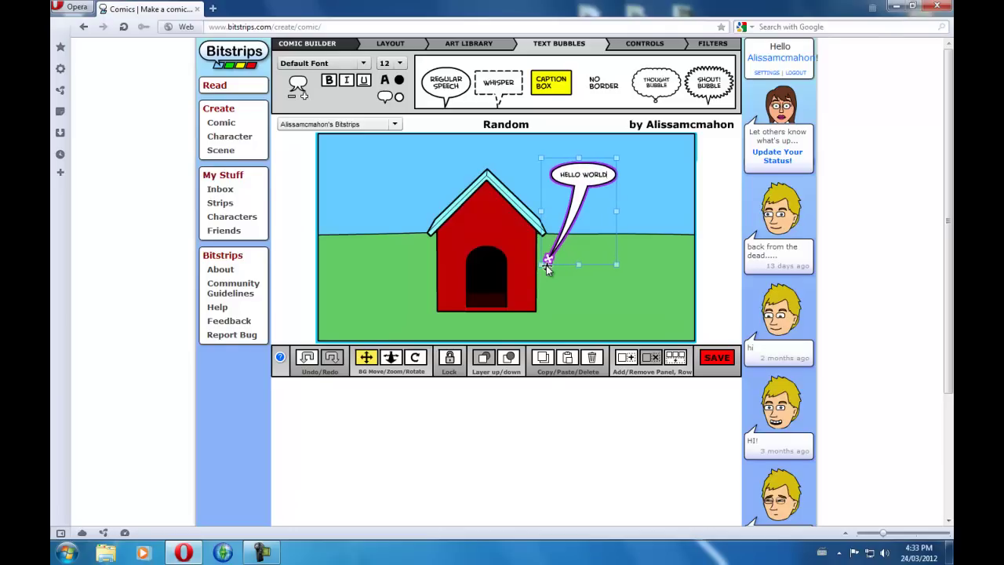
type(".")
- Add a second, narrower panel and place a bearded character in it
left_click(625, 359)
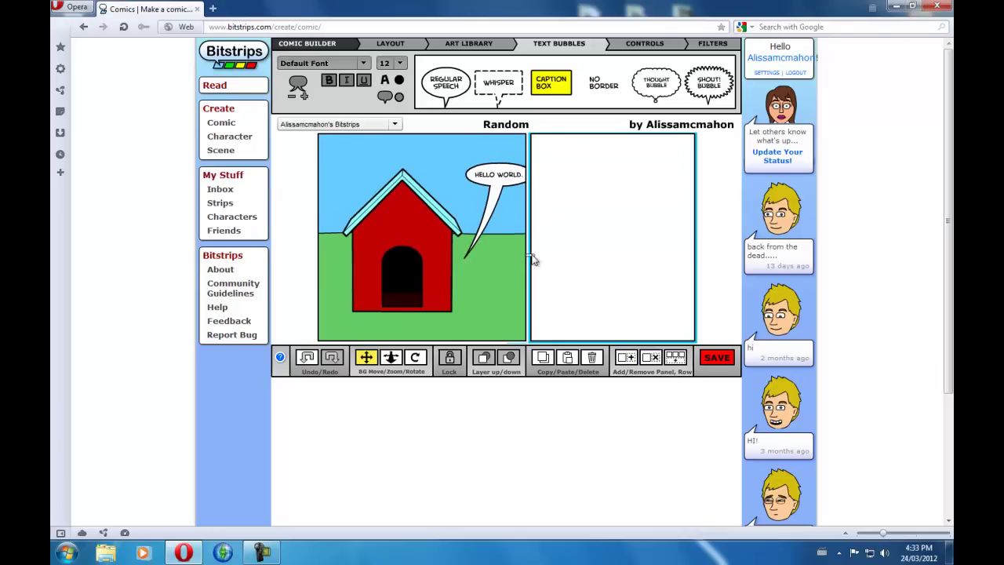
left_click_drag(510, 259, 551, 264)
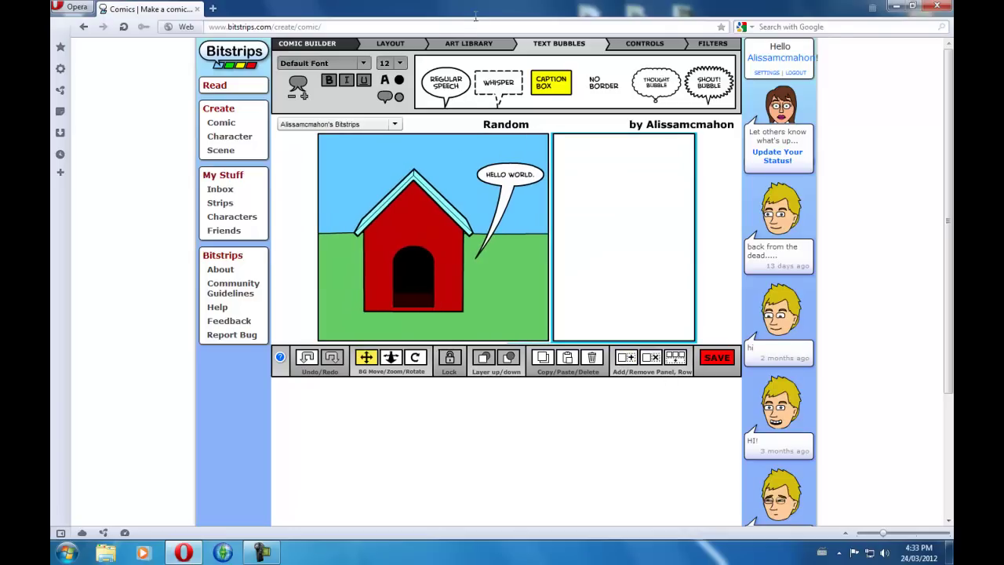
left_click(469, 43)
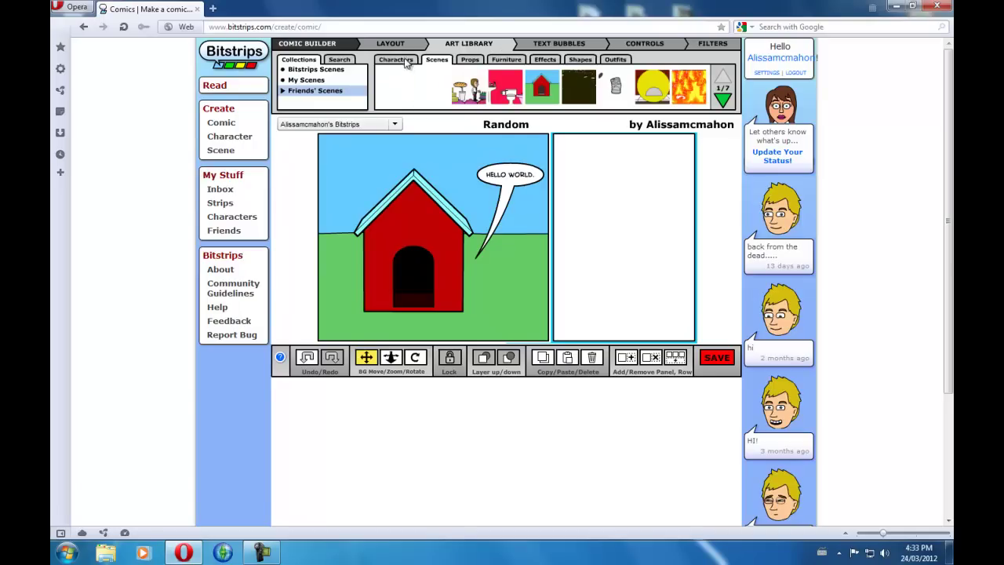
left_click(405, 63)
left_click_drag(469, 87, 663, 224)
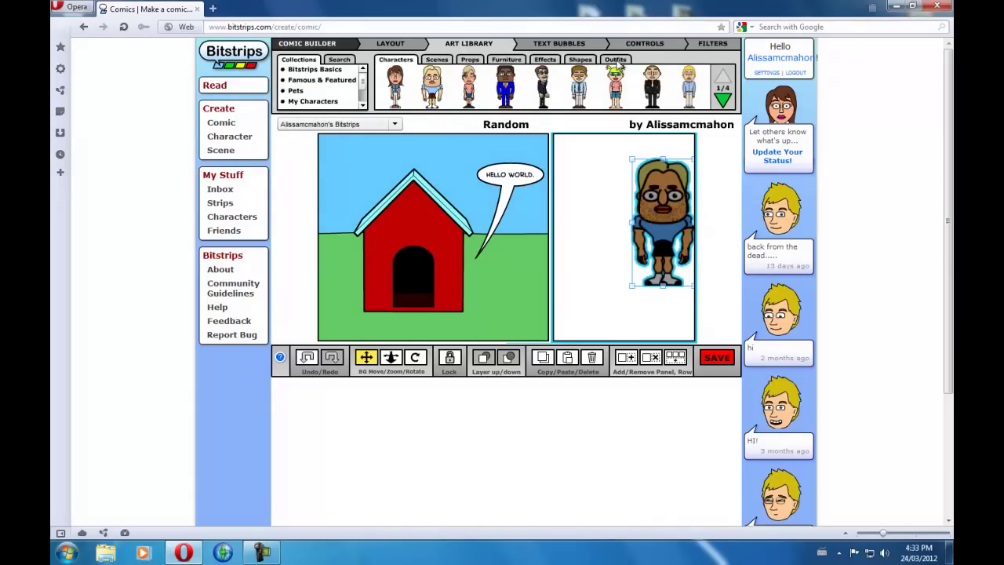
- Try several outfits on the character, ending with the green top and denim shorts from My Outfits
left_click(619, 63)
mouse_move(432, 87)
left_mouse_down()
mouse_move(573, 192)
mouse_move(651, 212)
left_mouse_up()
left_click(722, 98)
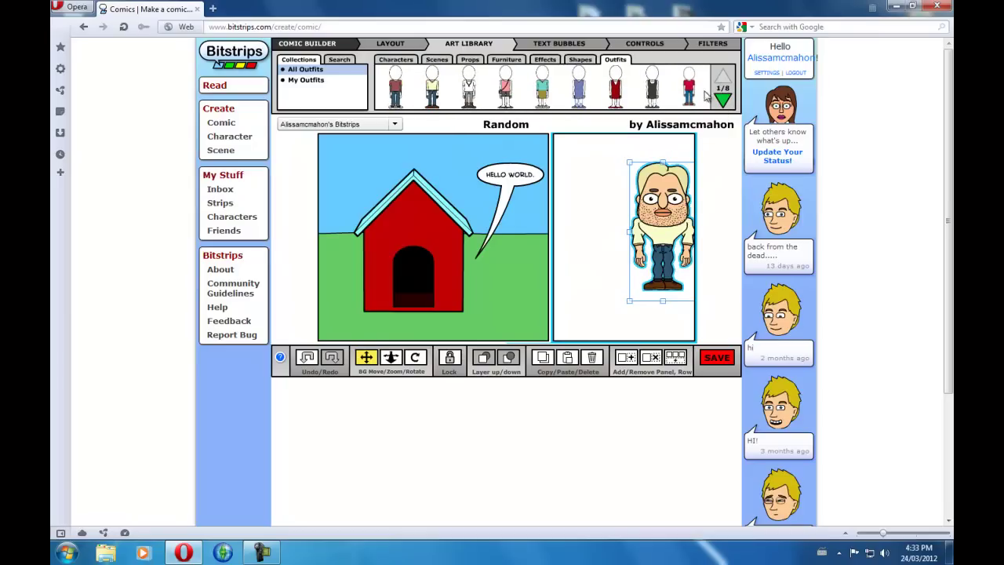
left_click(350, 82)
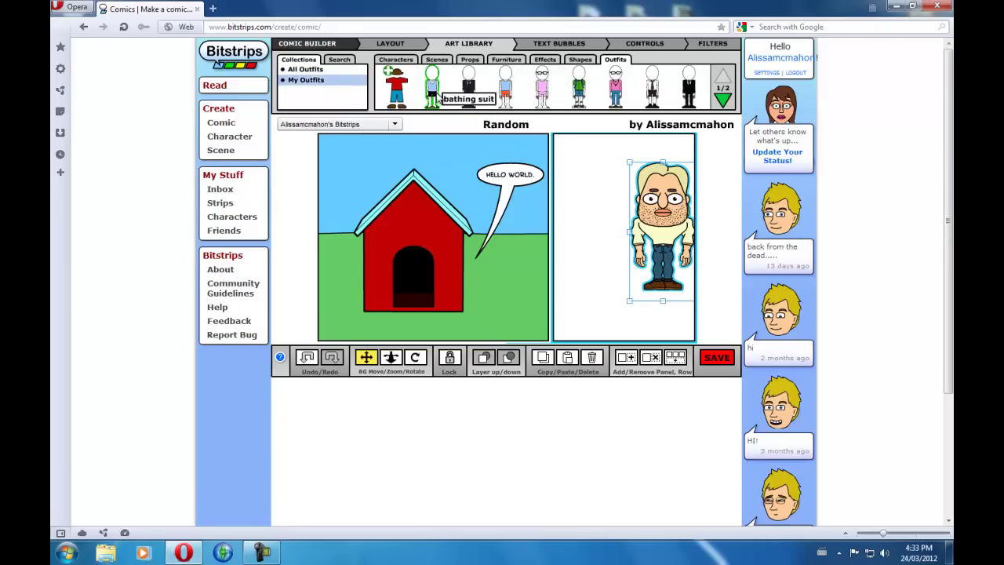
mouse_move(541, 86)
left_mouse_down()
mouse_move(600, 159)
mouse_move(686, 206)
left_mouse_up()
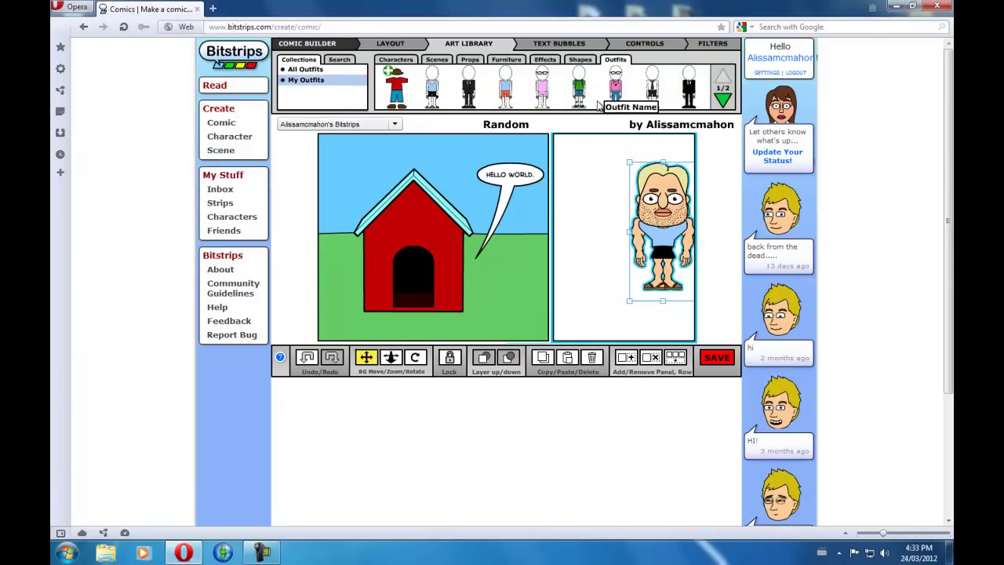
mouse_move(579, 86)
left_mouse_down()
mouse_move(681, 202)
mouse_move(603, 203)
left_mouse_up()
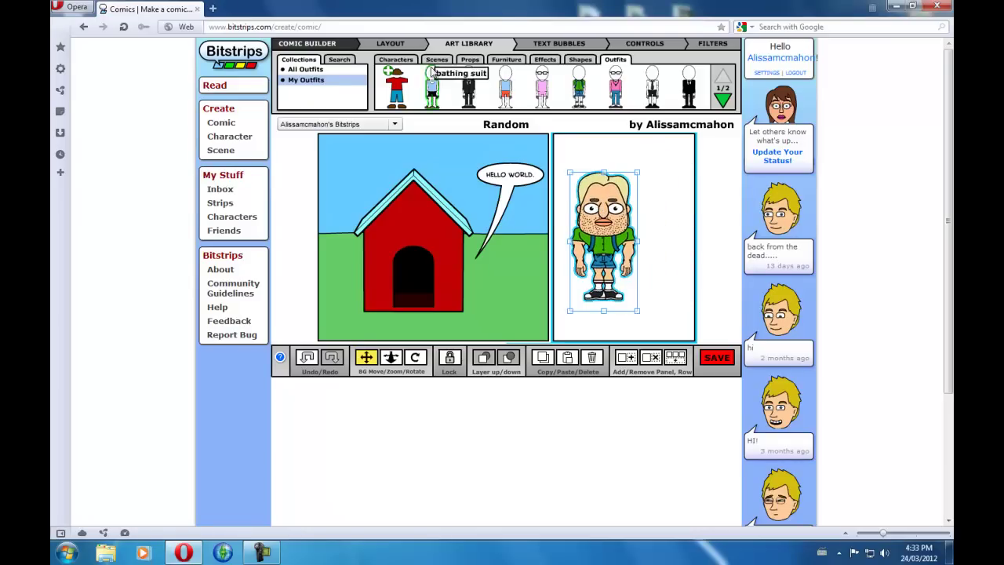
left_click(437, 59)
left_click(725, 98)
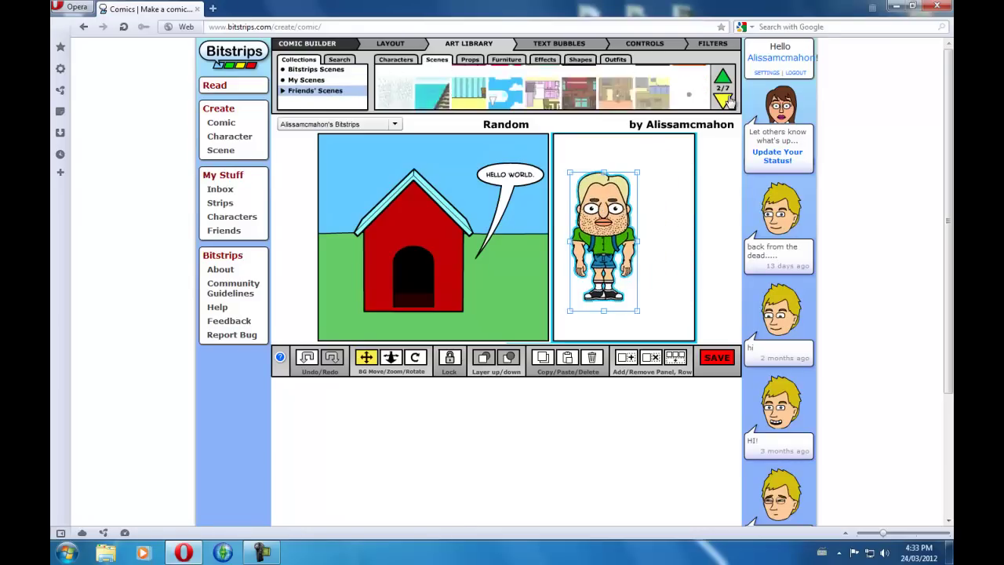
left_click_drag(565, 77, 659, 196)
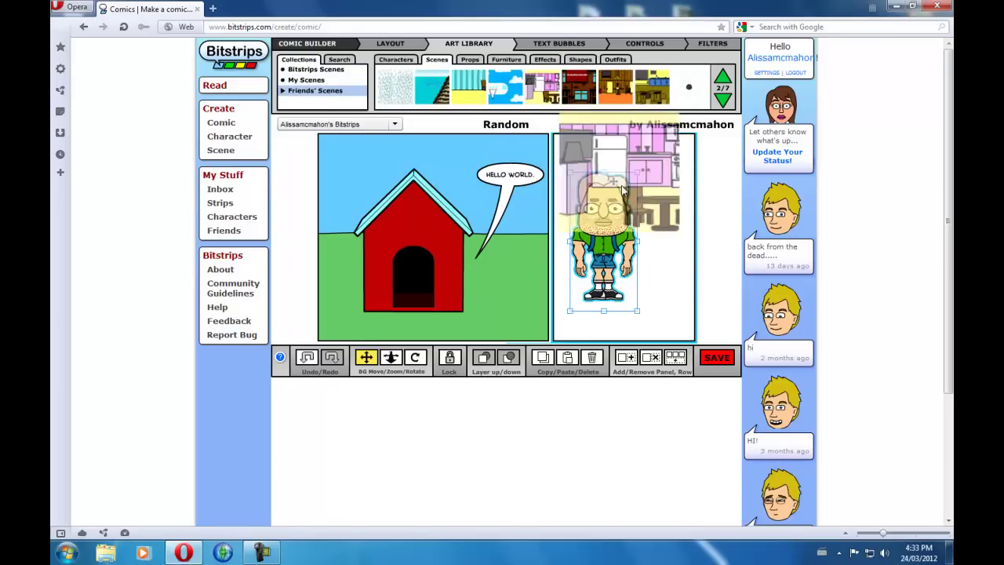
left_click(726, 99)
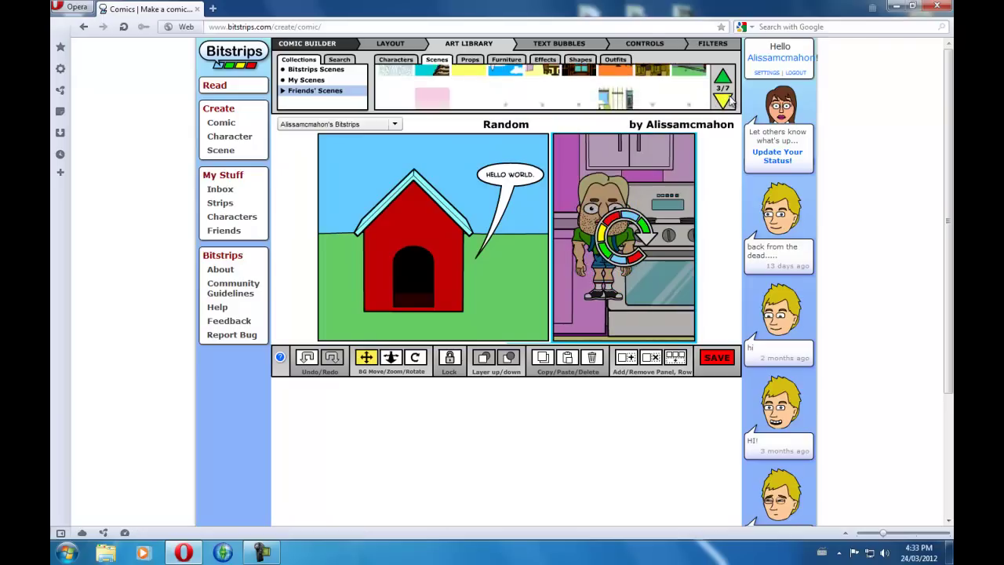
left_click(728, 99)
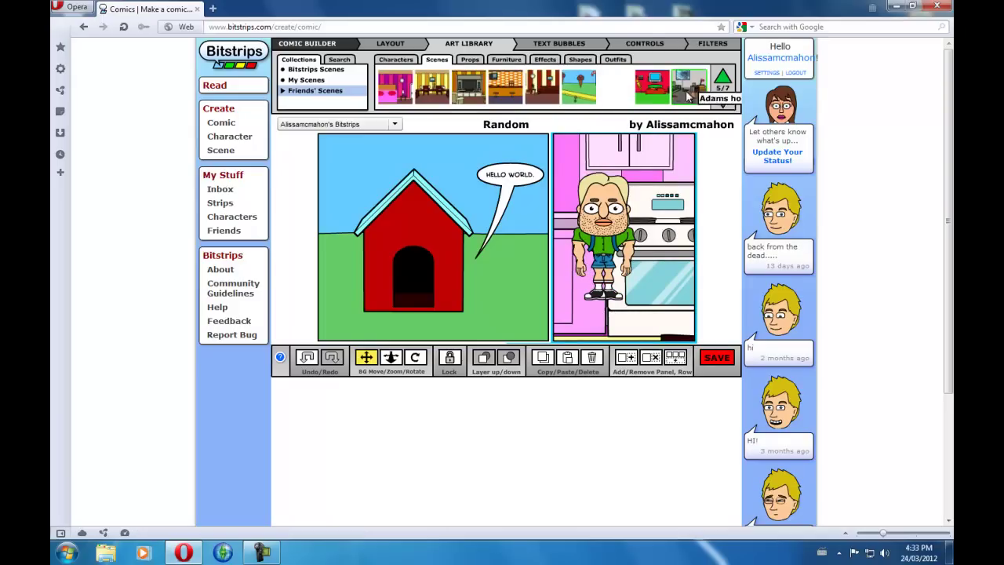
left_click(722, 77)
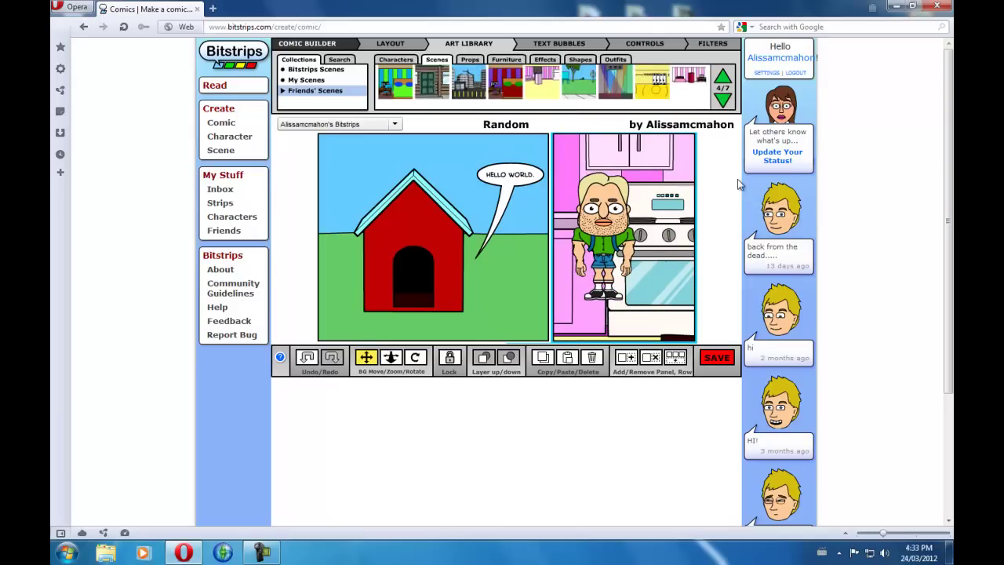
left_click(897, 8)
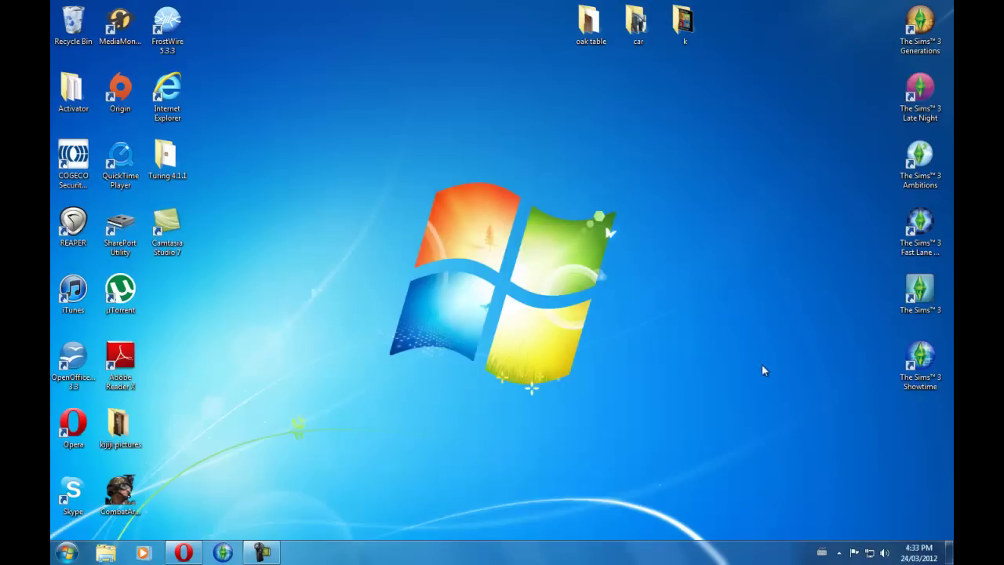
left_click(273, 560)
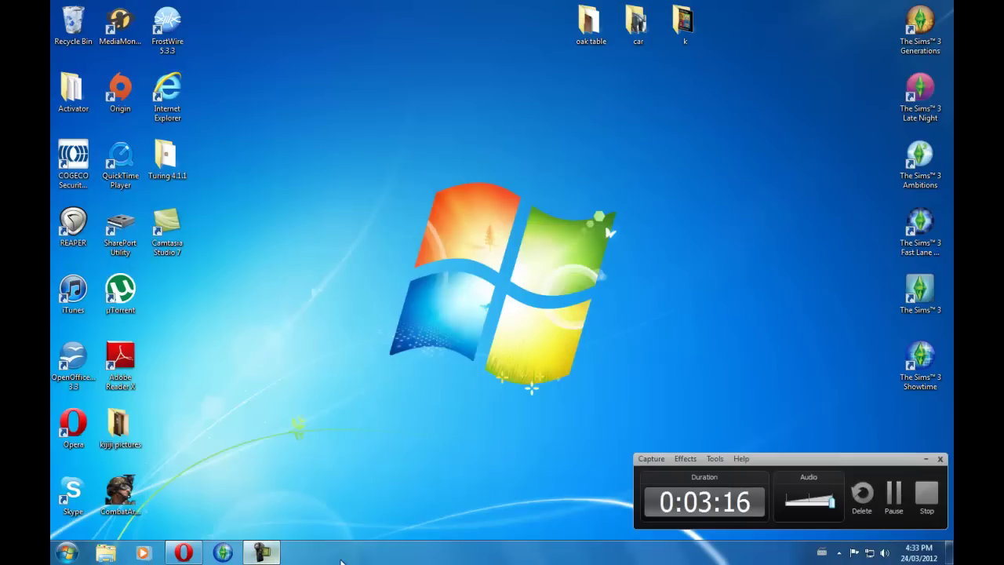
left_click(184, 553)
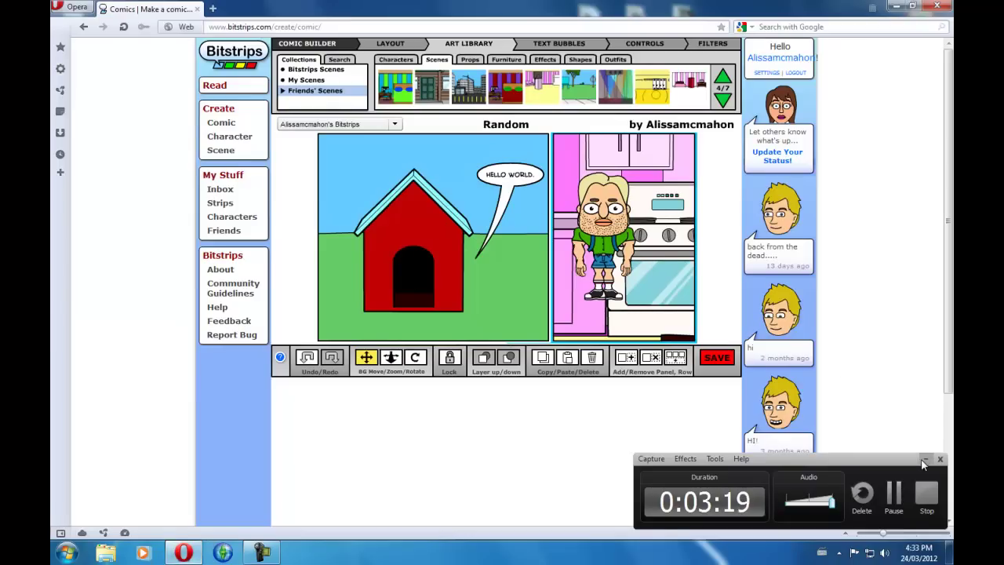
- Give panel two a yellow brick-wall scene and add a Winter snowman beside the character
left_click(924, 462)
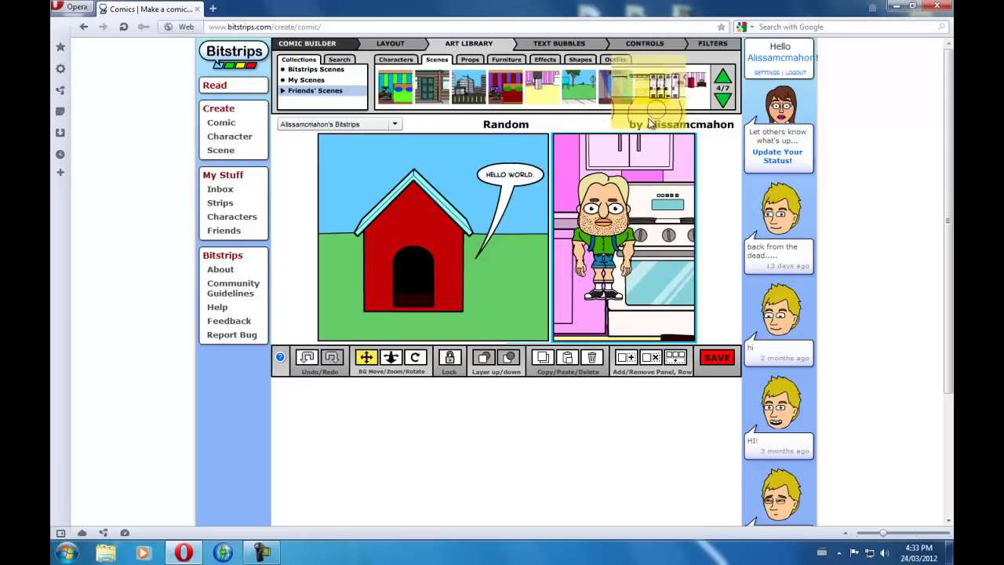
left_click_drag(649, 123, 664, 306)
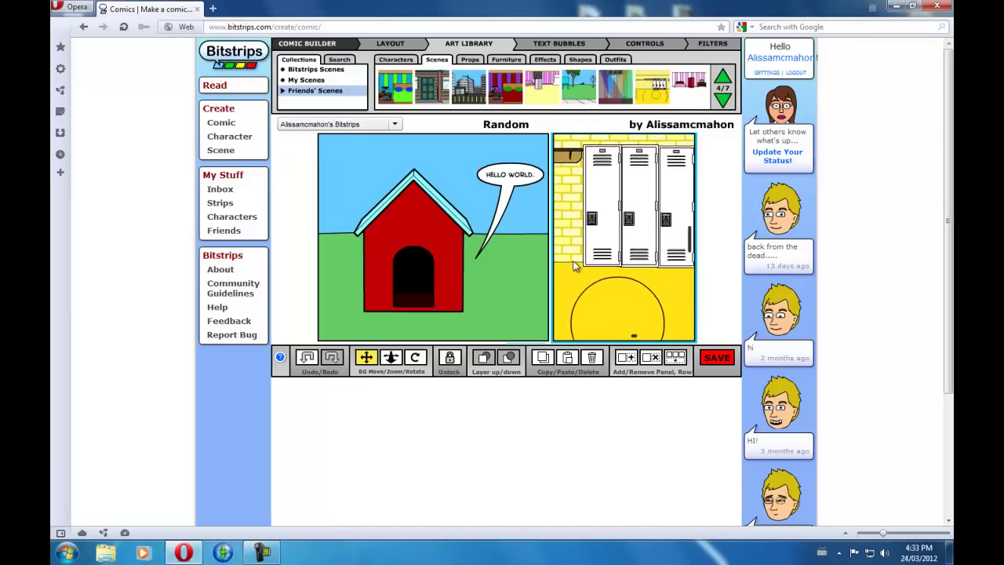
left_click(605, 258)
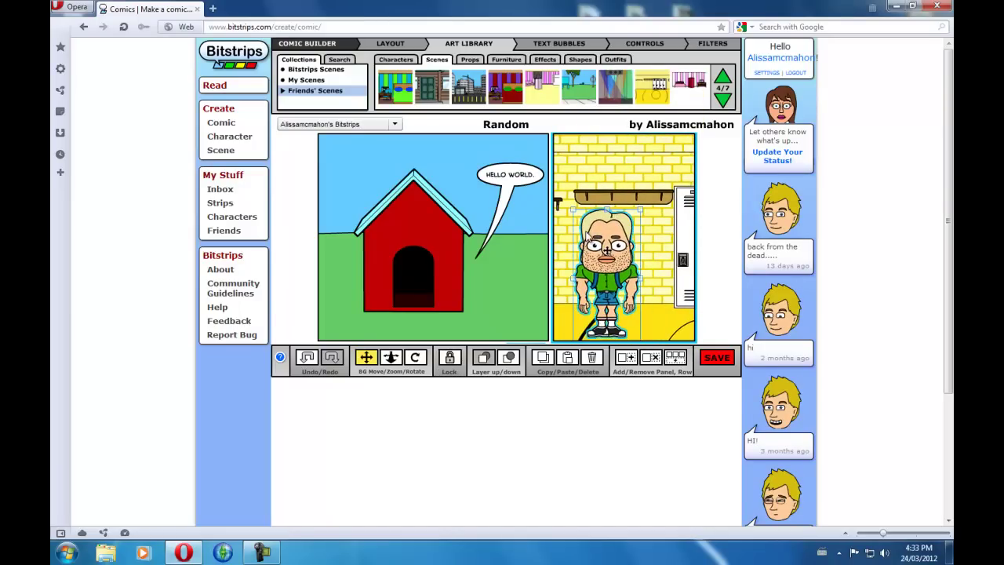
left_click(469, 59)
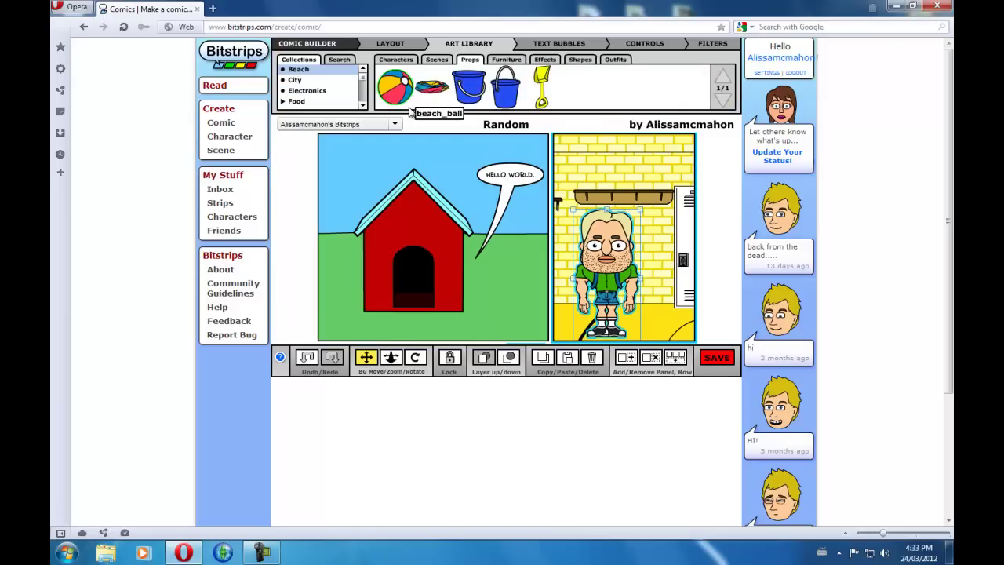
scroll(335, 101, "down", 10)
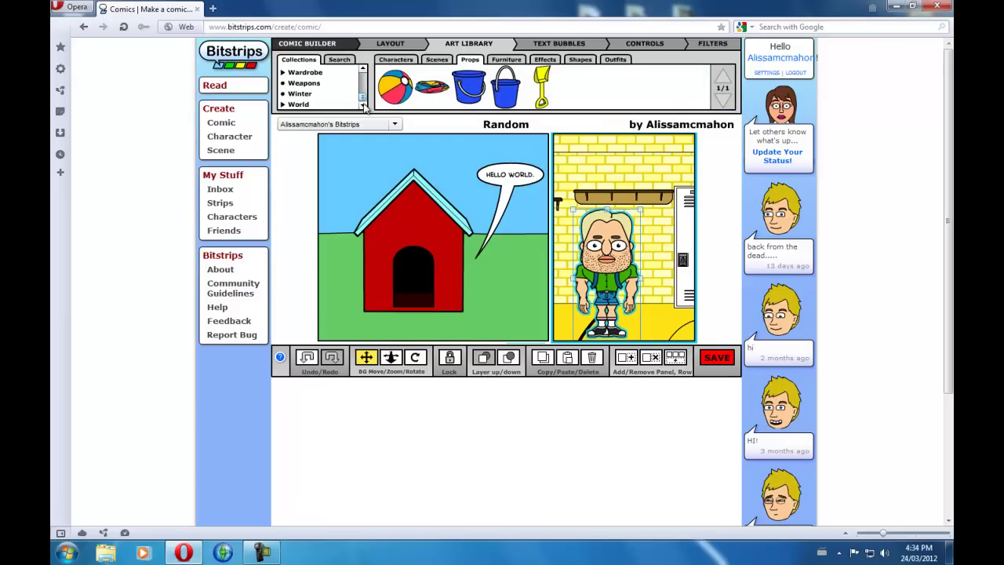
left_click(330, 95)
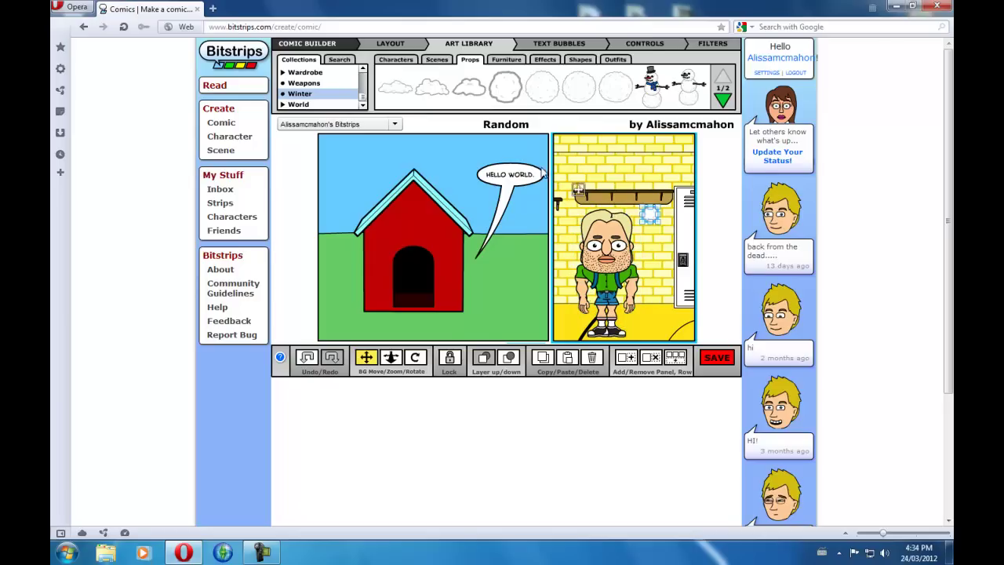
left_click_drag(651, 82, 683, 236)
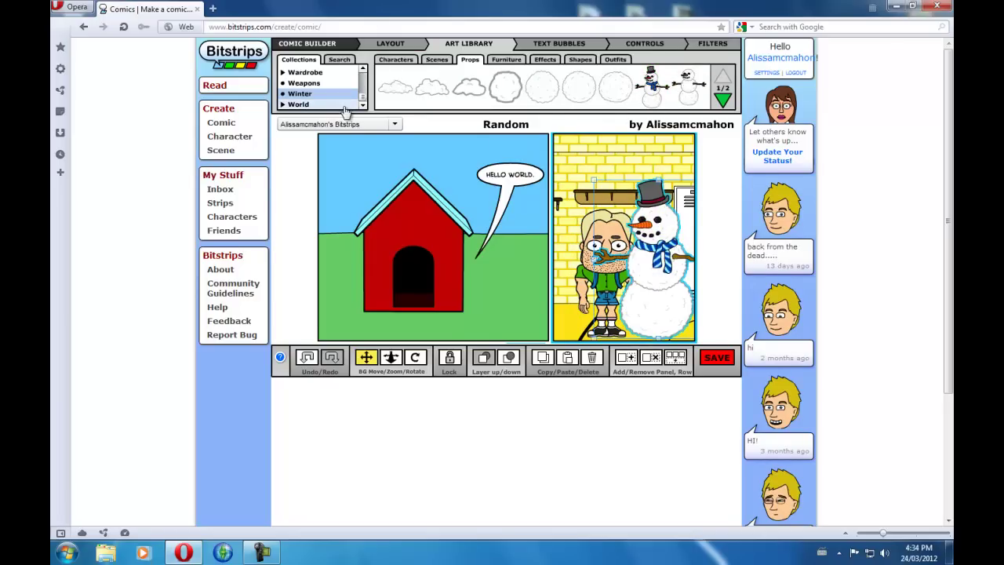
- Add a Canadian flag from the World props to panel one, left of the doghouse
left_click(302, 104)
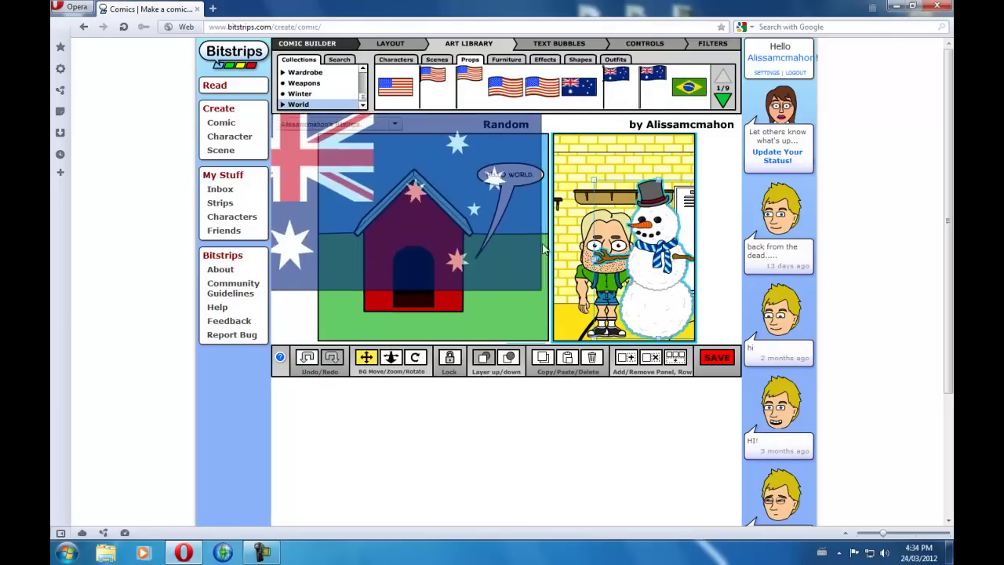
left_click_drag(590, 93, 631, 107)
left_click(723, 100)
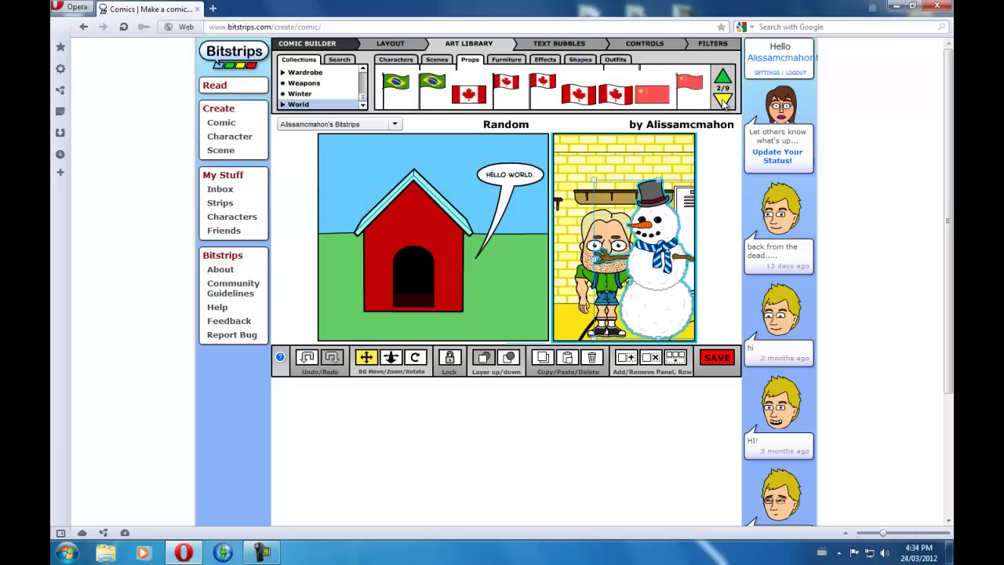
left_click_drag(547, 90, 490, 246)
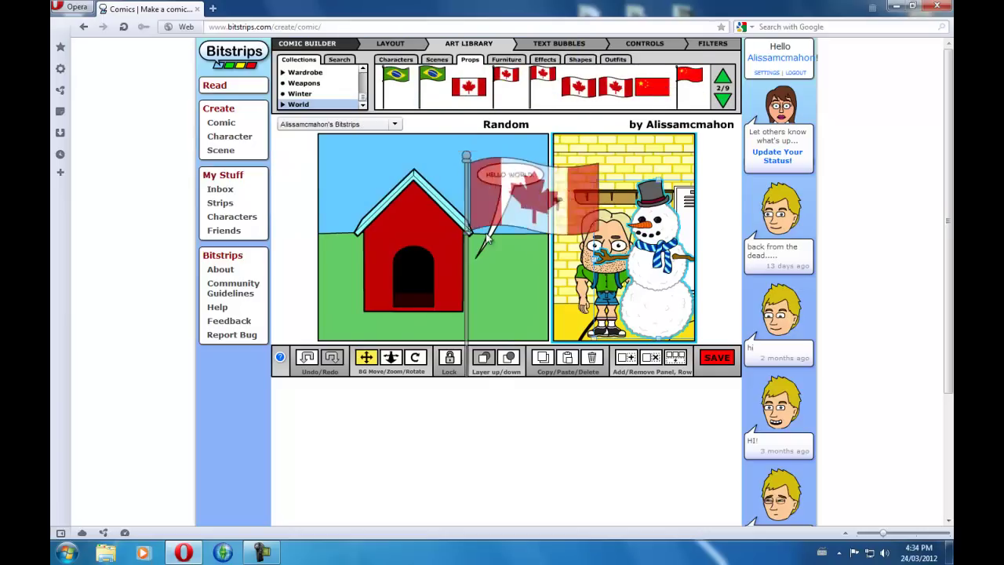
left_click_drag(453, 209, 379, 172)
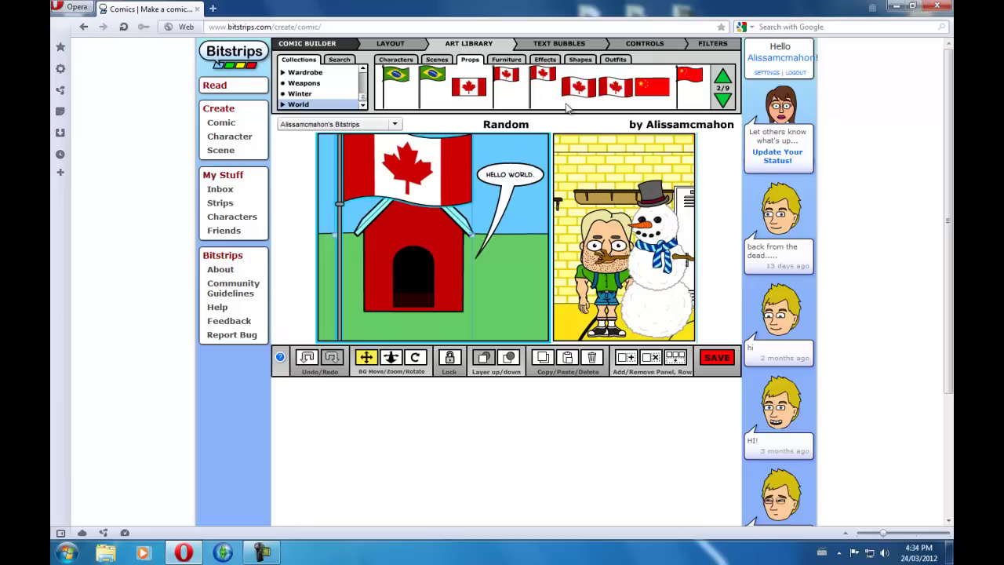
- Add a sword from the Weapons props to panel one and shift its scenery right and down
left_click(326, 94)
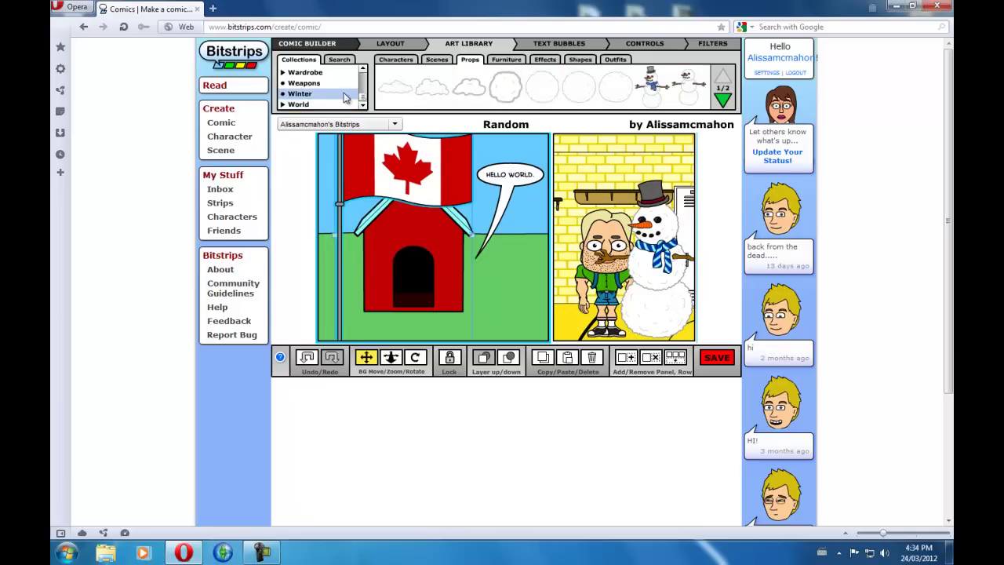
left_click(334, 81)
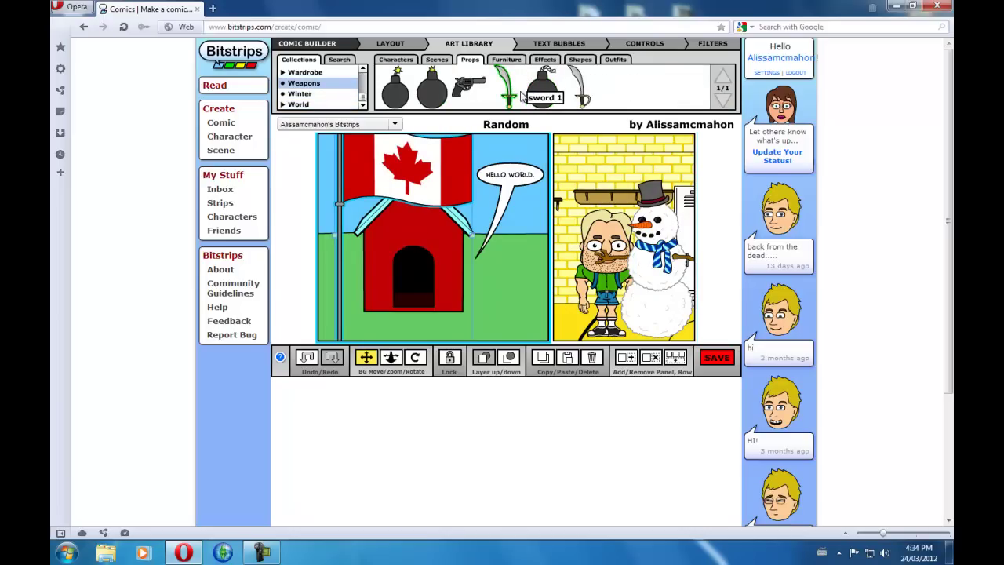
left_click_drag(516, 163, 518, 276)
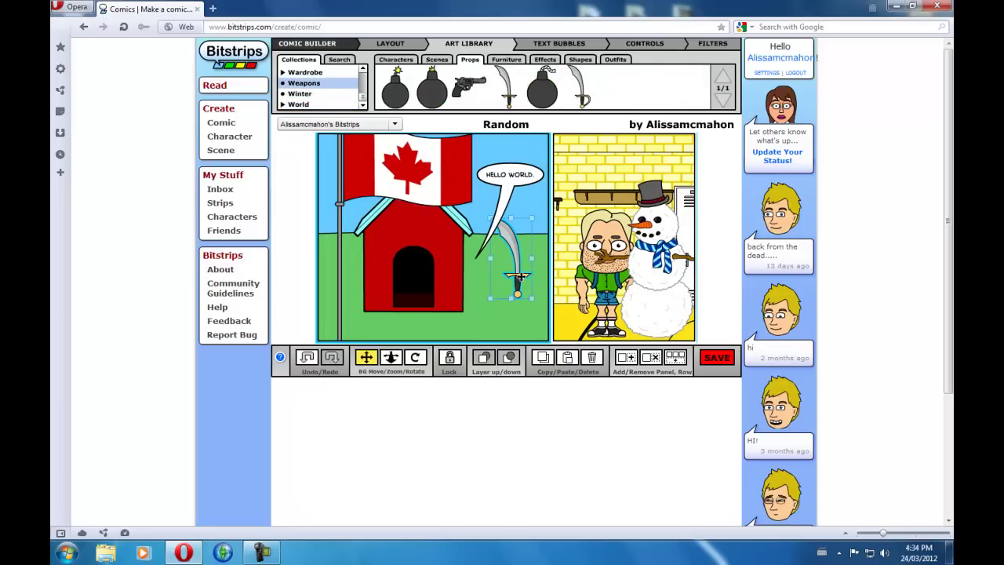
left_click_drag(532, 304, 539, 237)
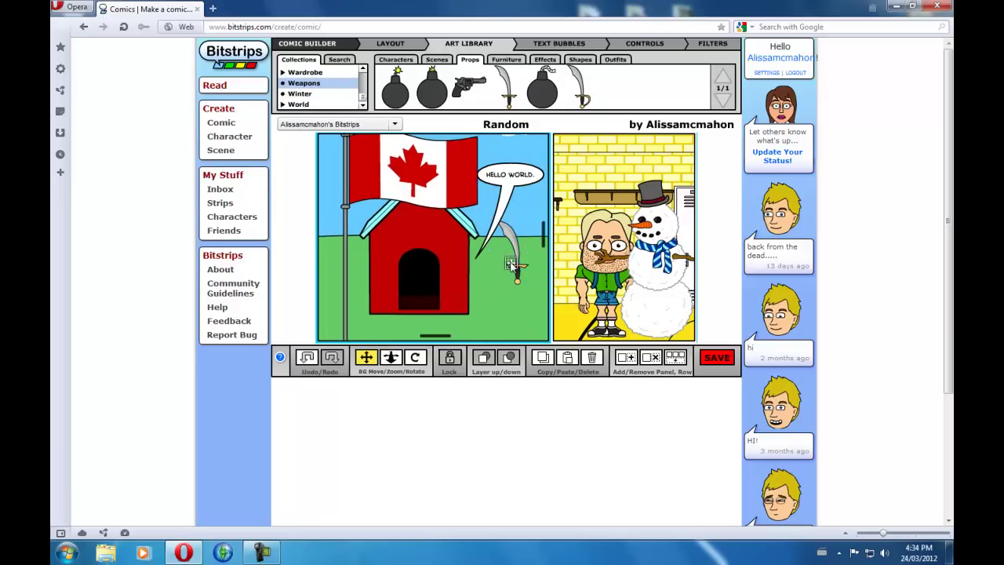
- Place a City iron fence in panel one, delete the doghouse, and move the flag behind the fence
left_click(507, 61)
left_click(299, 101)
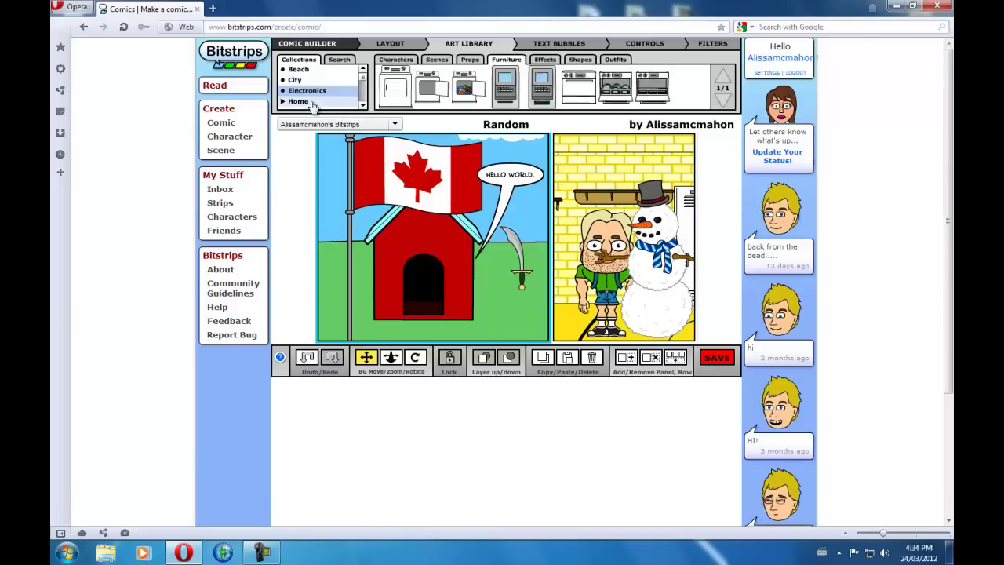
left_click(295, 80)
mouse_move(542, 86)
left_mouse_down()
mouse_move(531, 267)
mouse_move(505, 308)
mouse_move(517, 322)
mouse_move(426, 240)
mouse_move(469, 275)
left_mouse_up()
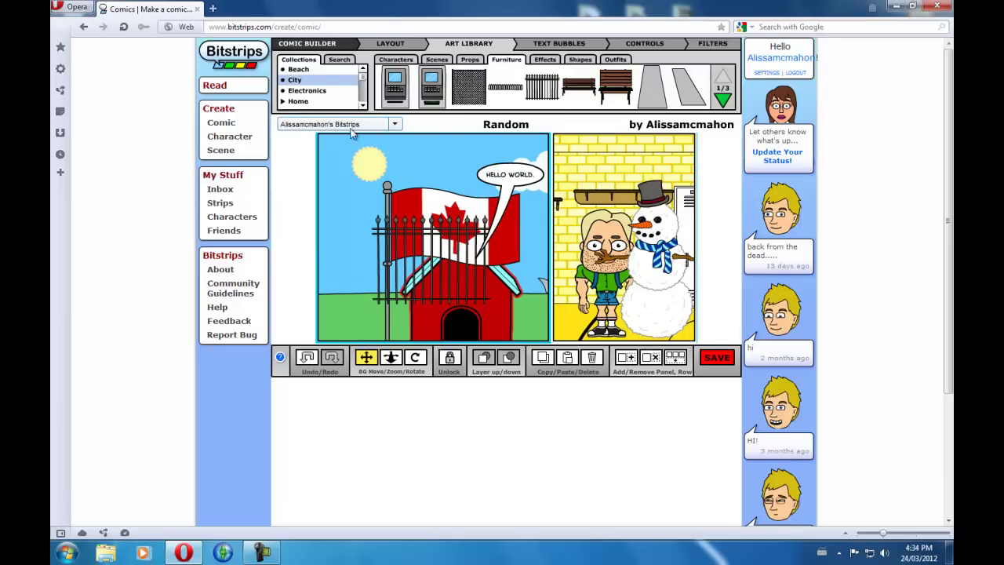
left_click(591, 358)
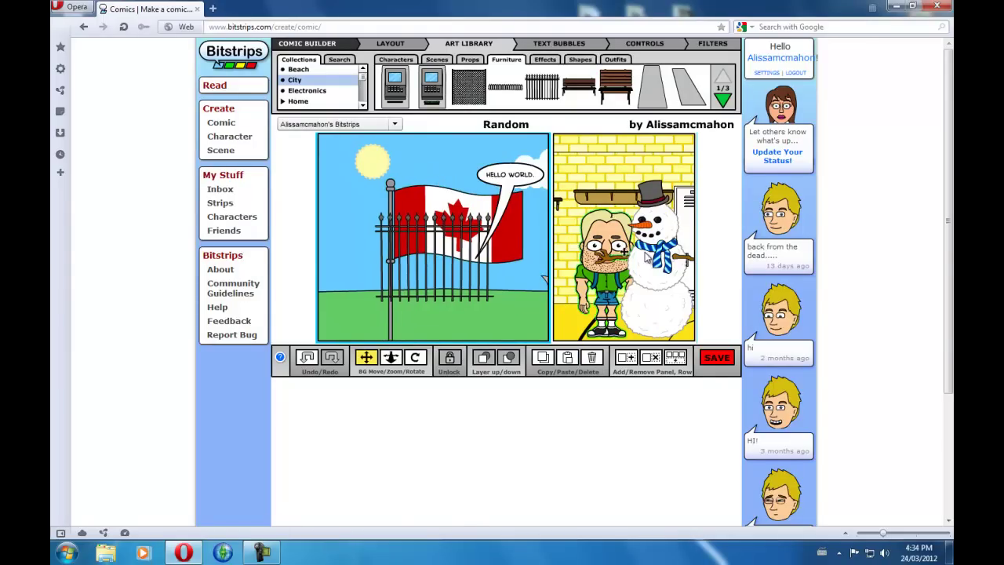
mouse_move(503, 237)
left_mouse_down()
mouse_move(481, 267)
mouse_move(452, 212)
mouse_move(452, 174)
left_mouse_up()
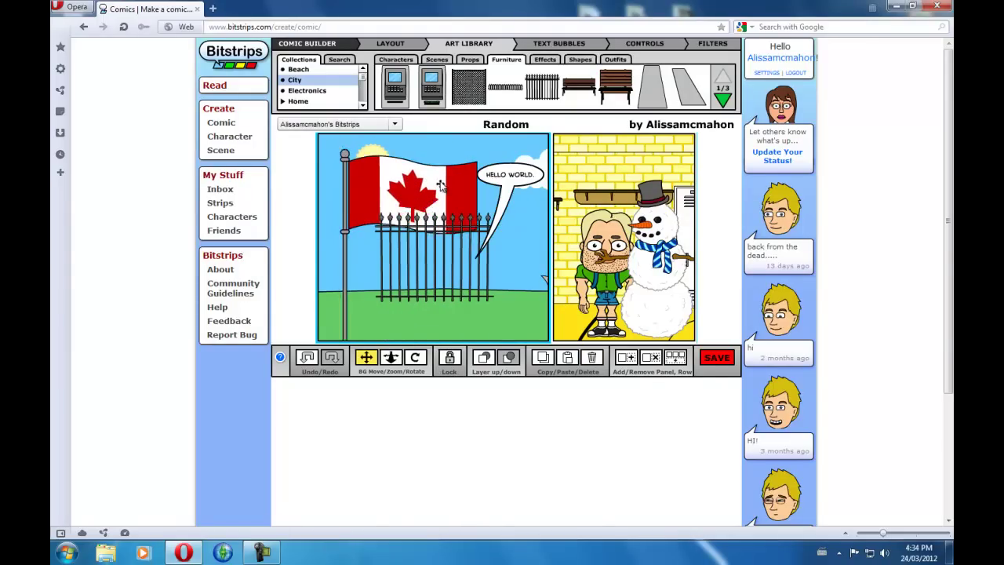
- Delete panel 1's Canadian flag and fence, then add a second row of two blank panels
left_click(593, 358)
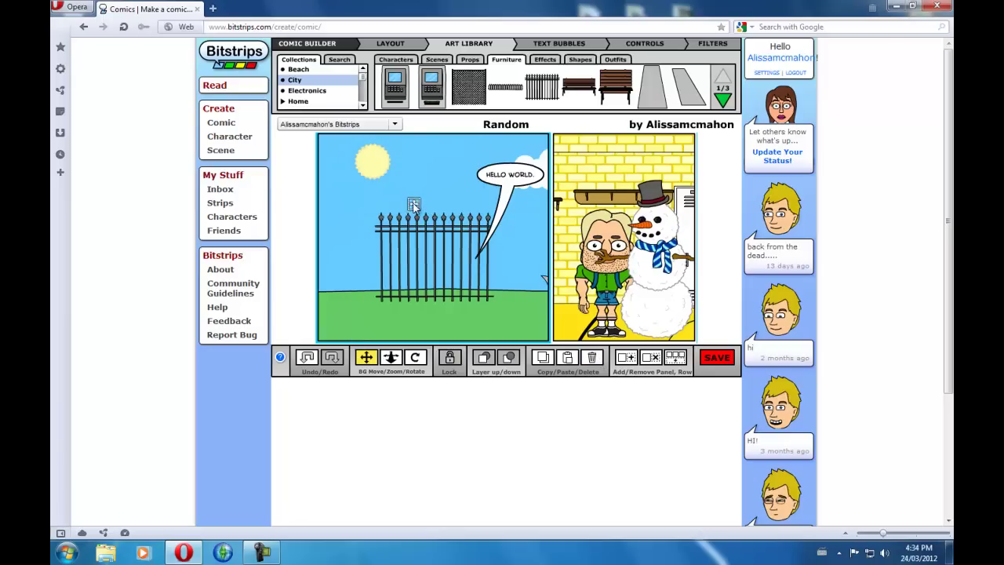
left_click(593, 358)
left_click_drag(625, 358, 459, 183)
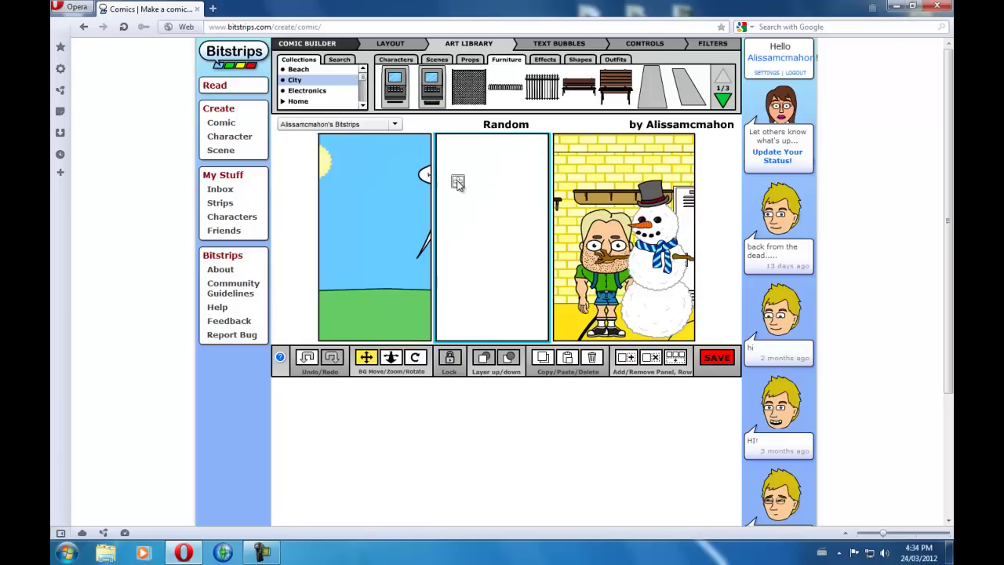
left_click(650, 360)
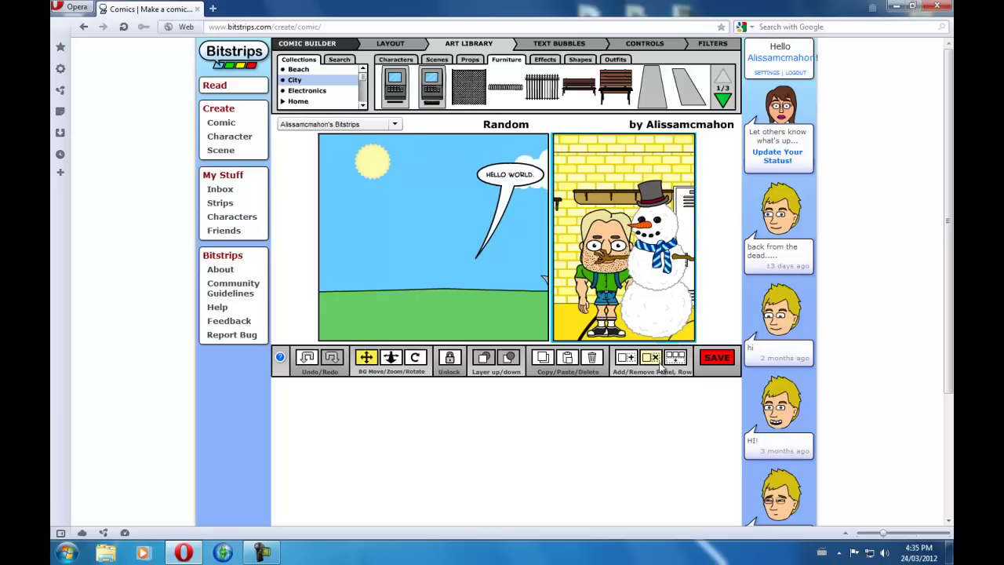
left_click(680, 359)
- Place a grey path_straight piece in panel 1, shift the scene, and shrink it onto the grass
scroll(642, 339, "down", 3)
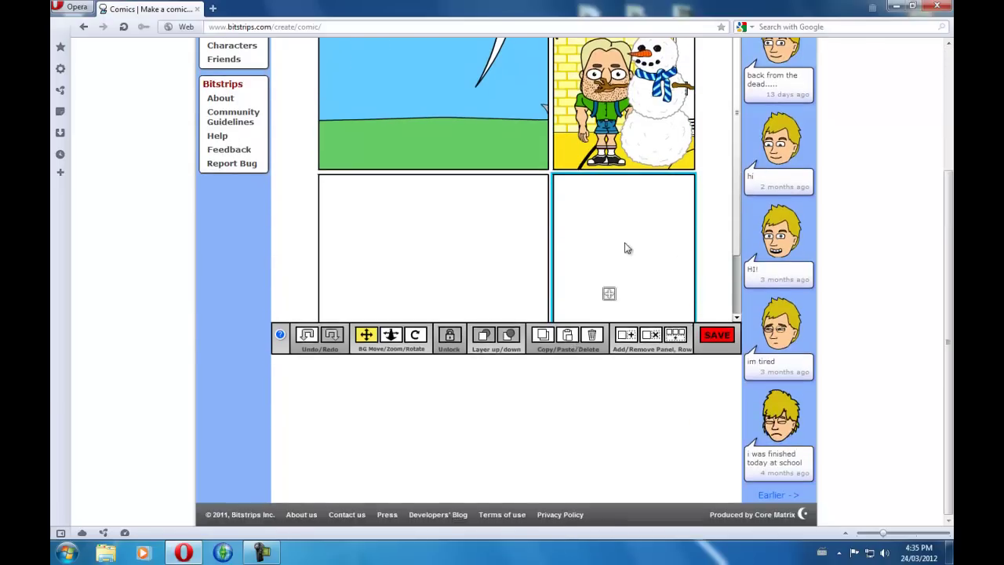
scroll(626, 249, "up", 3)
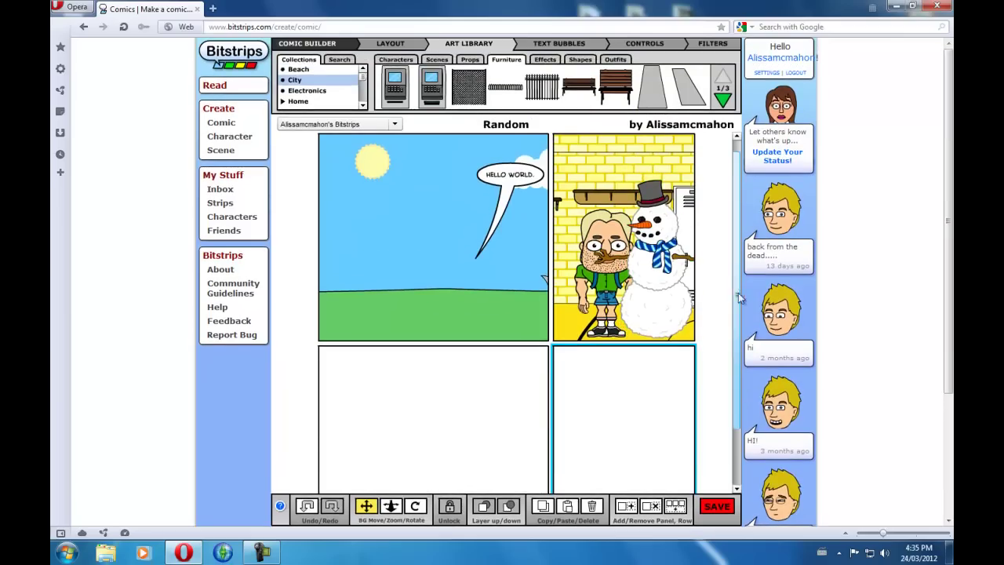
scroll(740, 290, "down", 3)
scroll(741, 330, "up", 3)
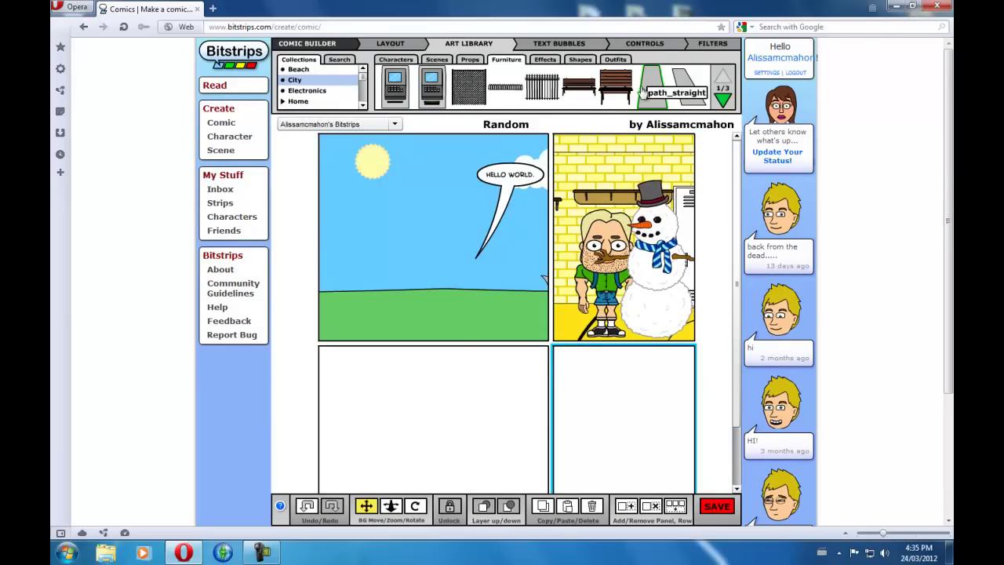
mouse_move(657, 75)
left_mouse_down()
mouse_move(367, 259)
mouse_move(369, 268)
left_mouse_up()
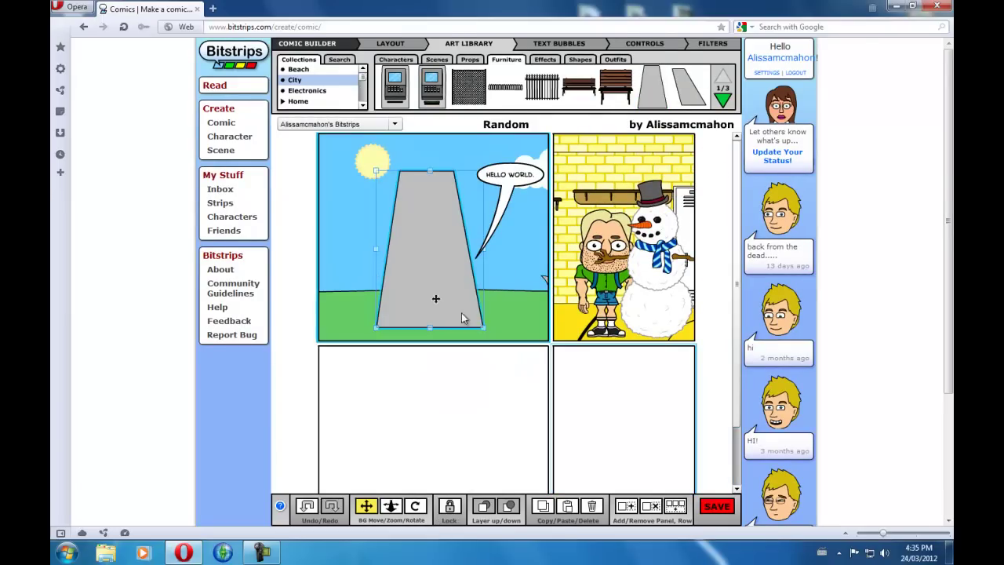
left_click_drag(483, 329, 469, 319)
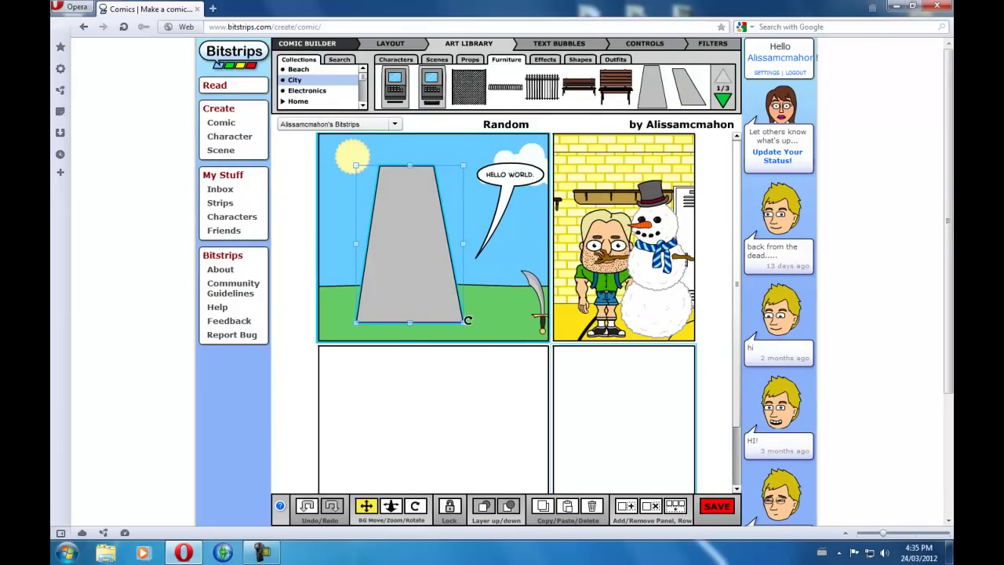
left_click_drag(466, 324, 433, 281)
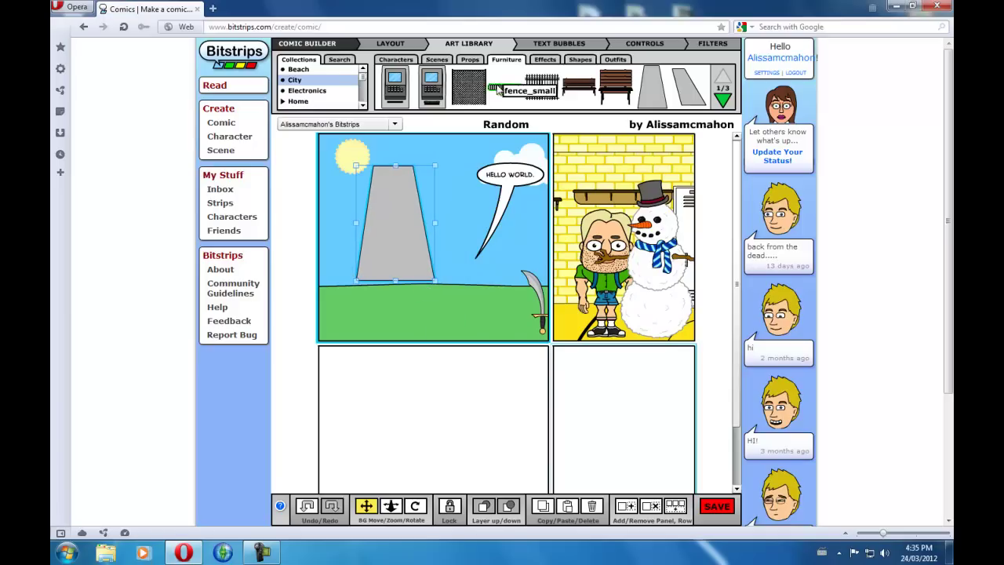
- Add a speech bubble reading LOLOP to the first panel
left_click(551, 43)
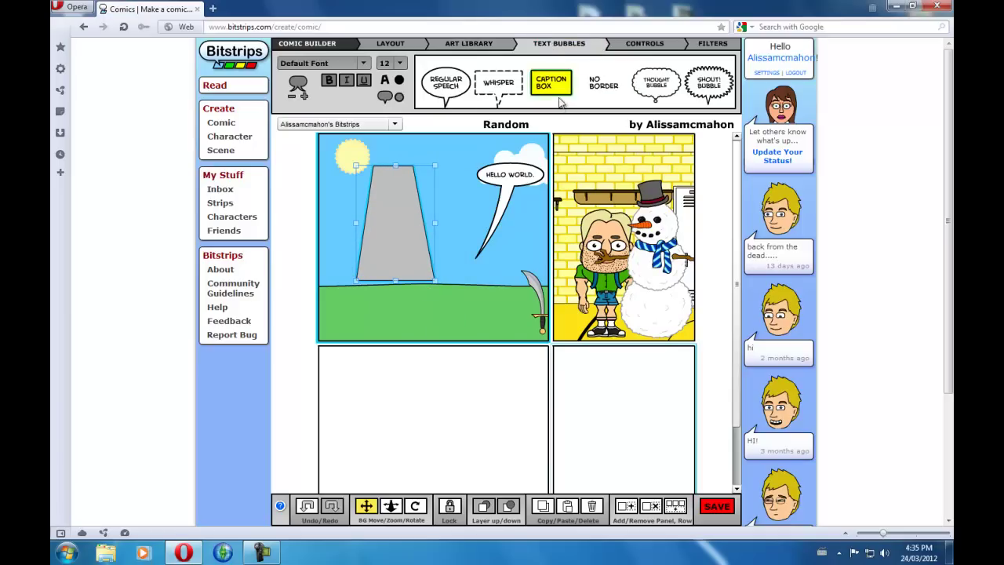
mouse_move(446, 84)
left_mouse_down()
mouse_move(458, 287)
mouse_move(395, 350)
left_mouse_up()
type("LOLO")
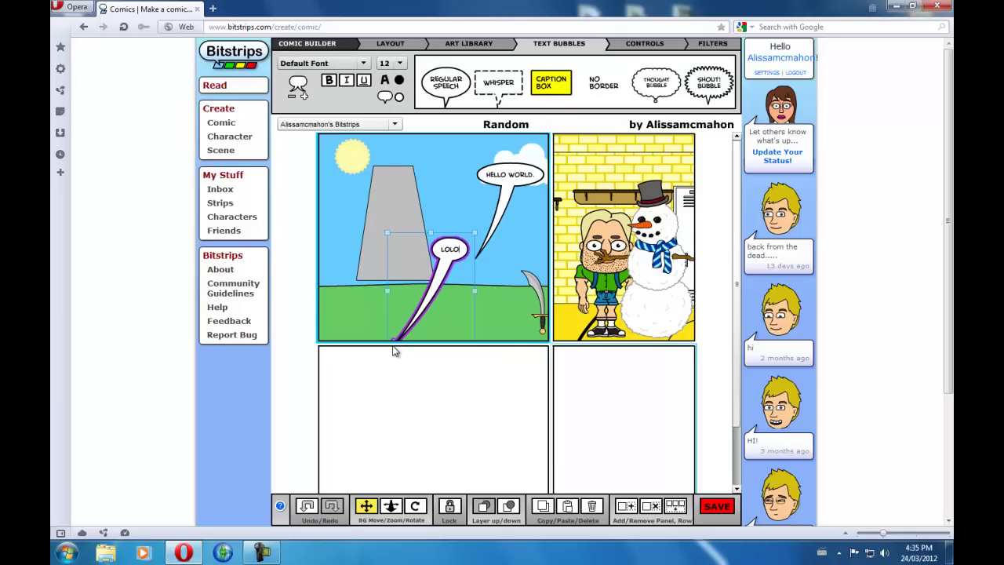
type("PO")
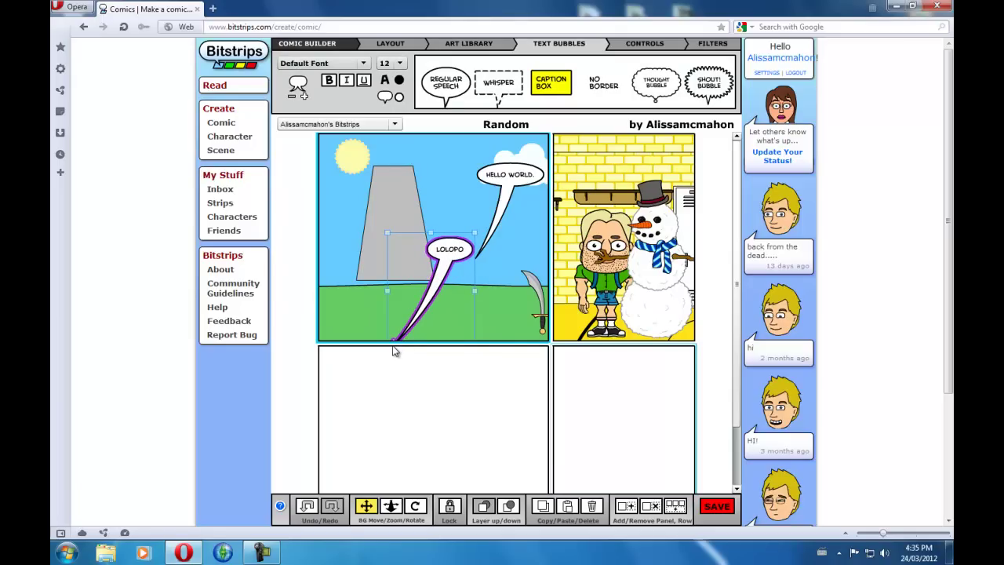
- Add a caption box reading 'TIM WENT TO THE MALL.' to the third panel
left_click_drag(551, 82, 384, 360)
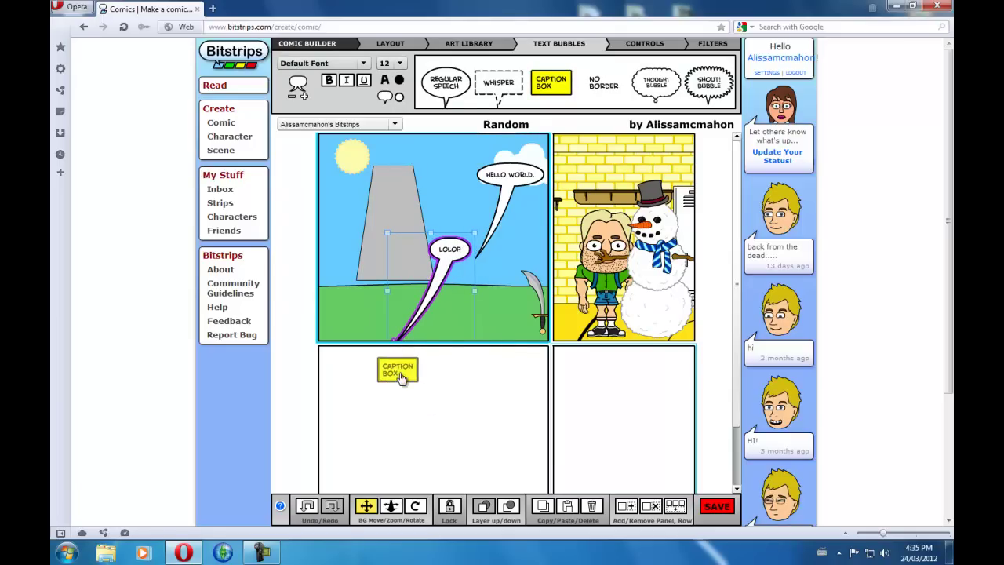
type("HR")
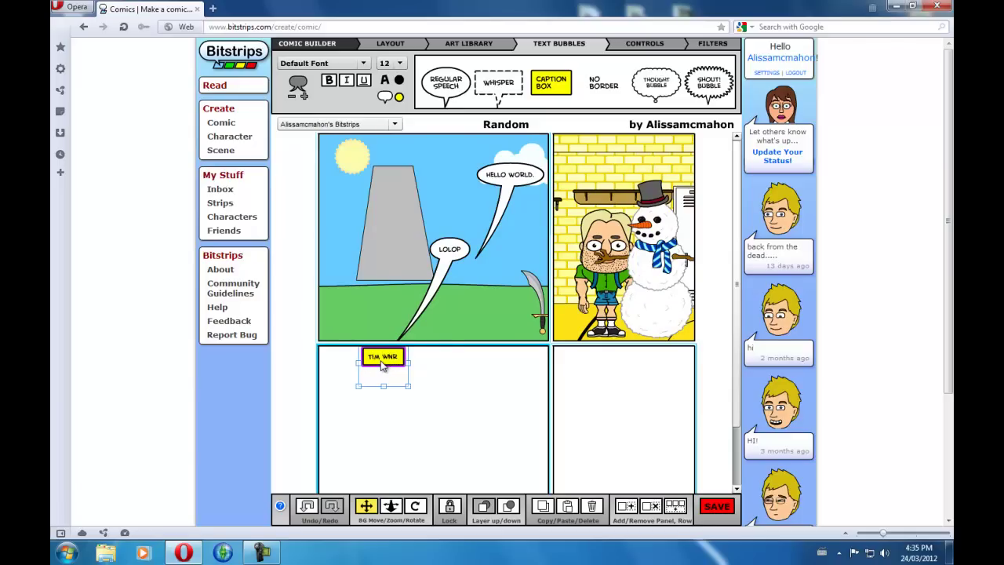
type("TO")
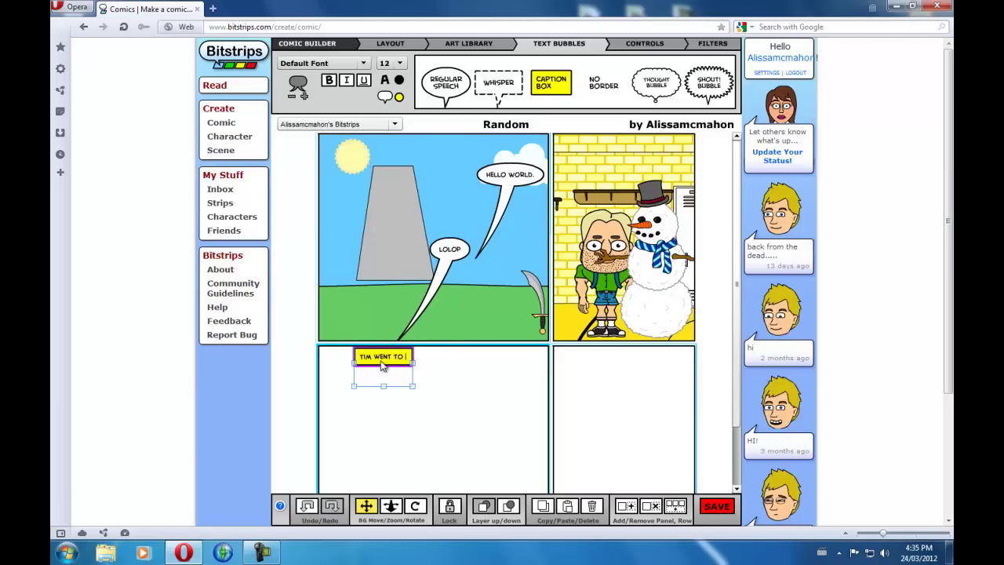
type(" THE MAL...")
key("BackSpace")
key("BackSpace")
key("BackSpace")
type("L")
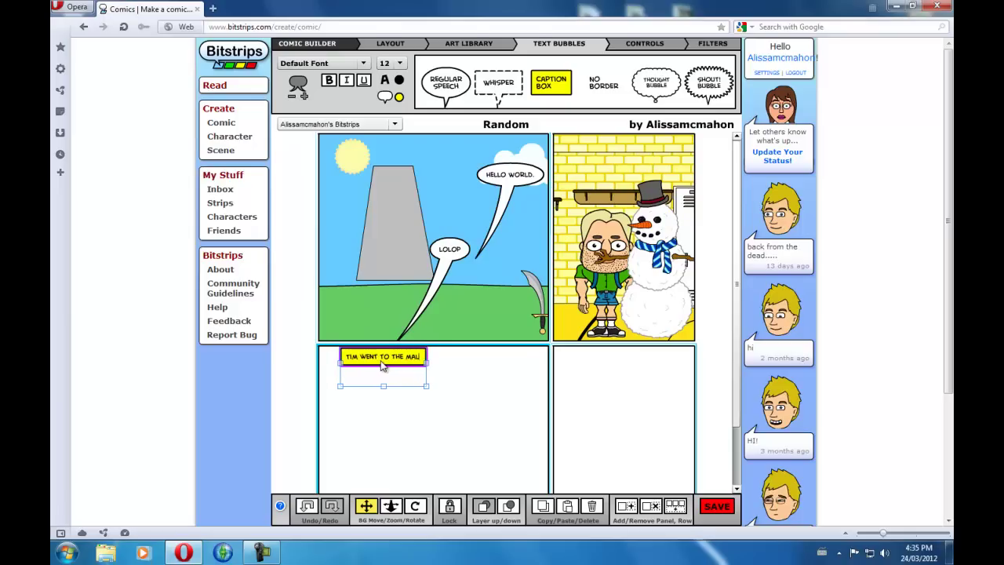
type("!")
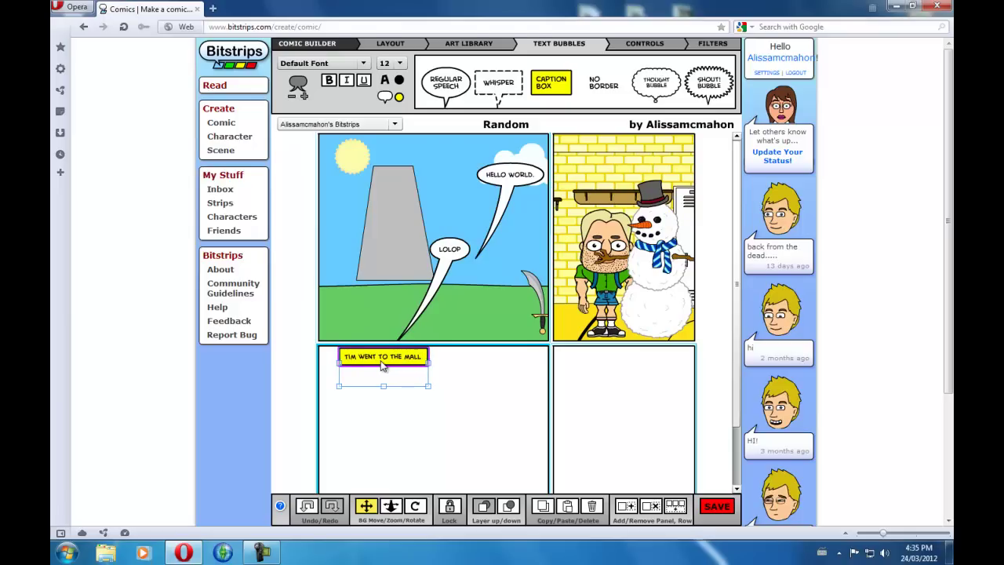
type(".")
- Add a long-tailed thought bubble reading 'LOL HENRY LOOKS WEIRD.' to panel 4
left_click(645, 388)
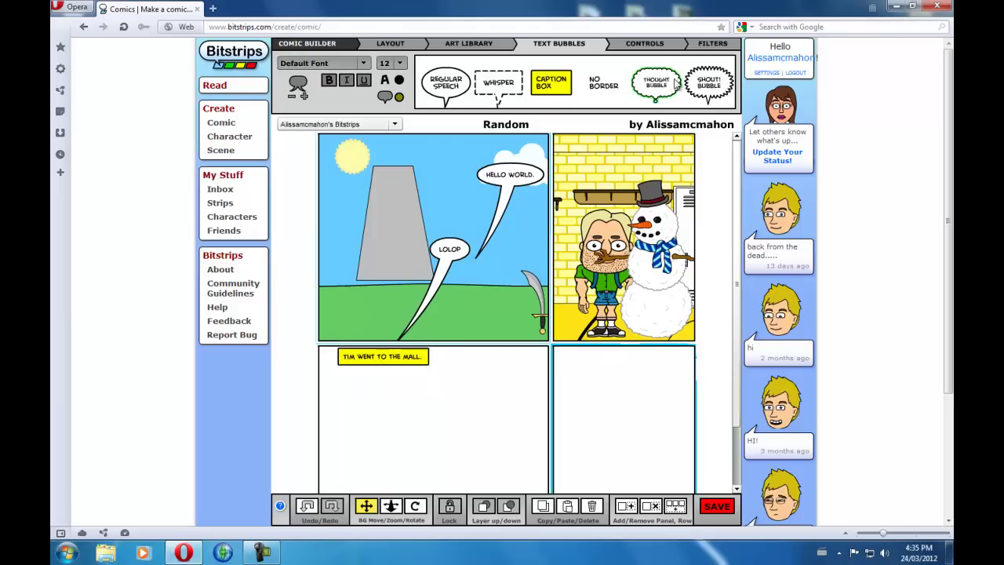
left_click_drag(656, 85, 635, 363)
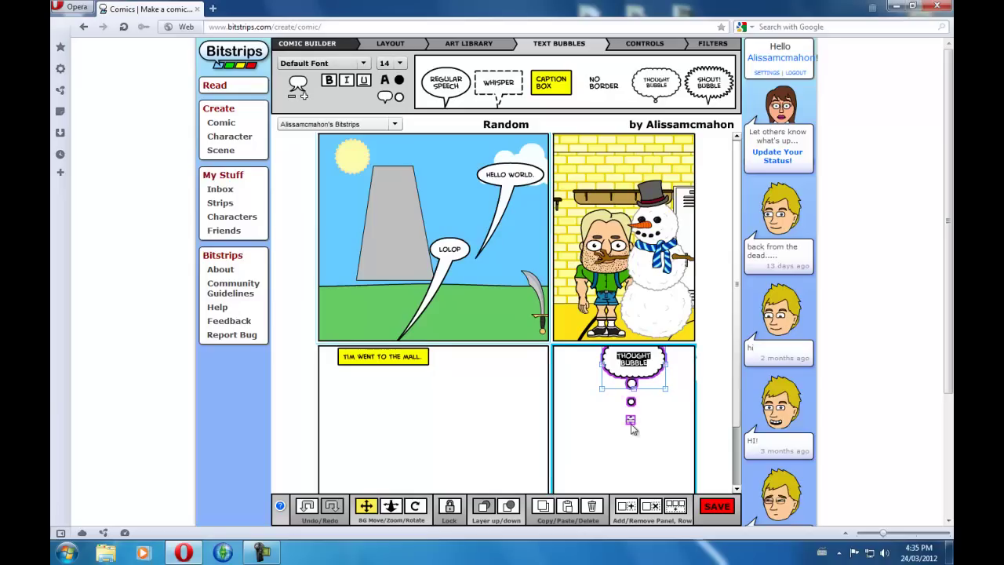
left_click_drag(633, 428, 632, 490)
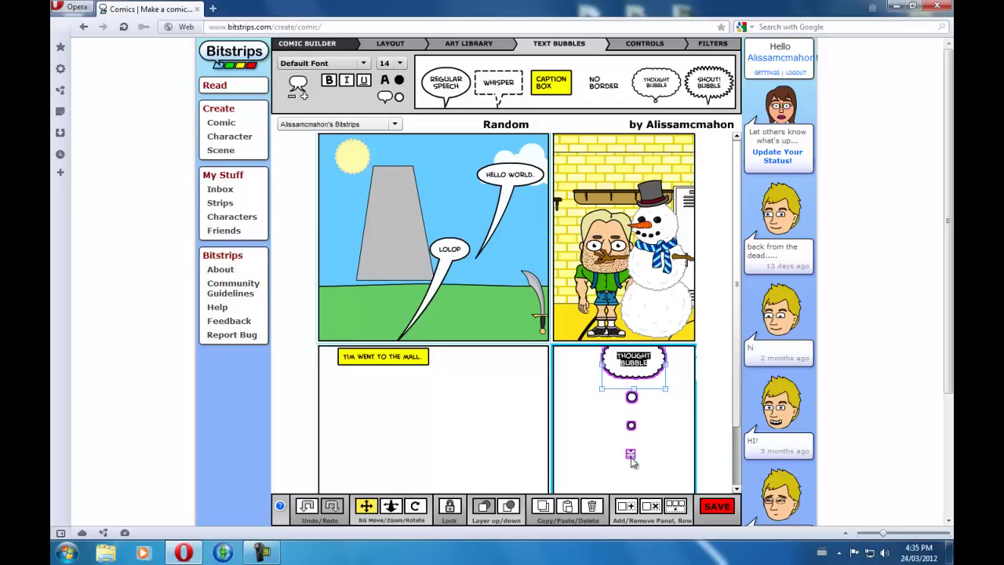
left_click(648, 363)
type("L")
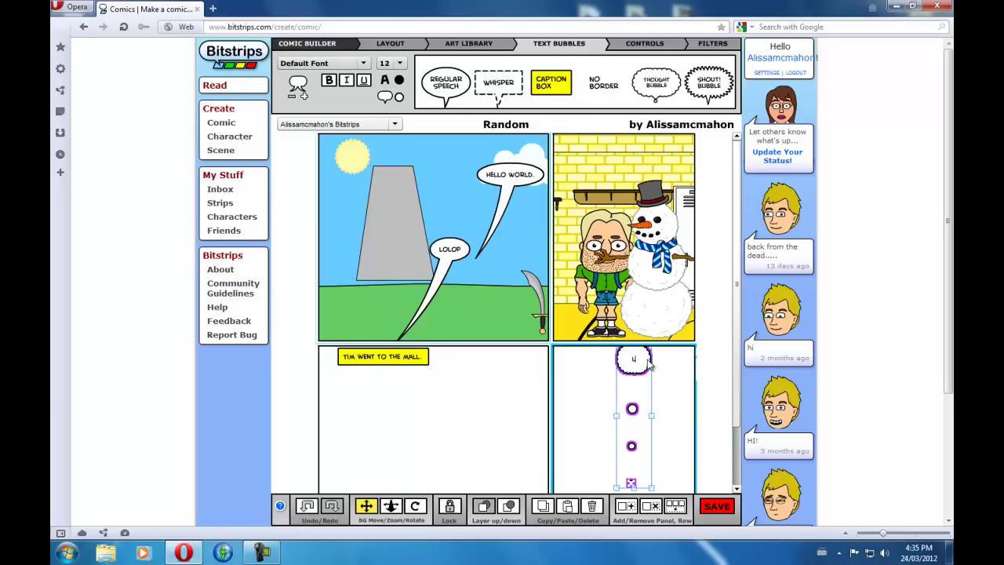
type("OLO")
key("BackSpace")
key("BackSpace")
type("L")
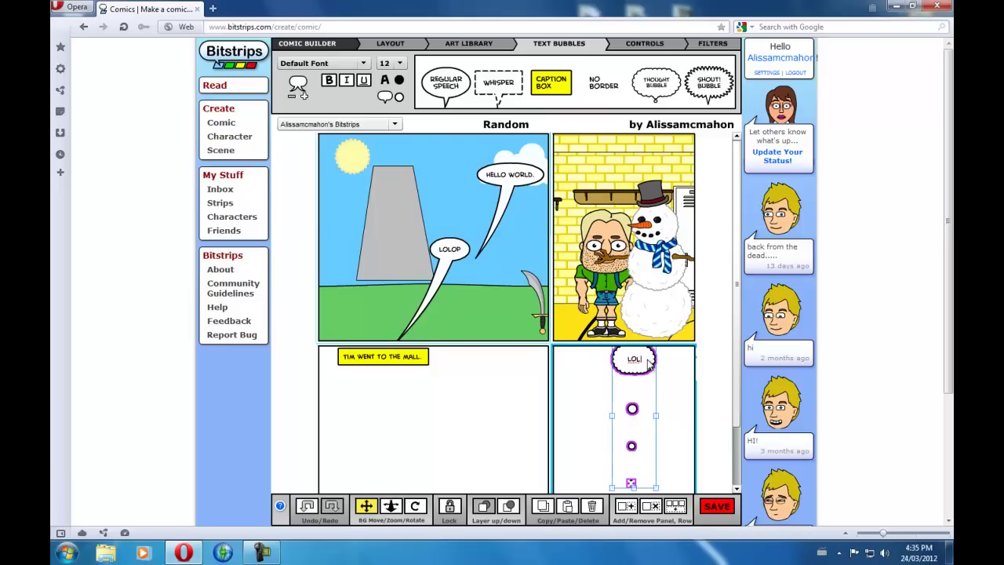
type(" HENRY")
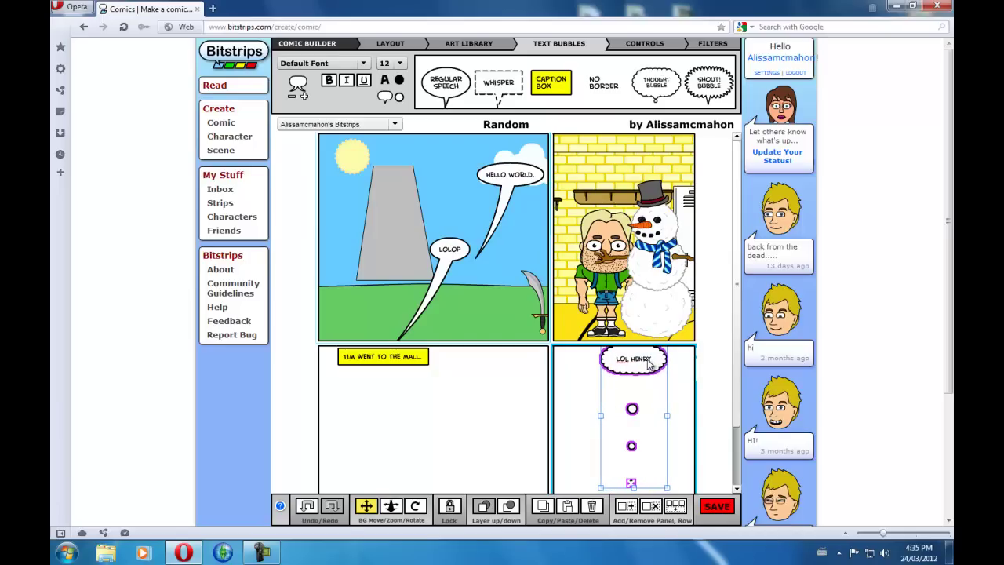
type(" LOOKS")
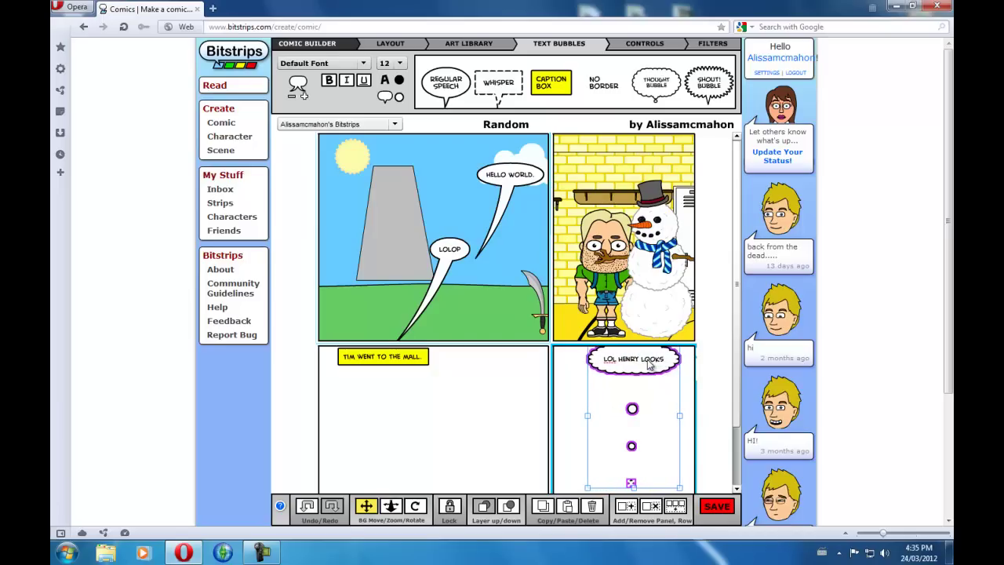
type("! WEIRD.")
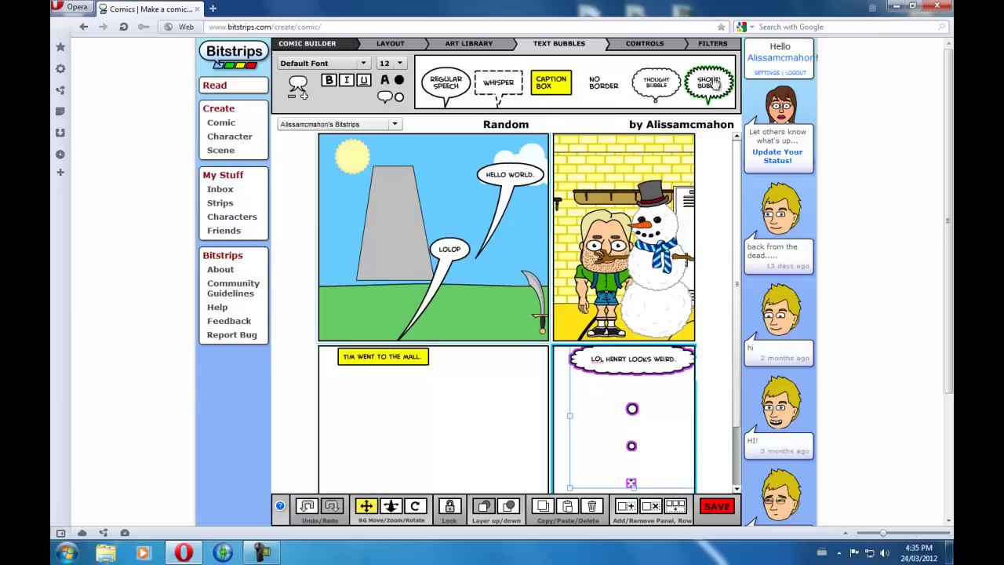
- Add a shout bubble reading 'LOLHDHSHDS!' to panel 3
mouse_move(710, 85)
left_mouse_down()
mouse_move(454, 410)
mouse_move(467, 428)
mouse_move(430, 434)
left_mouse_up()
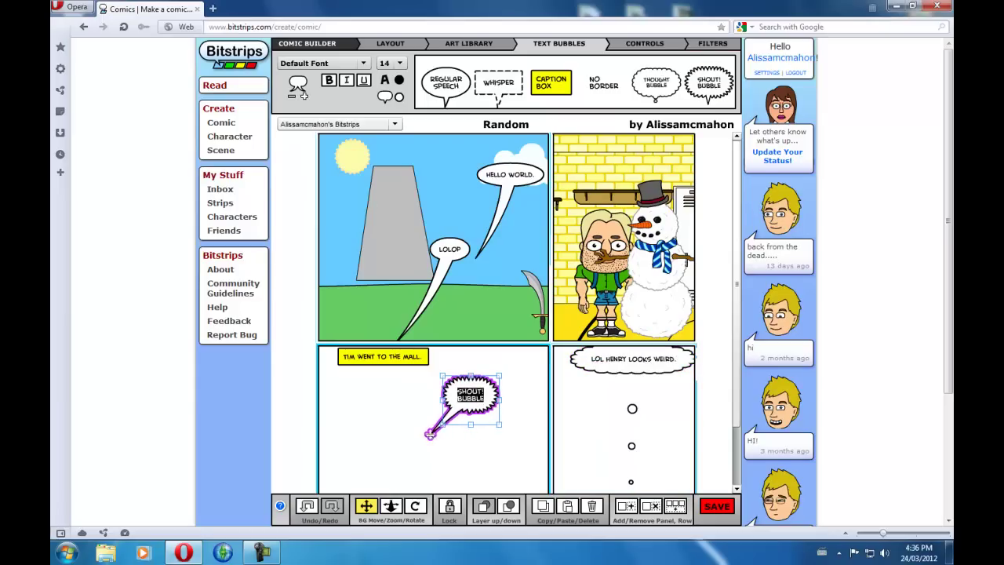
type("LOL")
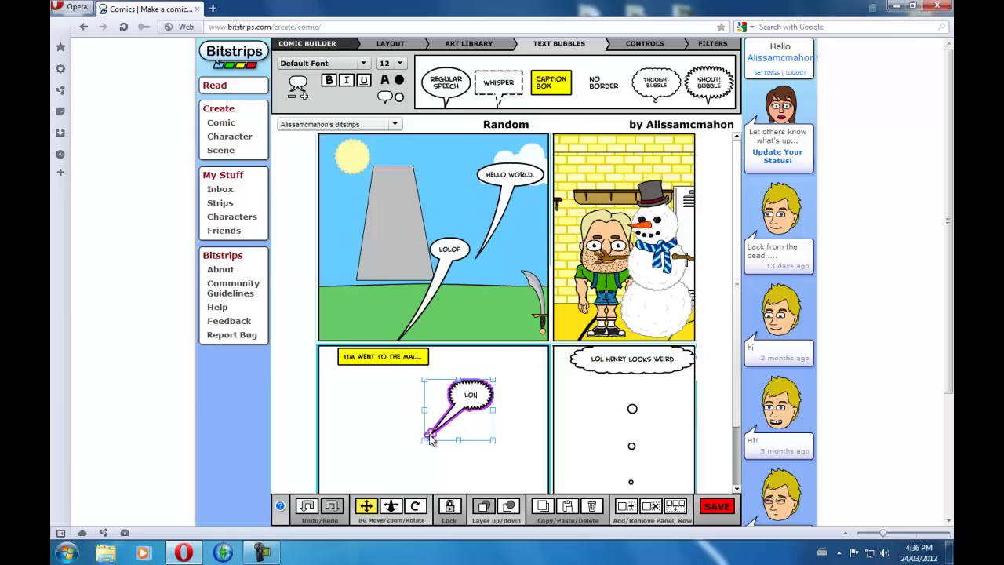
type("HDHSHDH")
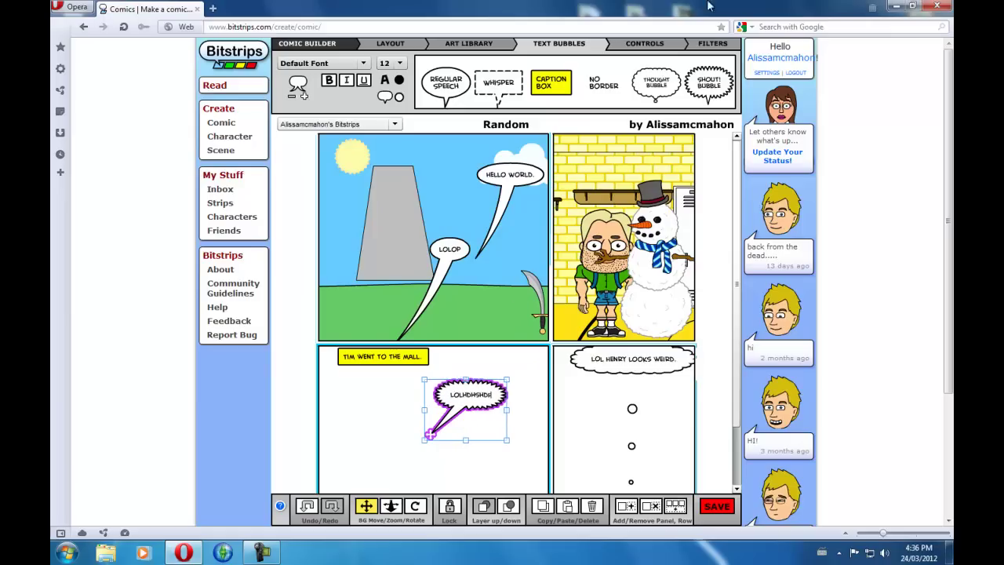
left_click(645, 43)
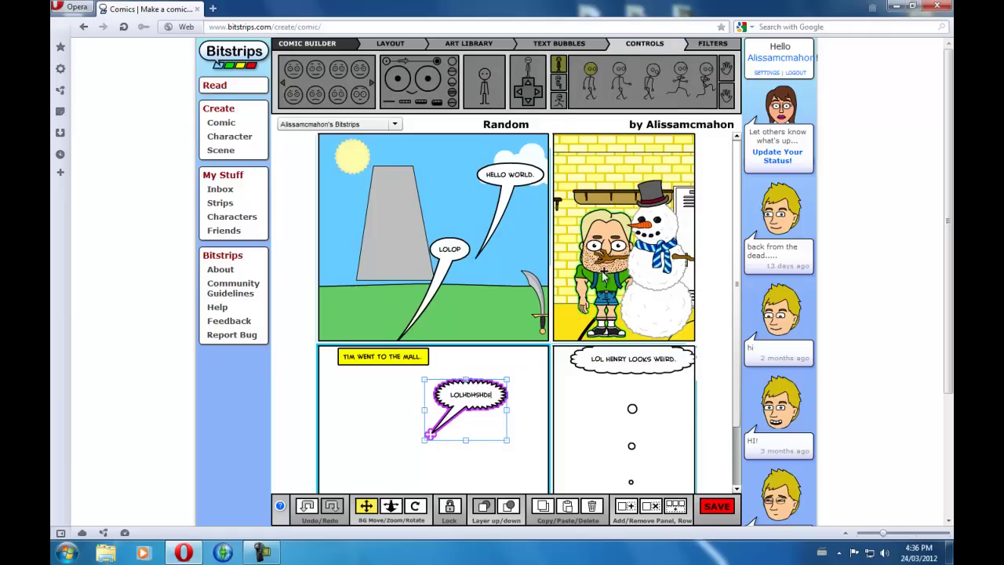
- Shift the man left in panel 2 and add a brown-haired woman to panel 3
mouse_move(605, 274)
left_mouse_down()
mouse_move(480, 292)
mouse_move(605, 302)
mouse_move(594, 305)
left_mouse_up()
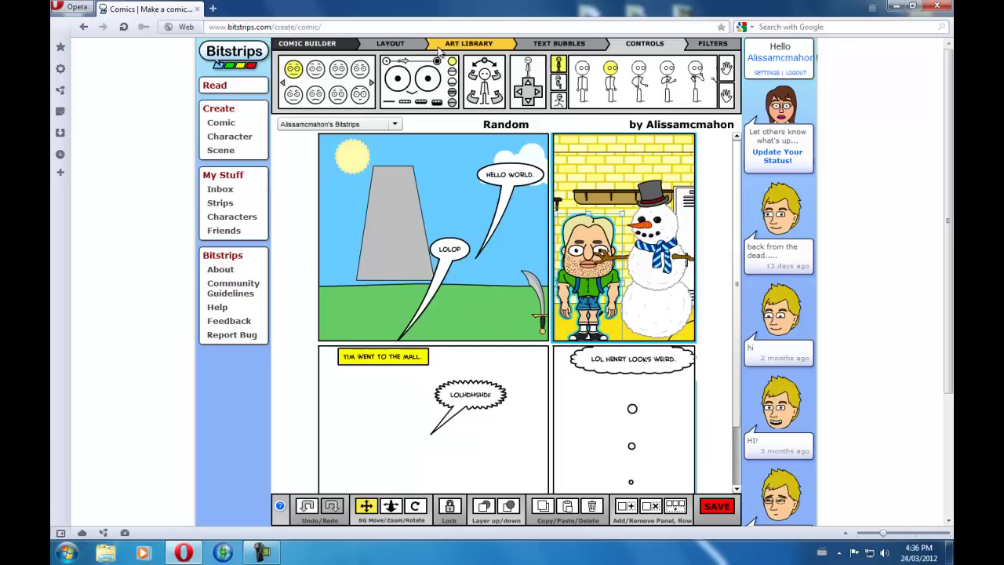
left_click(468, 44)
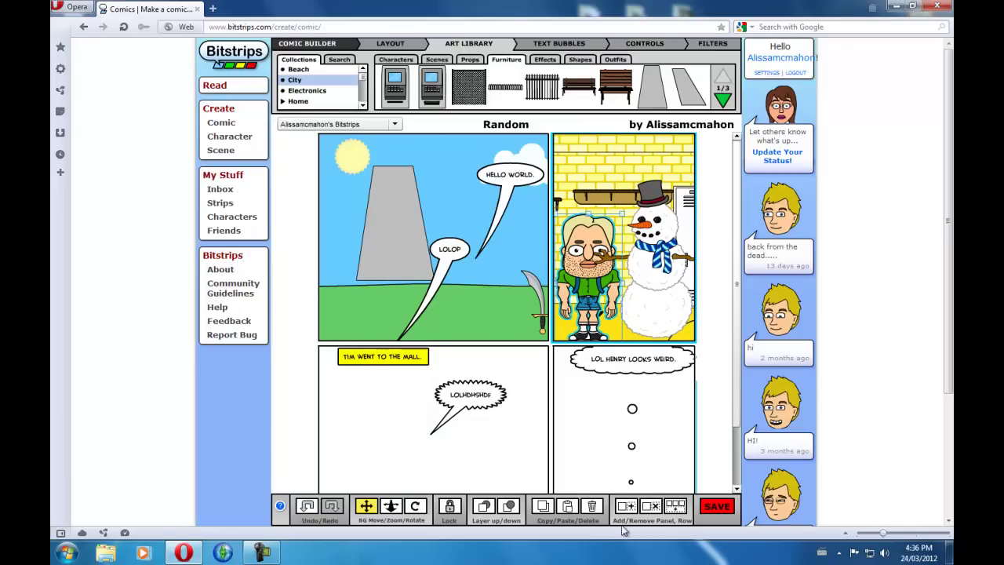
left_click(396, 59)
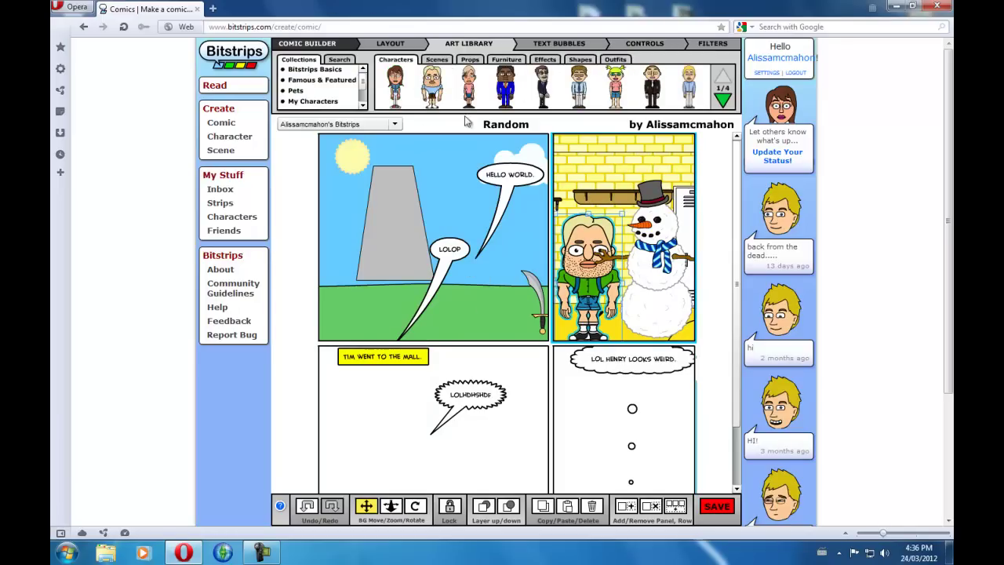
left_click_drag(432, 82, 373, 424)
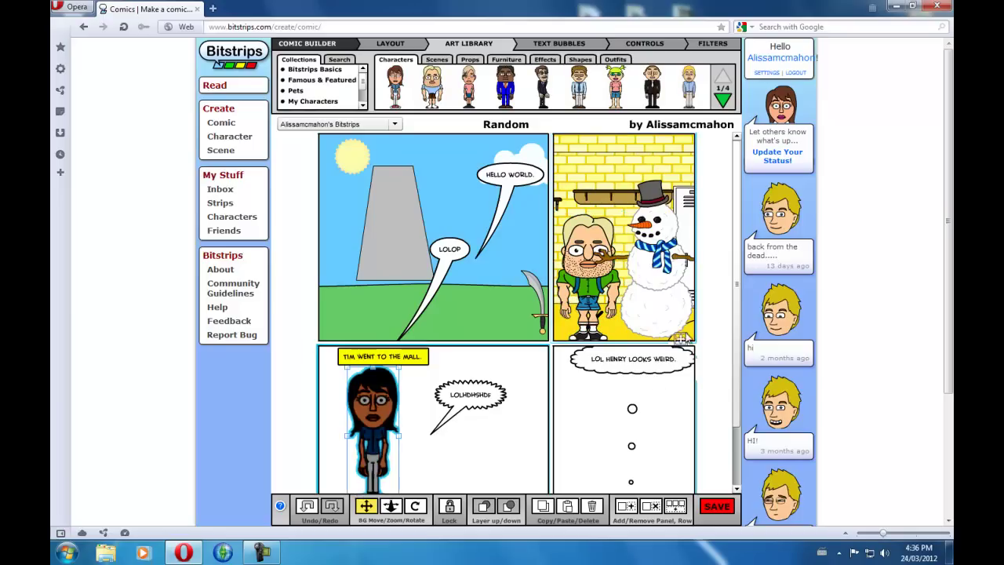
scroll(741, 328, "down", 2)
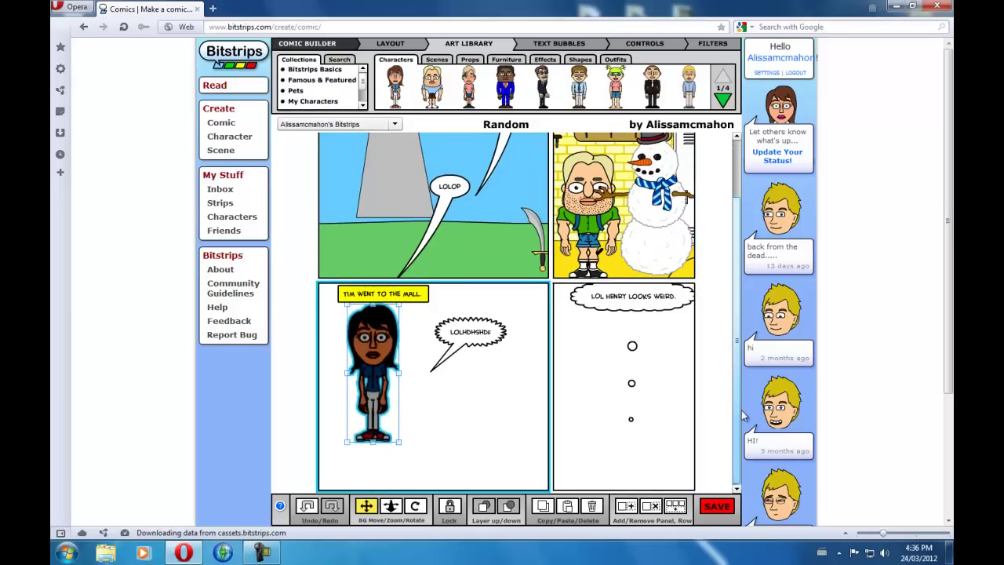
- Dress the panel 3 girl in a white top and green shorts outfit
left_click(375, 385)
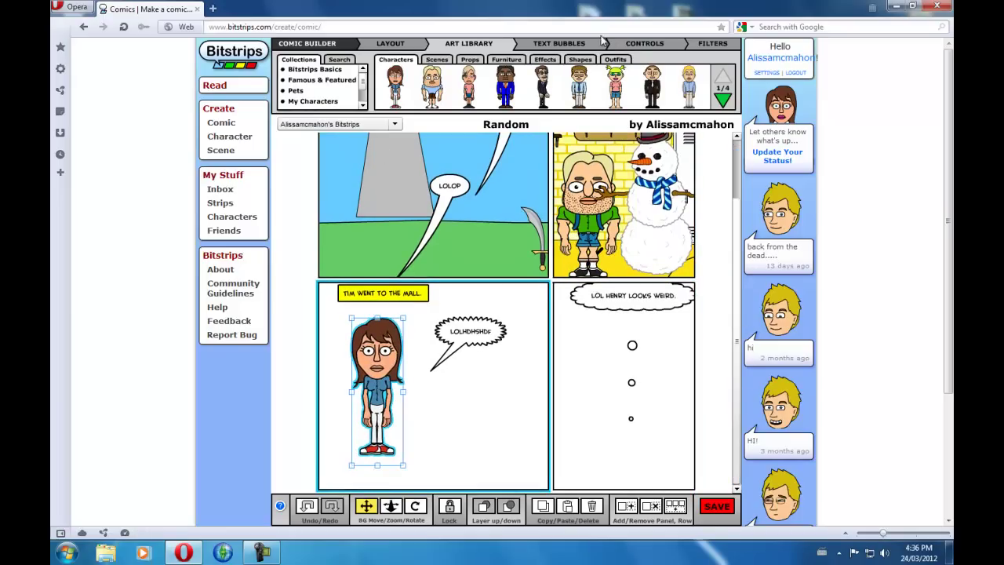
left_click(616, 59)
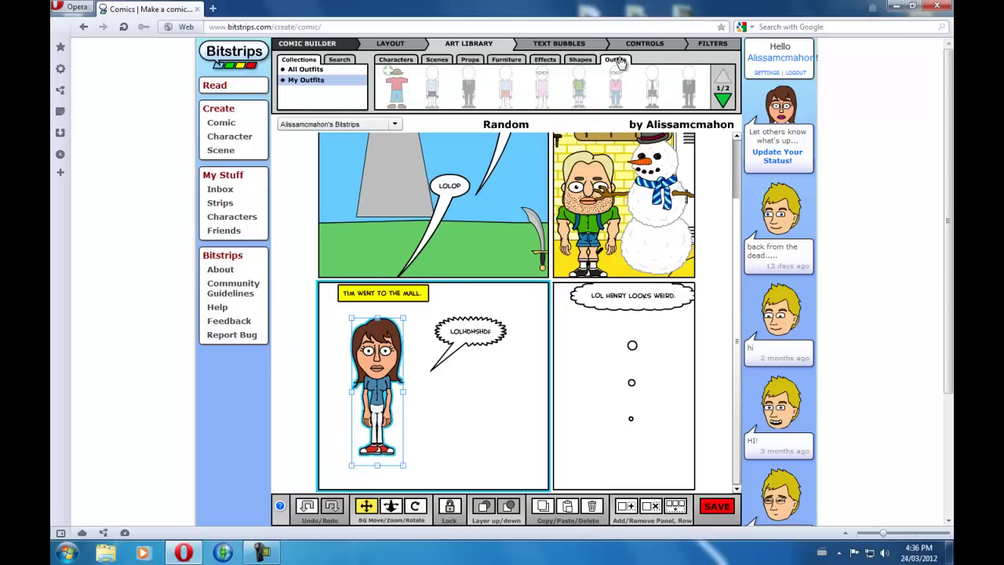
left_click(724, 98)
left_click_drag(579, 86, 382, 370)
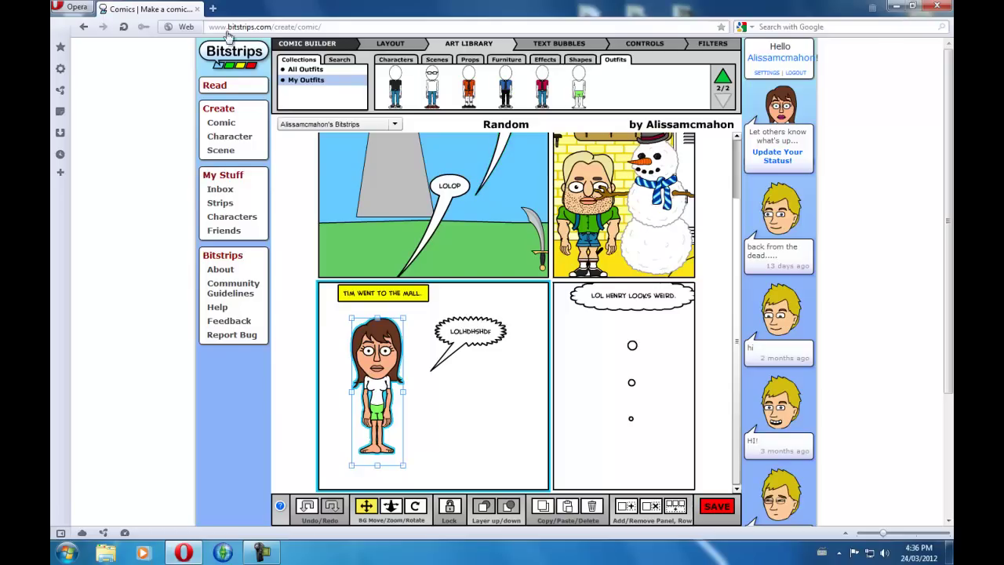
left_click(305, 69)
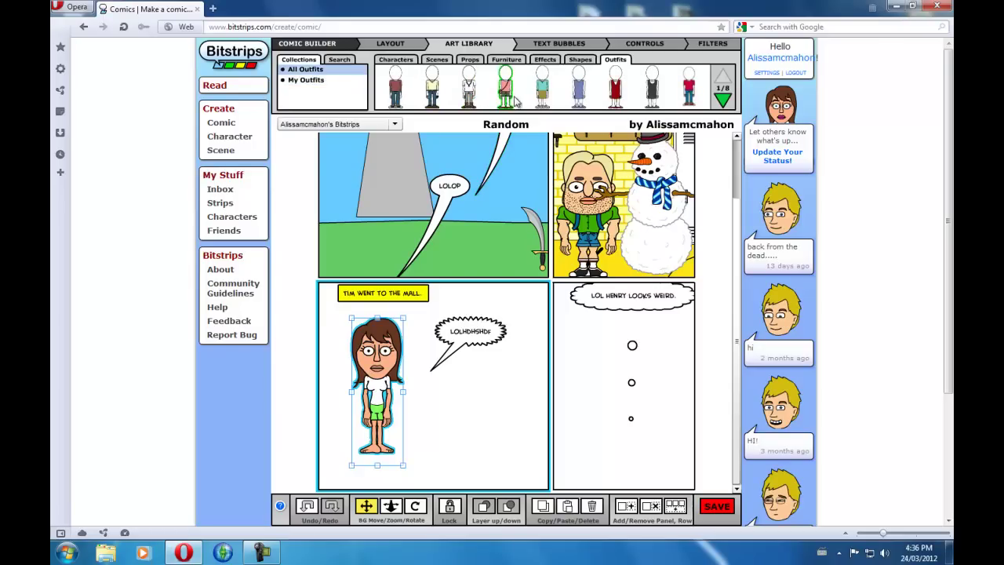
left_click_drag(515, 98, 408, 338)
- Set a brown brick house interior with windows as the top-left panel's background
left_click(516, 62)
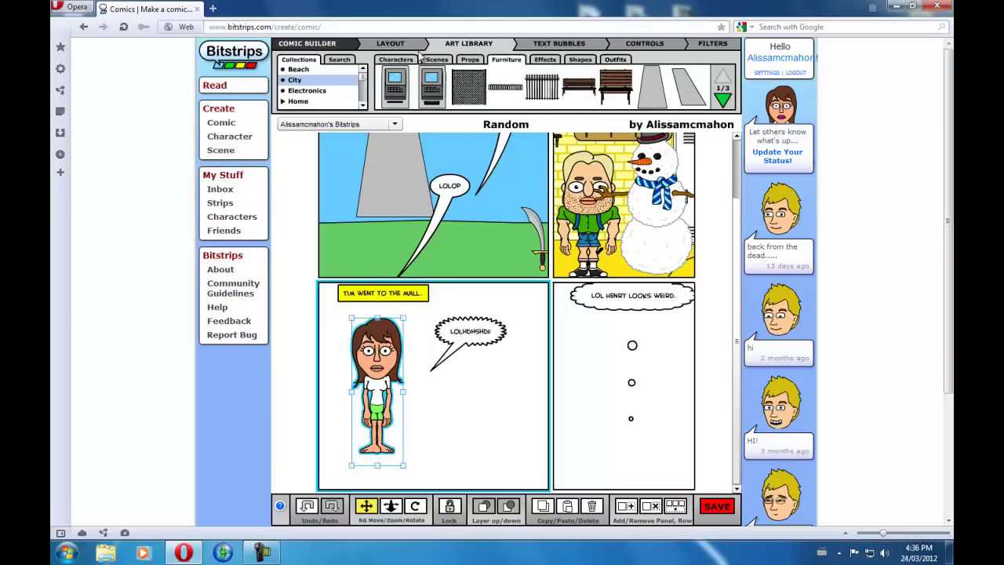
left_click(339, 63)
left_click_drag(468, 87, 607, 60)
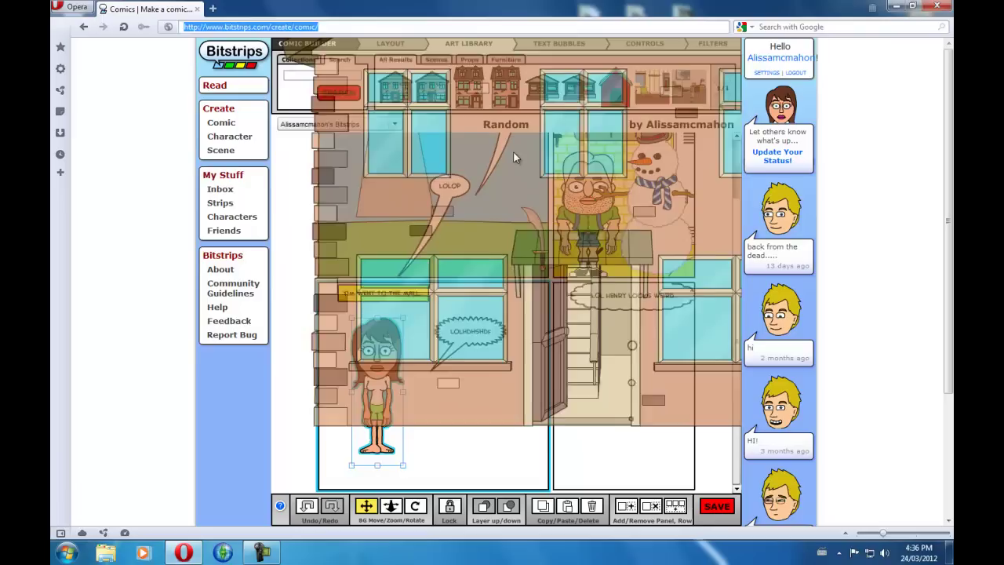
left_click_drag(606, 60, 450, 240)
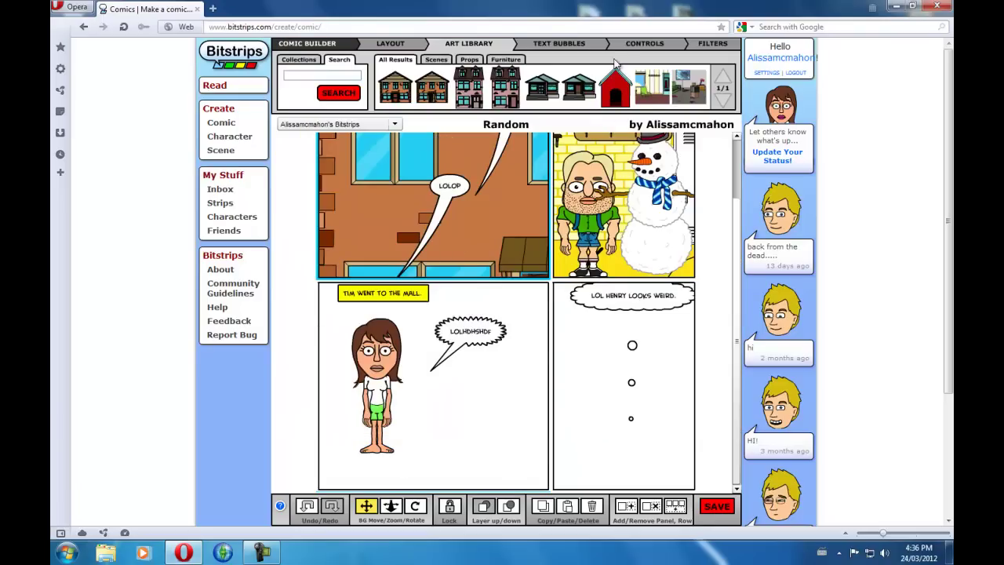
left_click(648, 47)
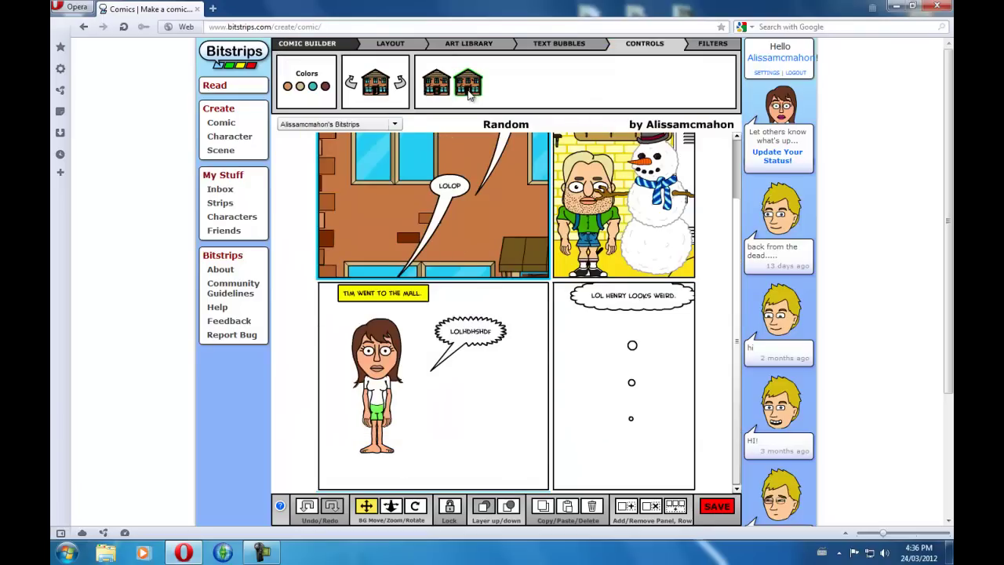
- Give the panel 3 girl a happy face and a running-kick action pose, raised slightly
left_click(392, 381)
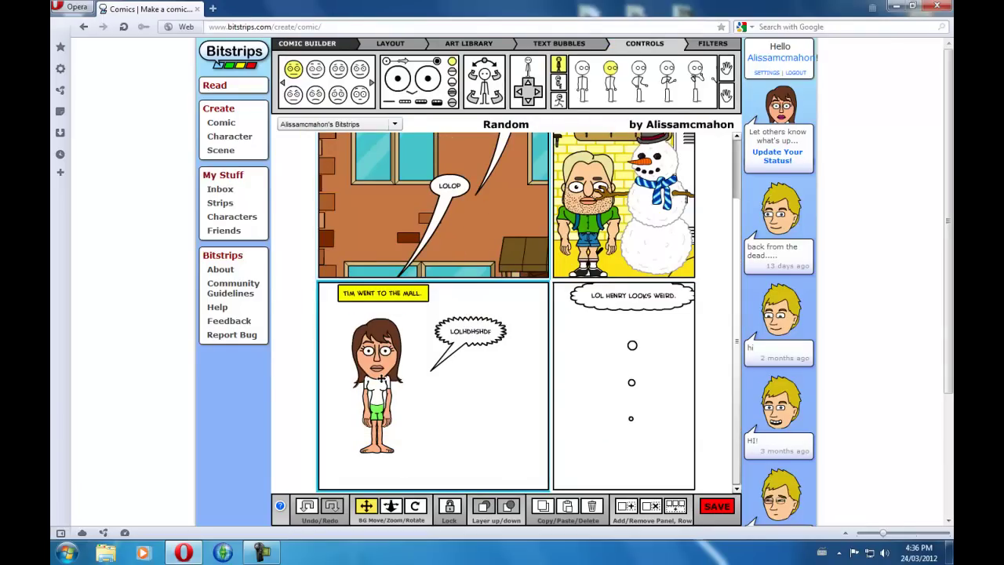
left_click(321, 79)
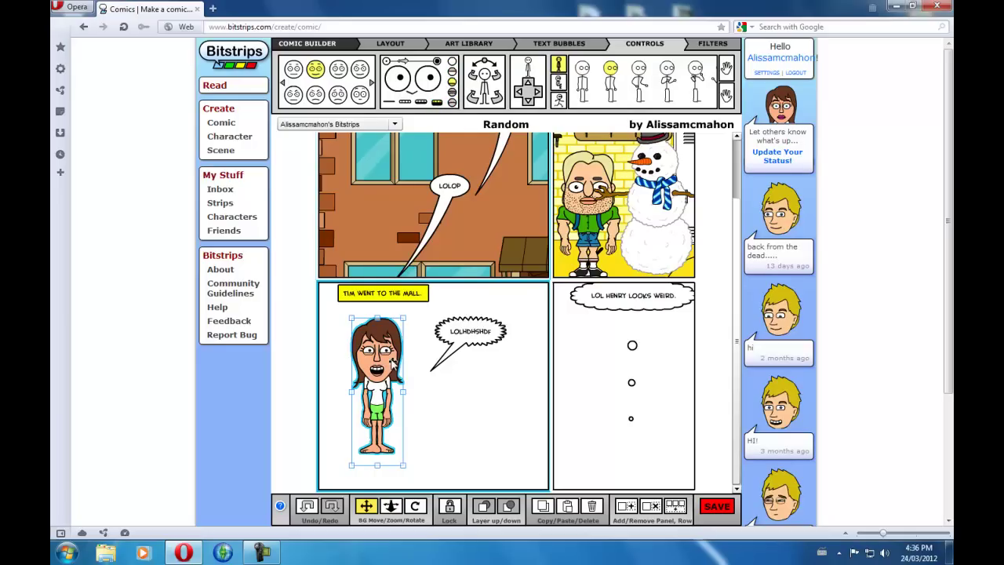
left_click(689, 87)
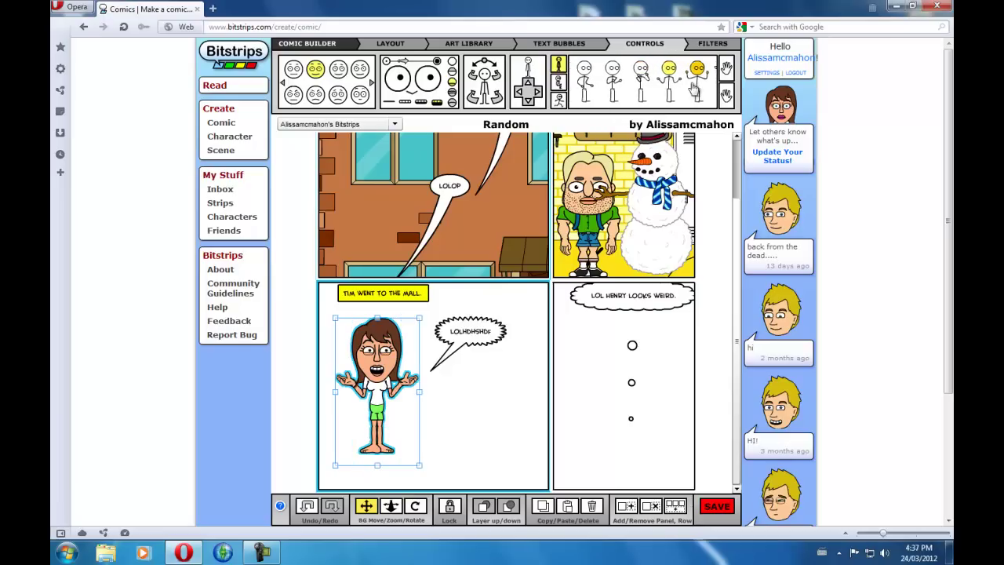
left_click(693, 89)
left_click_drag(395, 417, 397, 419)
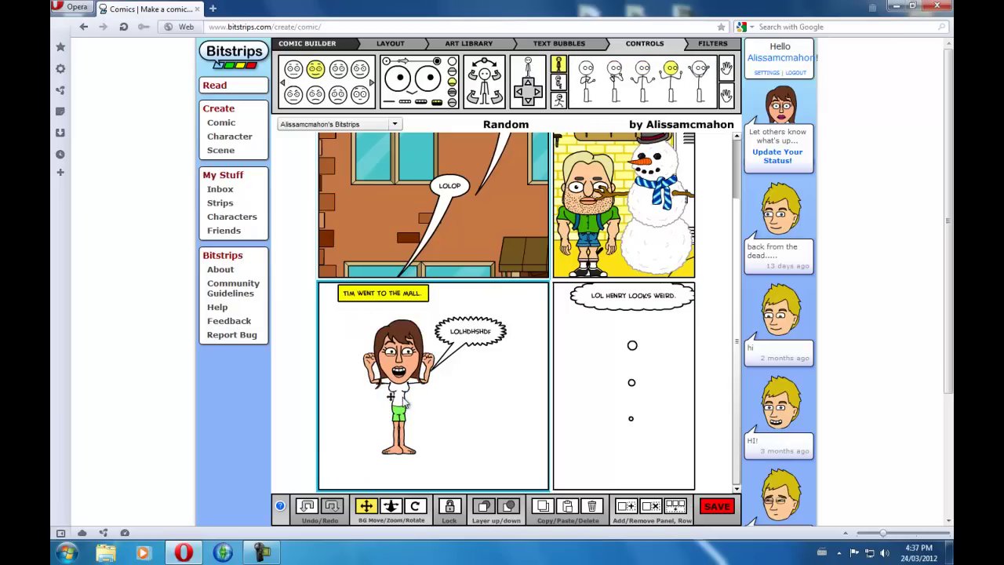
left_click(559, 100)
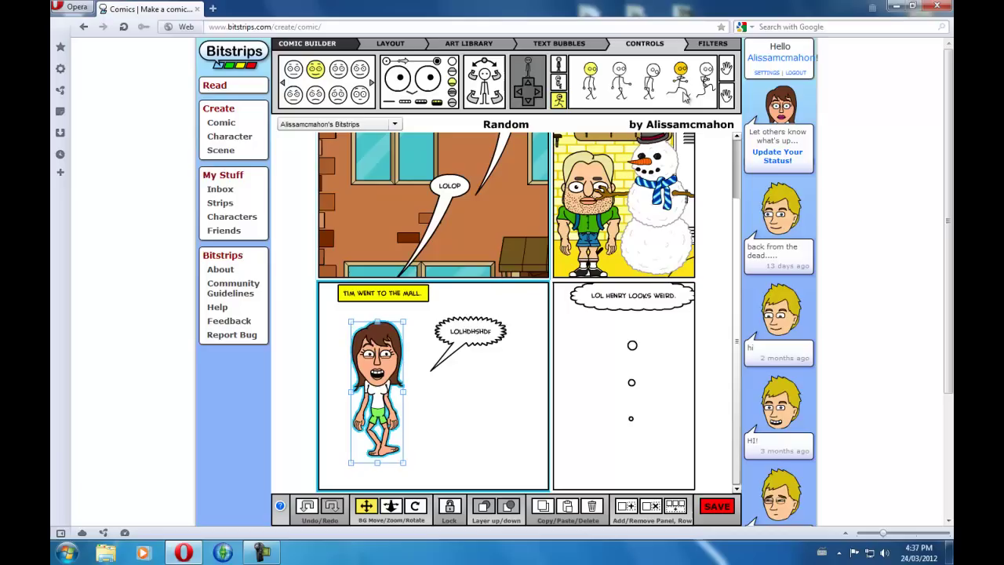
left_click(672, 78)
left_click_drag(380, 382, 377, 366)
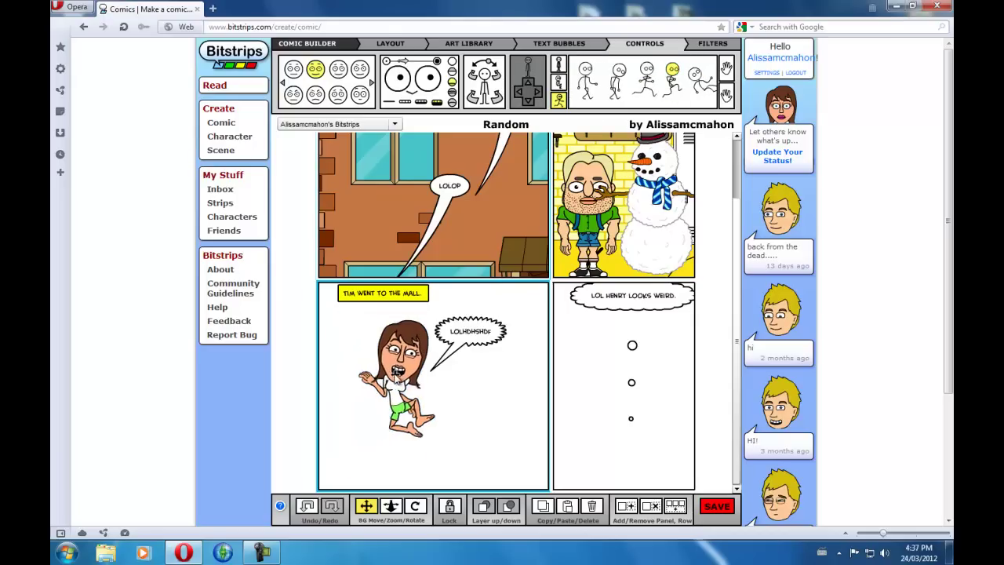
- Try Hue, Contrast and Blur filter adjustments on the leaping girl for a washed-out purple look
left_click(712, 44)
left_click_drag(481, 97, 524, 114)
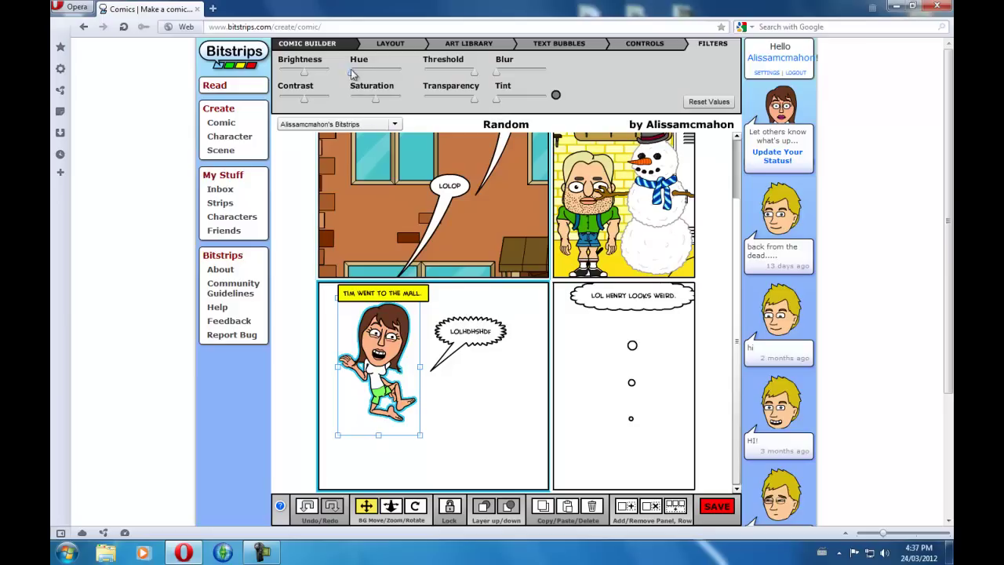
left_click_drag(353, 73, 401, 76)
mouse_move(308, 103)
left_mouse_down()
mouse_move(278, 106)
mouse_move(313, 82)
left_mouse_up()
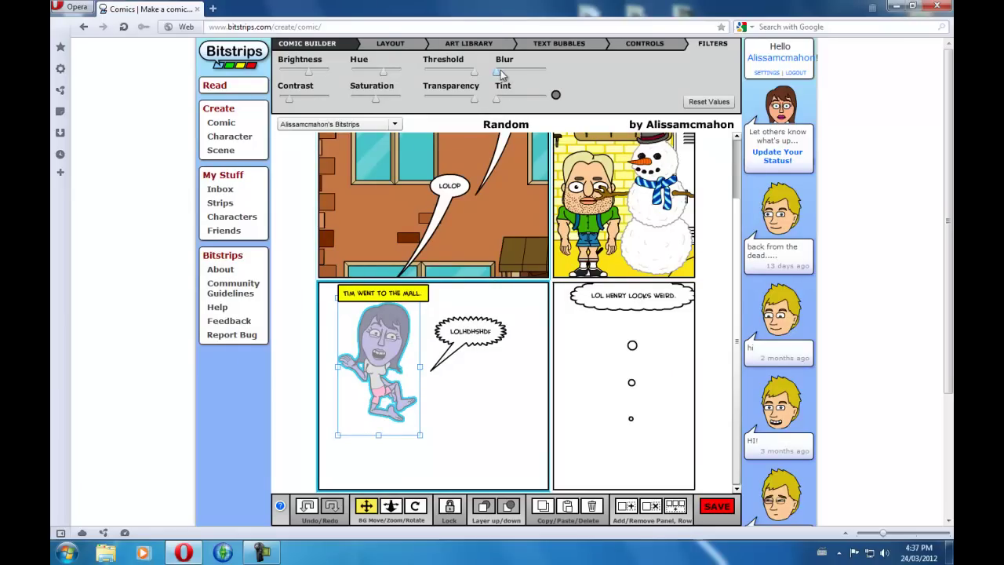
mouse_move(501, 75)
left_mouse_down()
mouse_move(539, 71)
mouse_move(487, 73)
left_mouse_up()
left_click(645, 44)
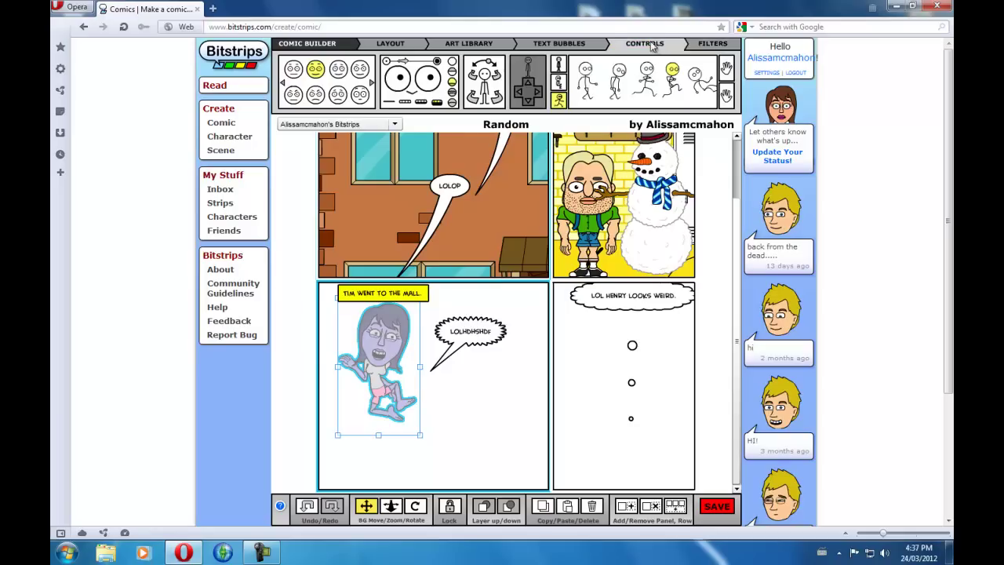
- Try hand gestures and body turns on the girl, ending front-facing with a pointing pose
left_click(728, 94)
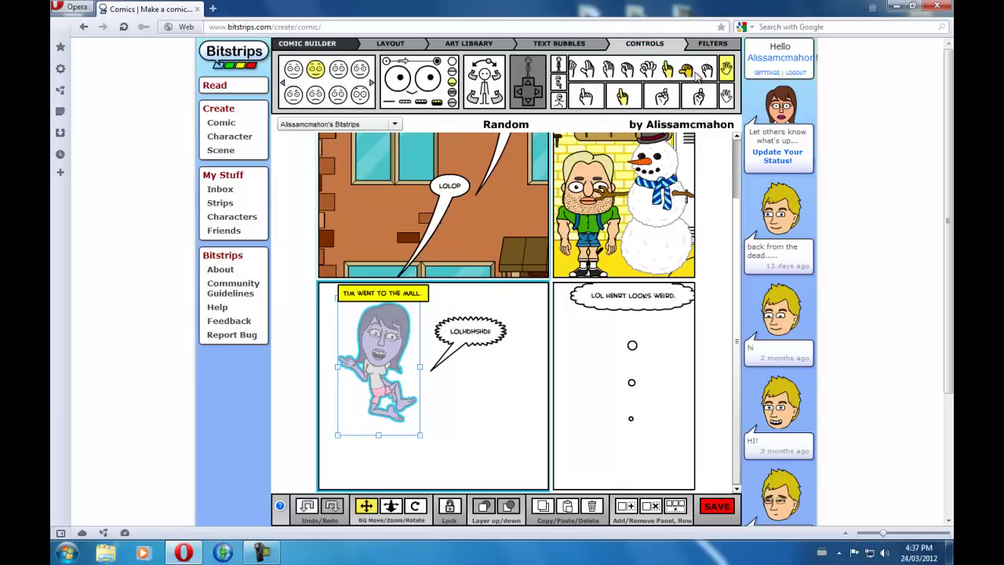
left_click(727, 95)
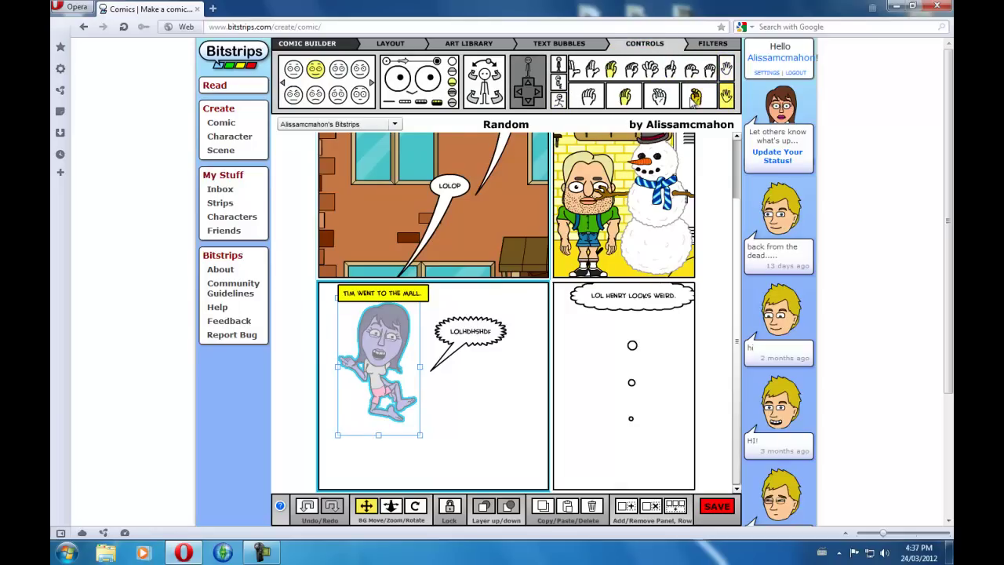
left_click(499, 79)
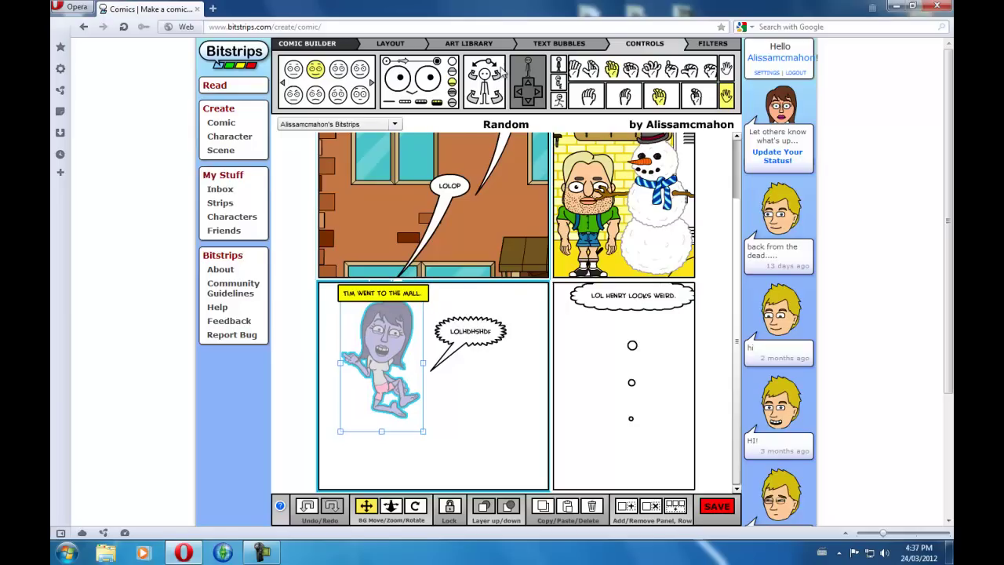
left_click(495, 98)
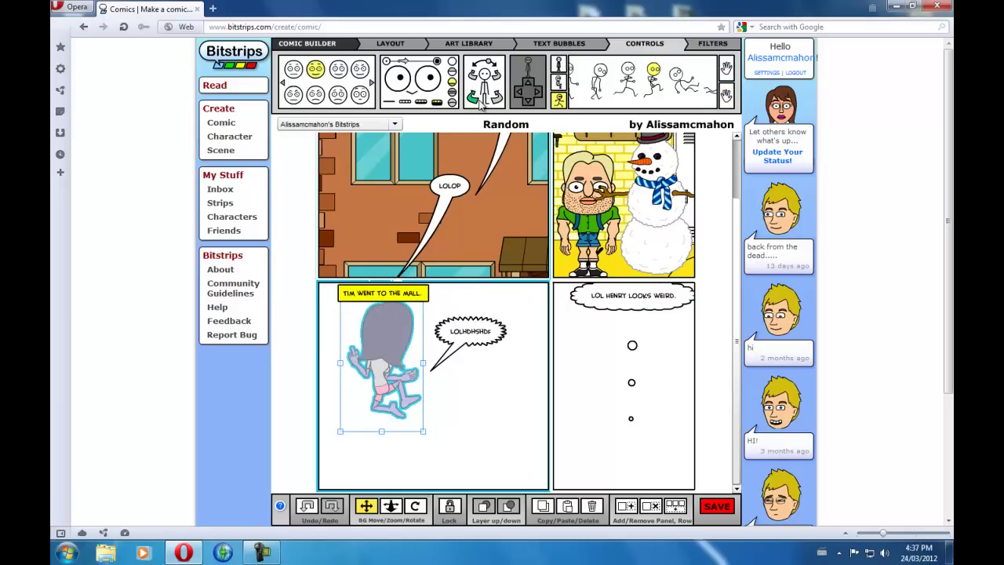
left_click(474, 100)
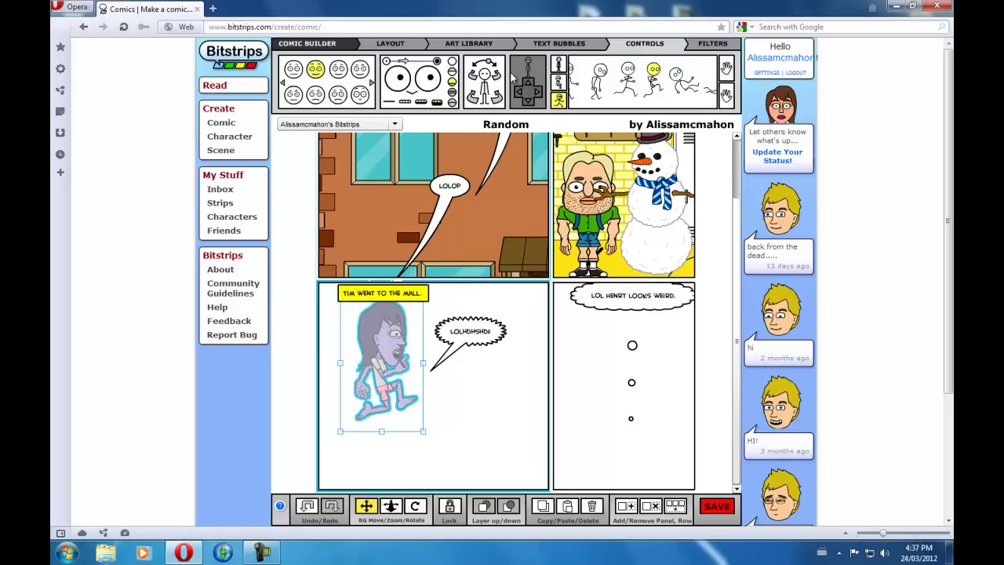
left_click(494, 78)
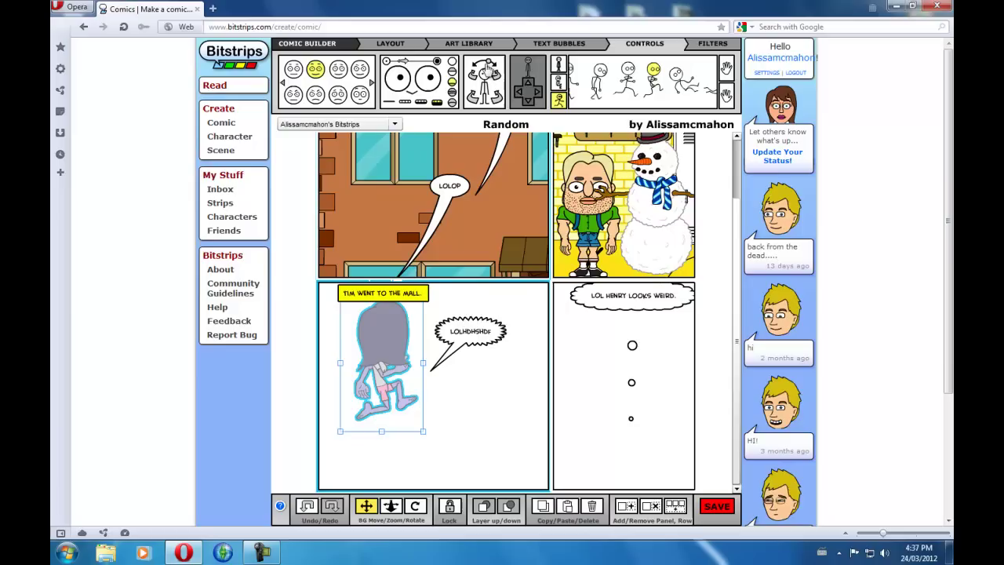
left_click_drag(488, 69, 441, 90)
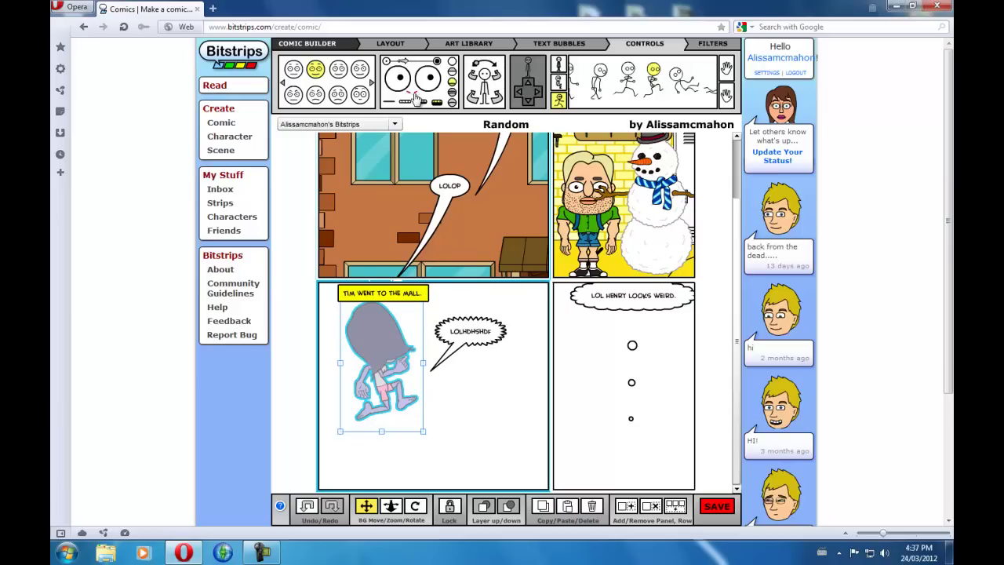
left_click(471, 76)
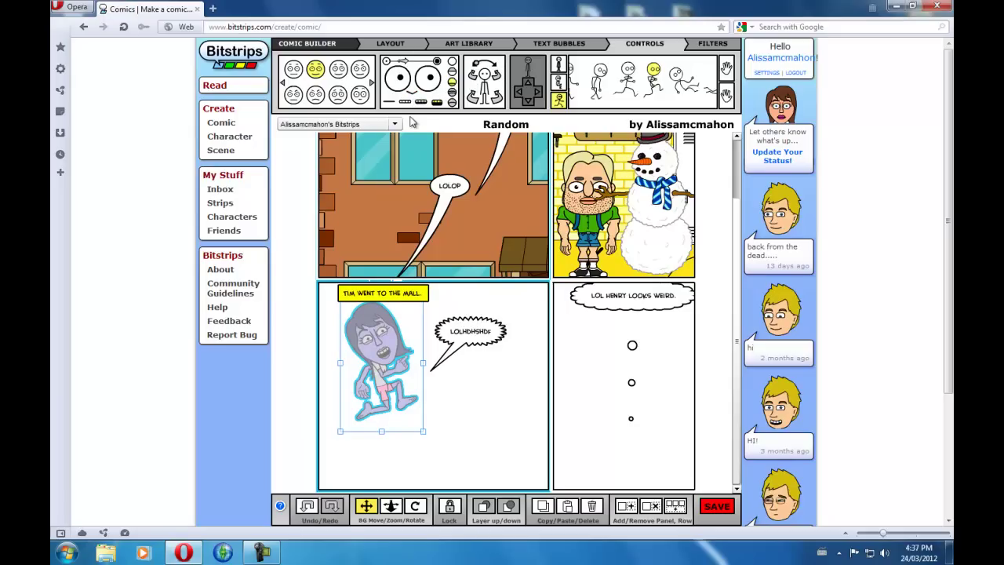
- Give the girl a worried expression with a wide grimacing mouth
left_click(422, 103)
left_click(437, 102)
left_click(337, 94)
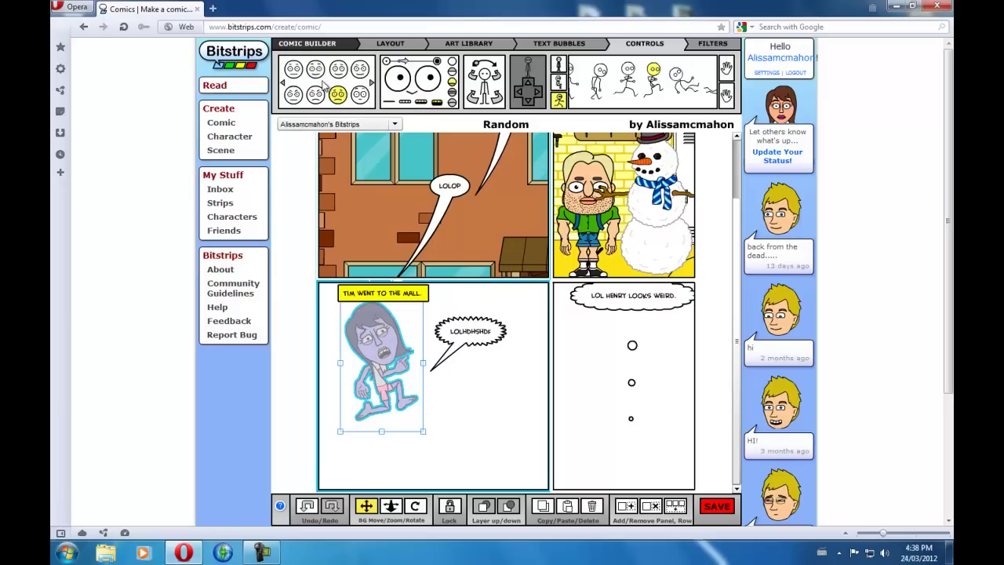
left_click(373, 83)
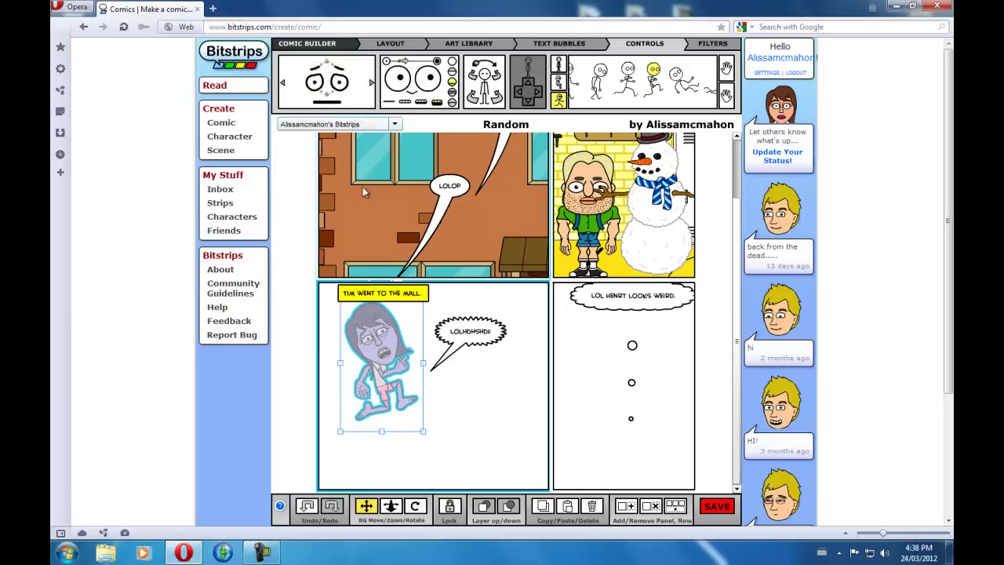
left_click(326, 108)
left_click(326, 109)
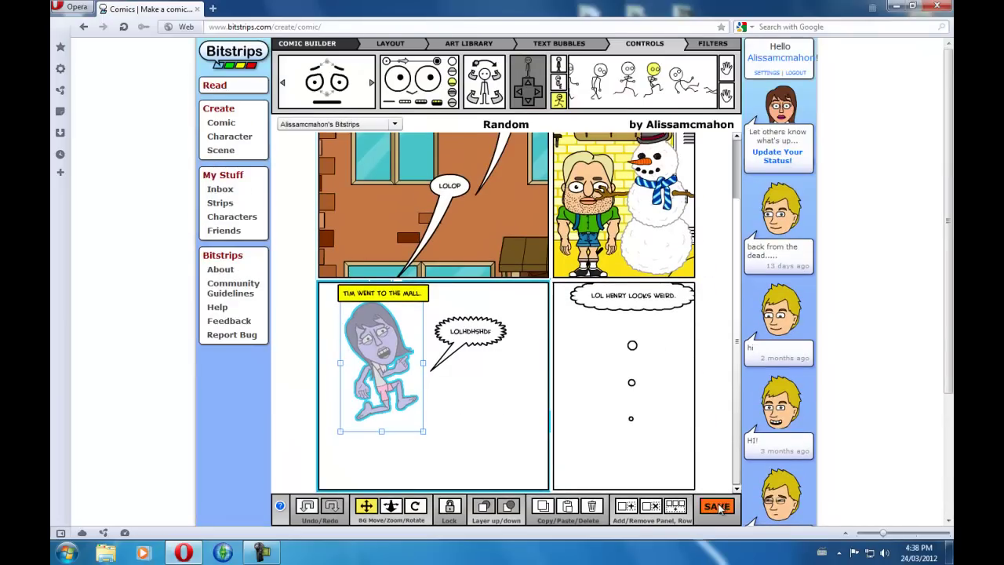
- Save the four-panel Random comic
scroll(720, 509, "down", 2)
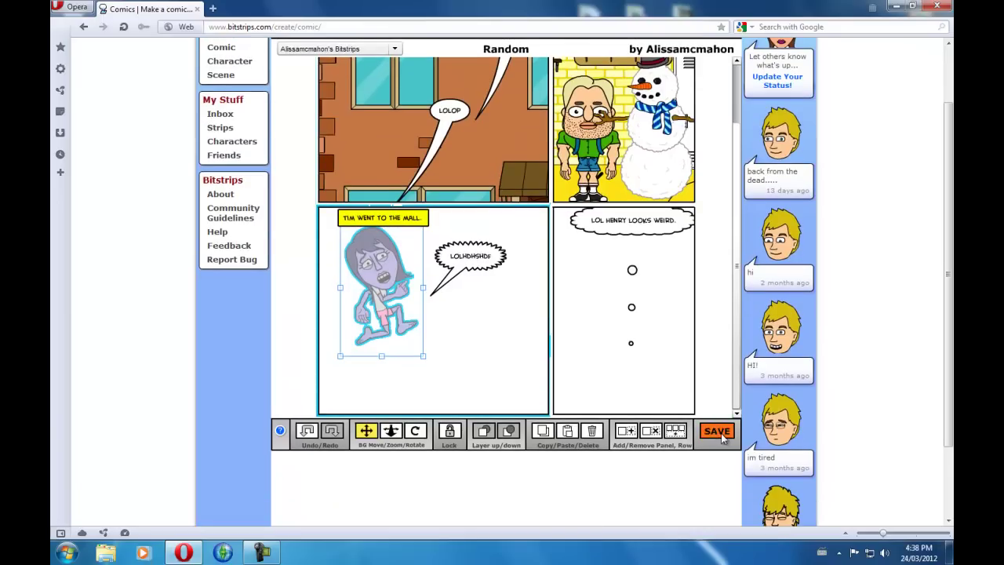
left_click(718, 431)
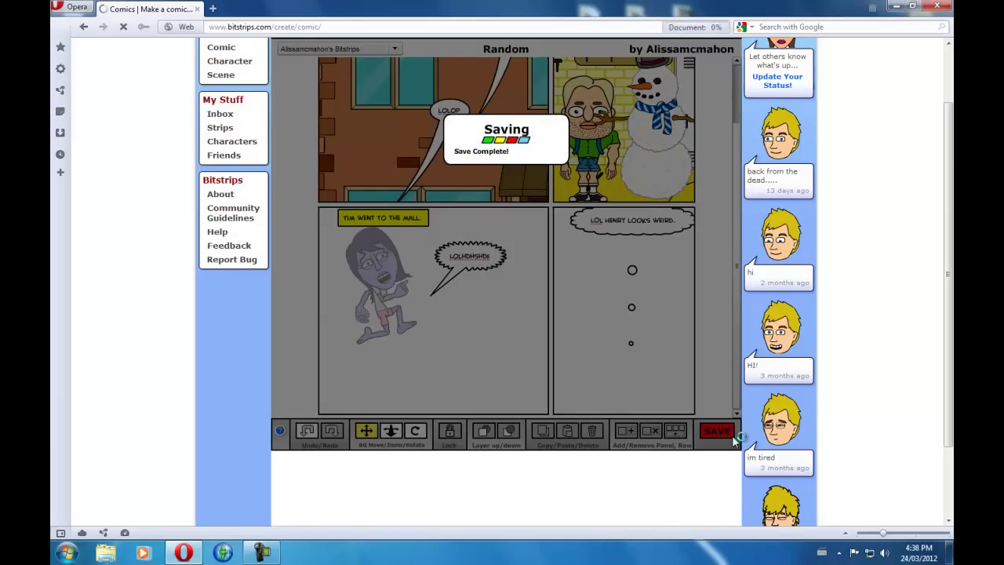
scroll(634, 386, "down", 3)
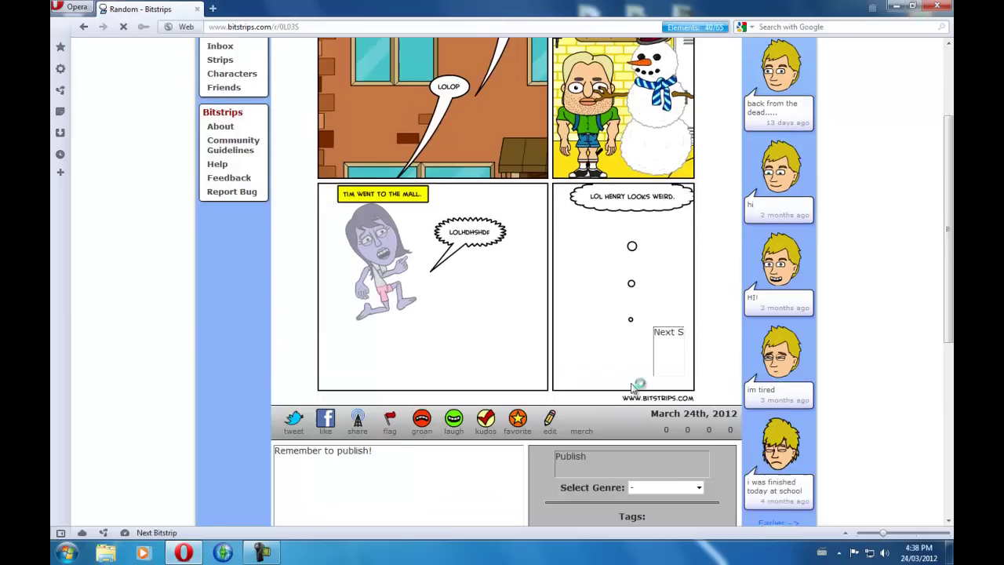
scroll(634, 386, "down", 3)
- Set the comic's genre to Humor and review its series choices
left_click(648, 330)
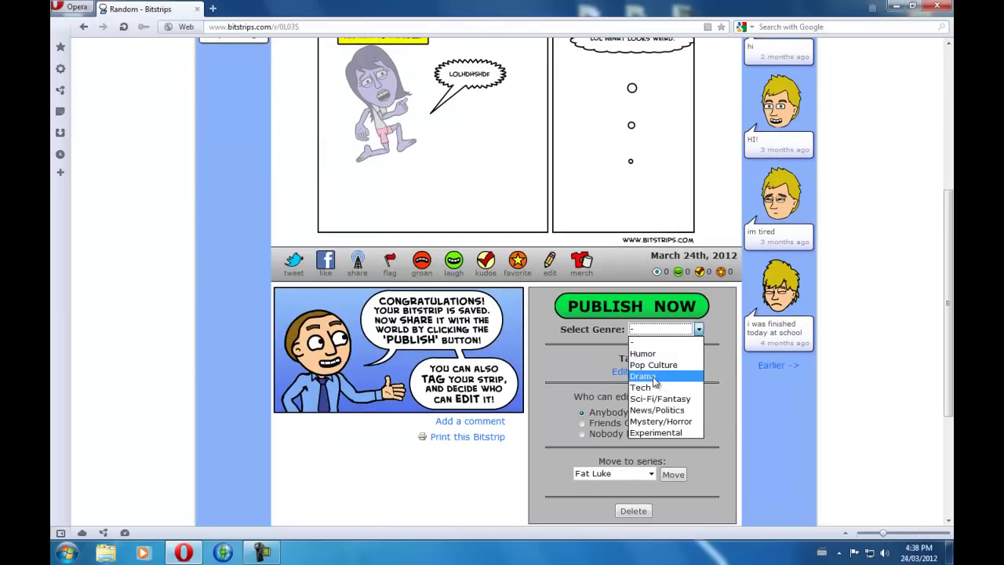
left_click(660, 354)
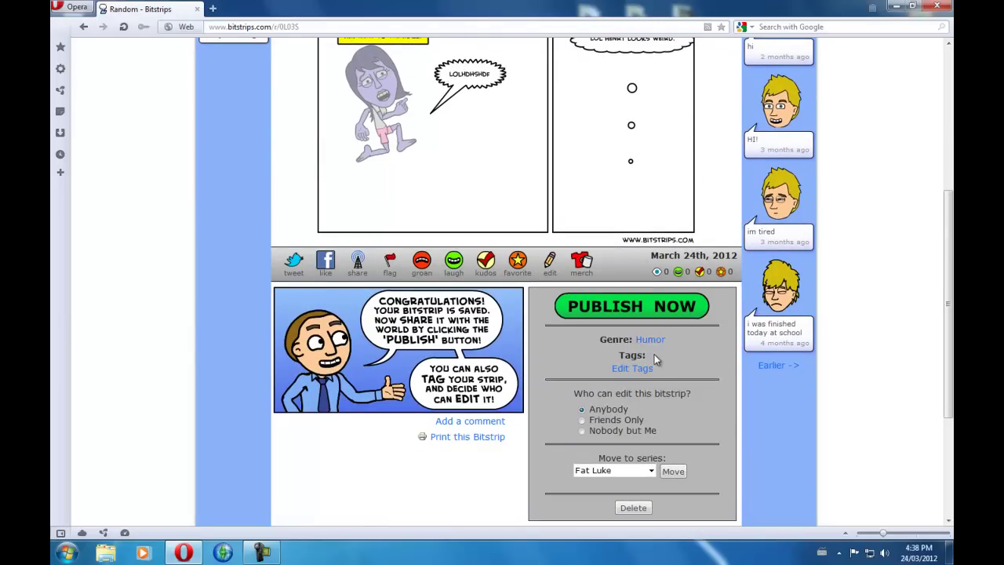
scroll(643, 342, "down", 2)
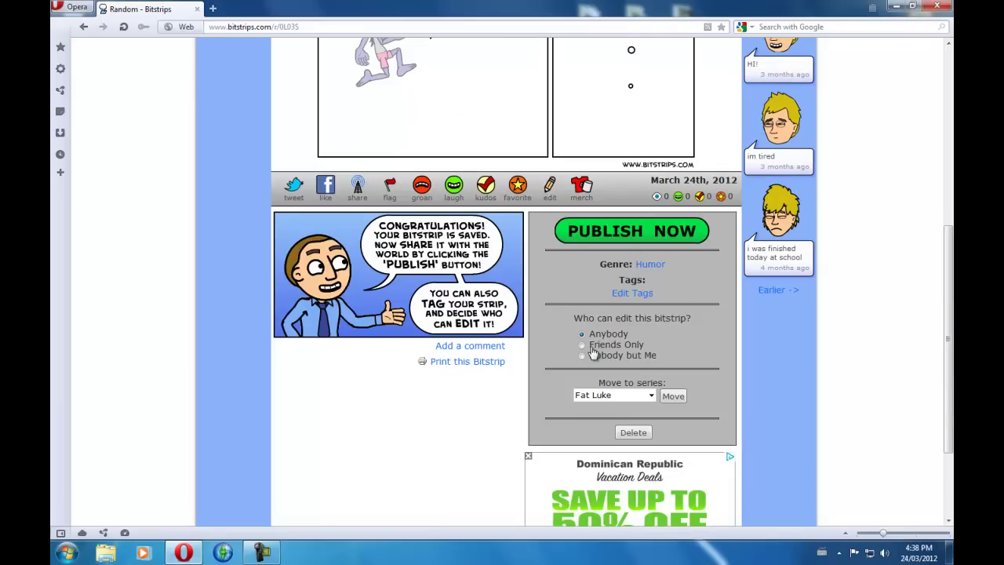
left_click(650, 397)
scroll(605, 306, "up", 5)
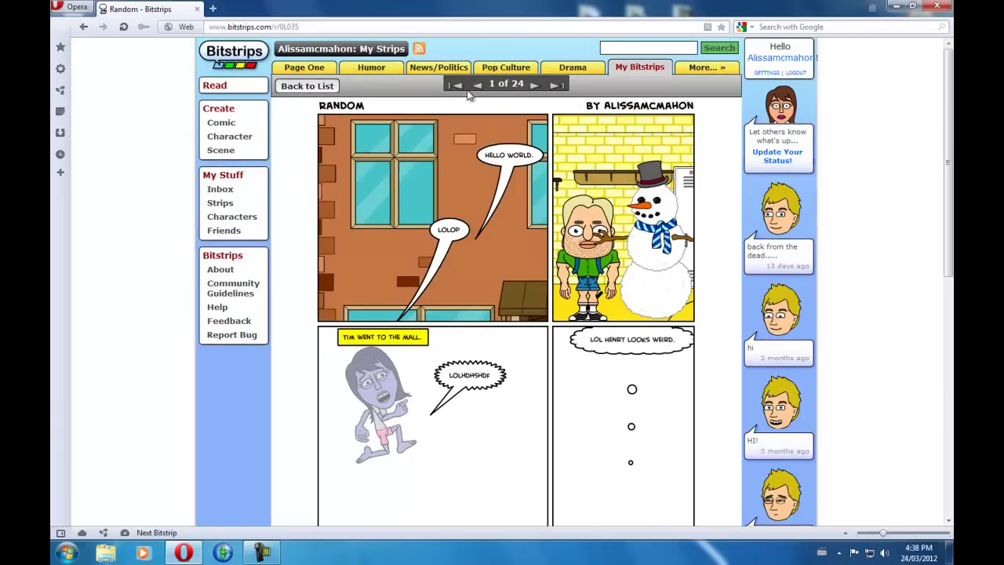
scroll(438, 234, "down", 1)
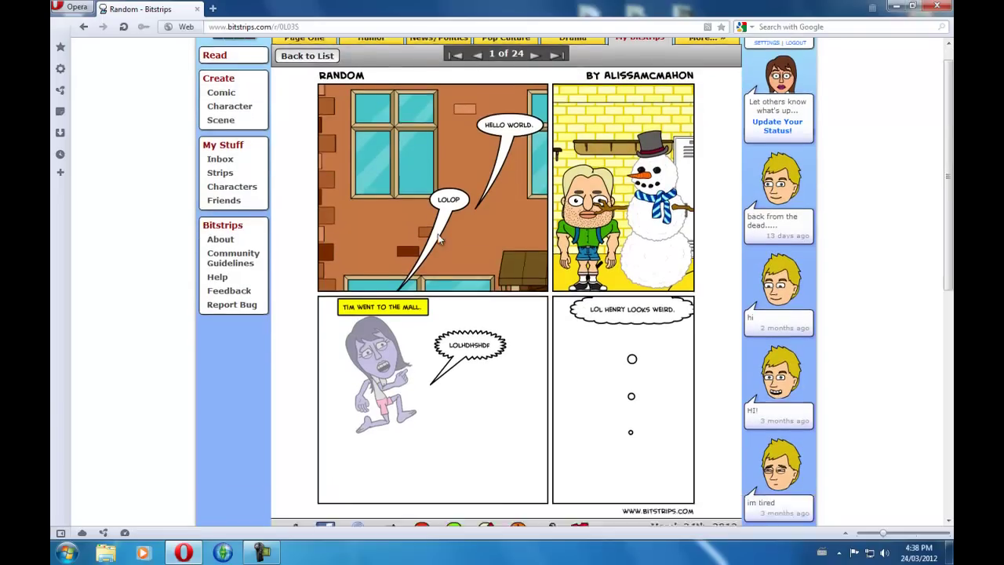
scroll(444, 239, "down", 10)
scroll(573, 311, "up", 8)
scroll(573, 311, "up", 3)
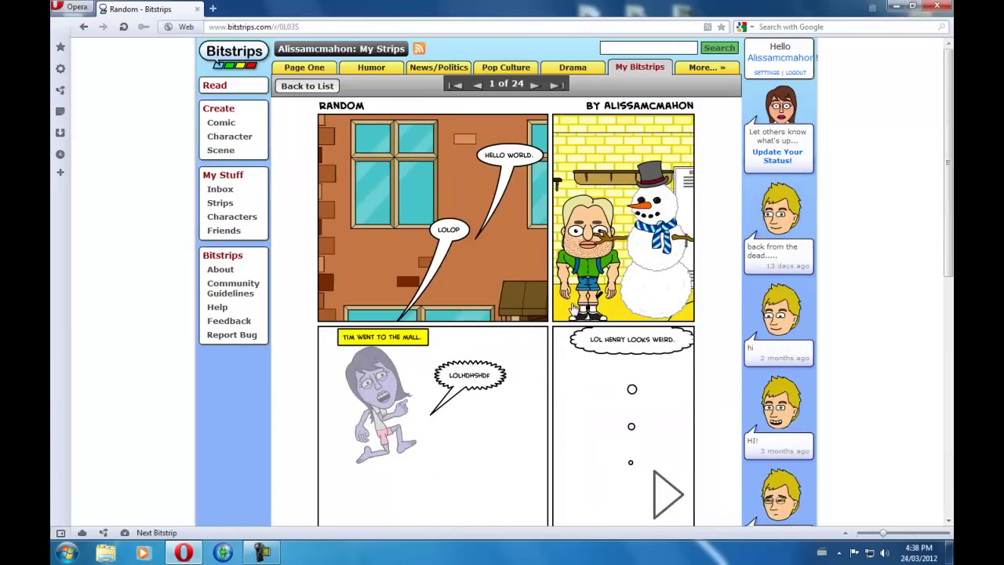
scroll(542, 375, "down", 10)
scroll(445, 193, "up", 3)
scroll(445, 194, "up", 3)
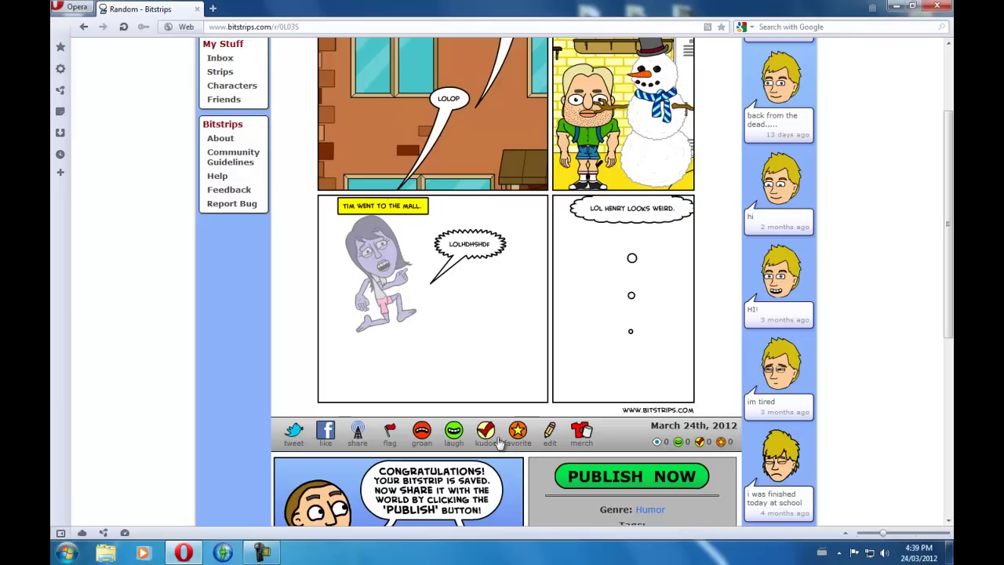
scroll(375, 398, "up", 2)
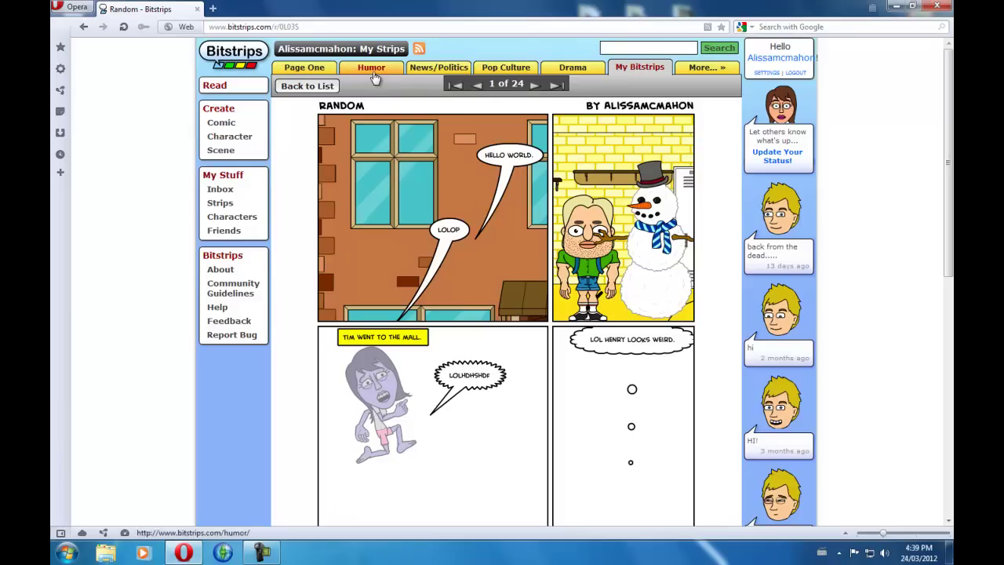
- Browse the Humor comics and open the strip 'For once it worked.'
left_click(374, 72)
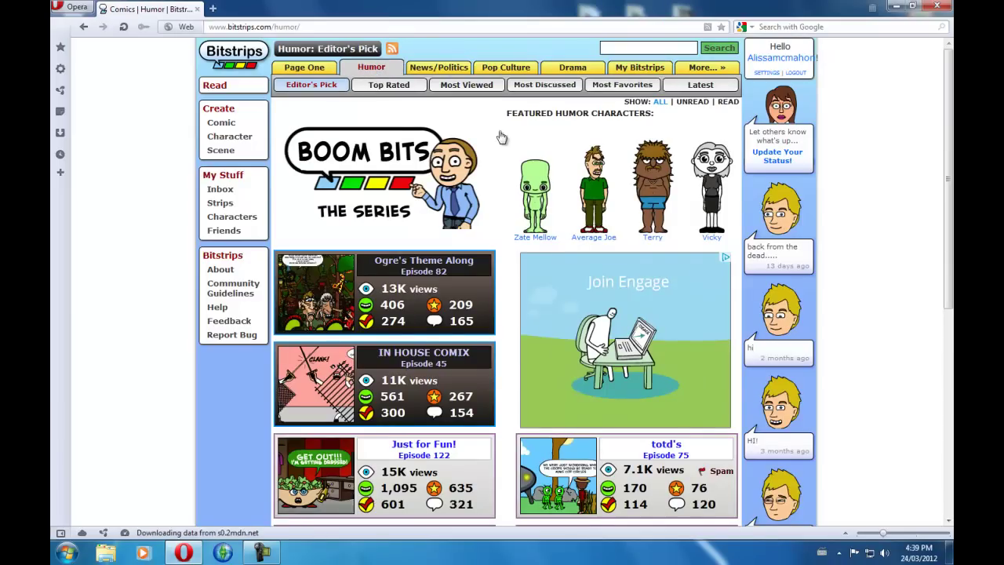
scroll(433, 451, "down", 5)
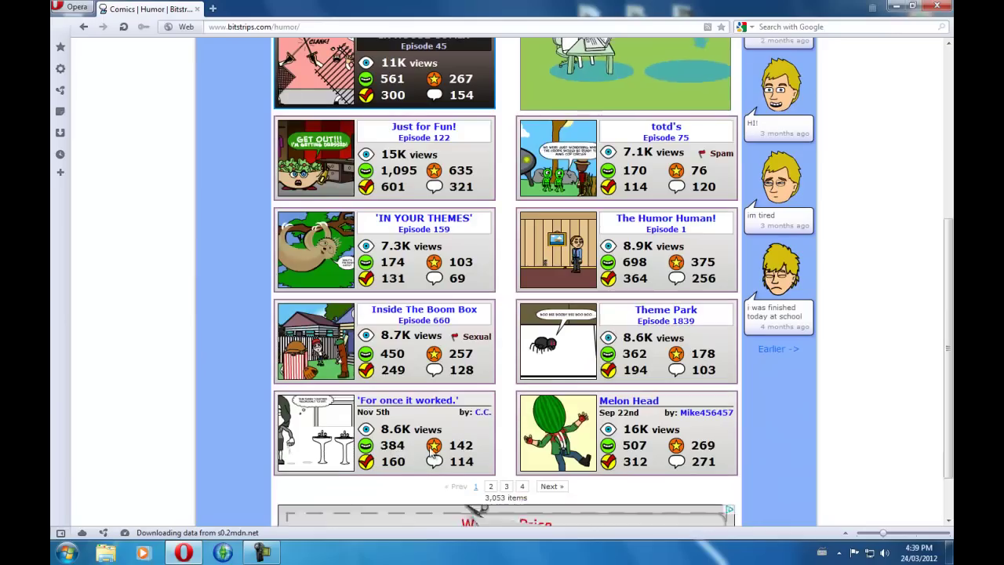
scroll(433, 453, "down", 1)
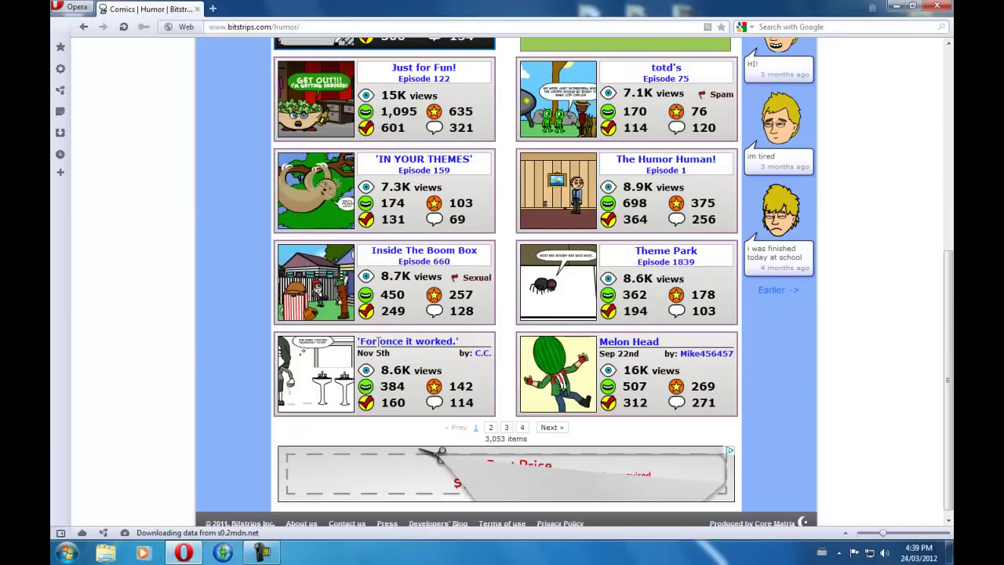
left_click(298, 357)
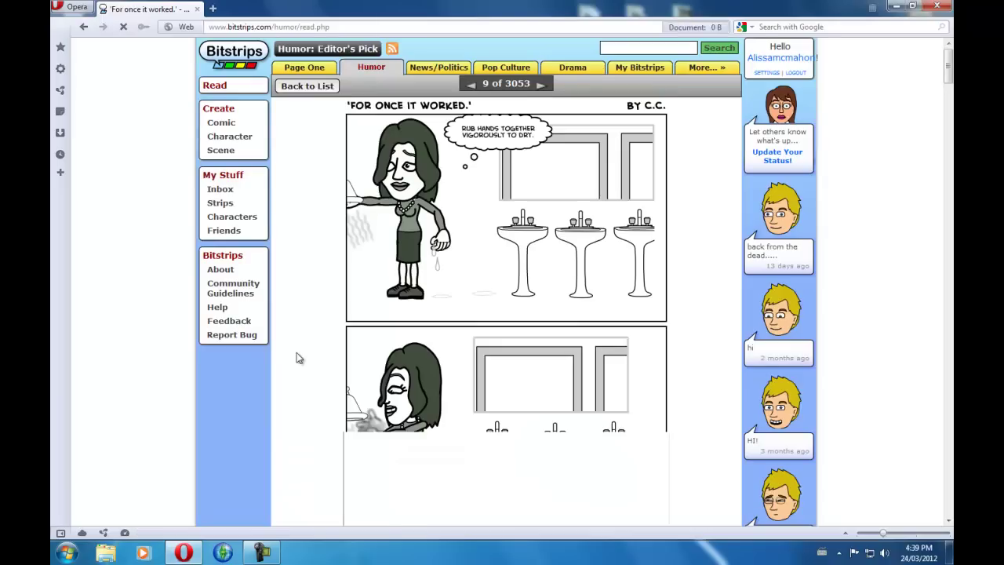
- Give 'For once it worked.' a laugh rating, then look over the strip
scroll(597, 263, "down", 3)
scroll(596, 263, "down", 1)
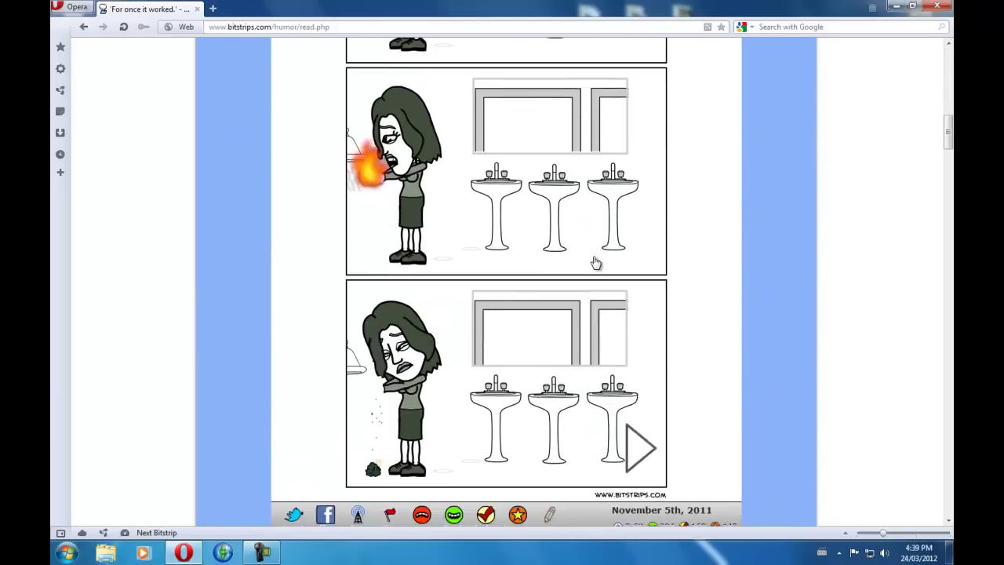
scroll(597, 263, "down", 6)
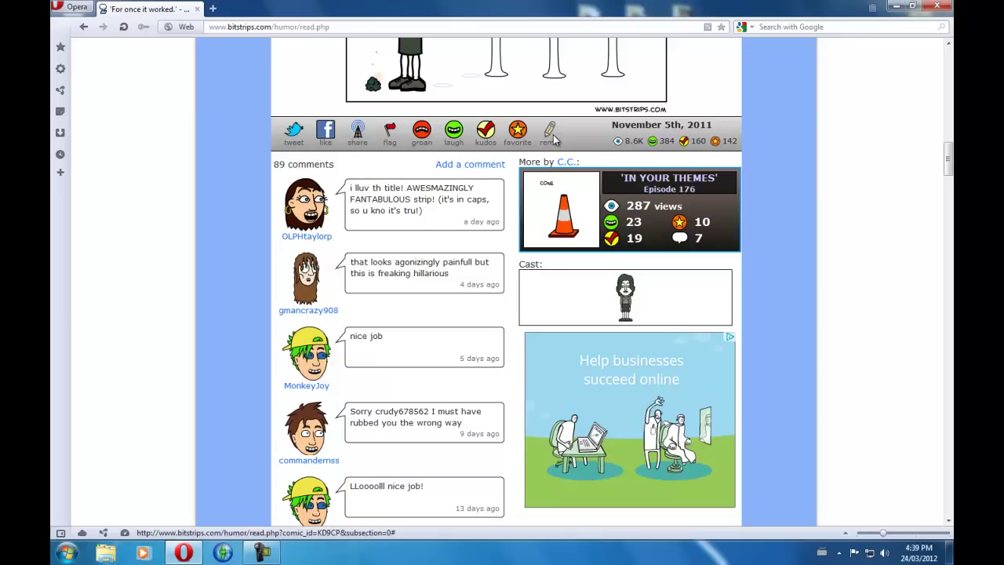
left_click(454, 131)
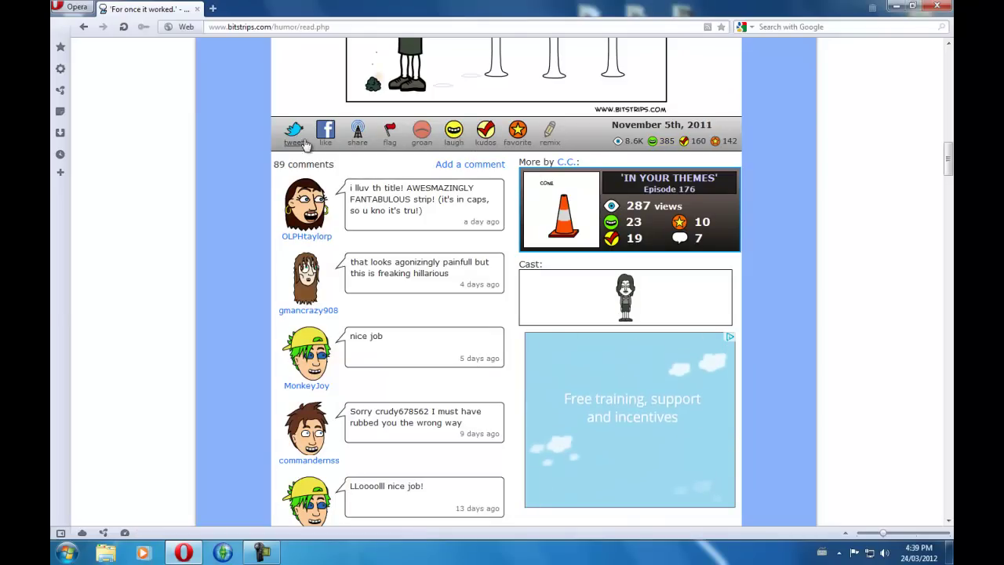
scroll(463, 183, "up", 5)
scroll(502, 206, "up", 4)
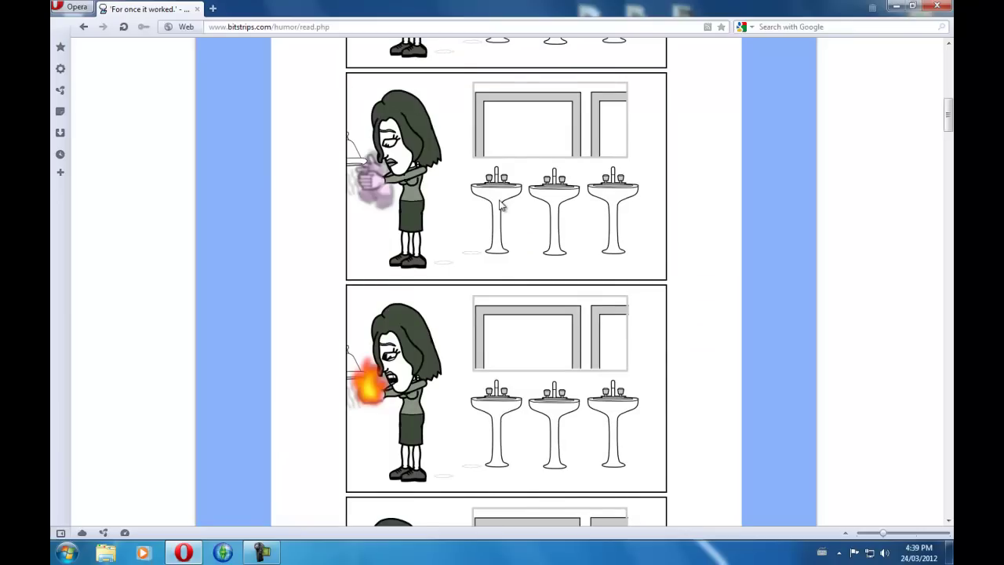
scroll(503, 206, "down", 5)
scroll(617, 278, "down", 5)
scroll(617, 278, "down", 5)
scroll(617, 278, "down", 4)
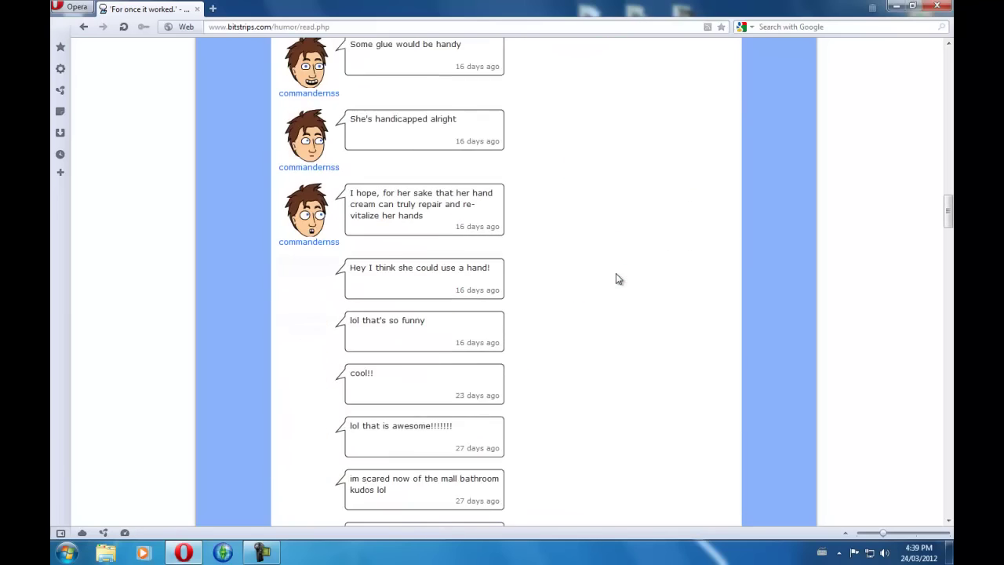
scroll(617, 278, "up", 1)
scroll(618, 278, "up", 5)
scroll(618, 278, "up", 5)
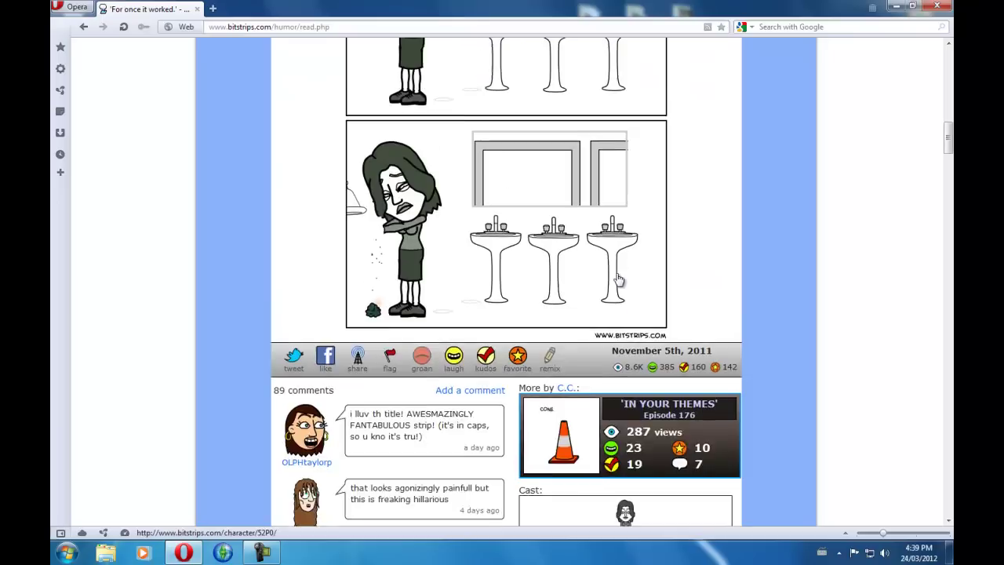
scroll(617, 279, "up", 3)
scroll(618, 278, "up", 3)
scroll(618, 278, "up", 3)
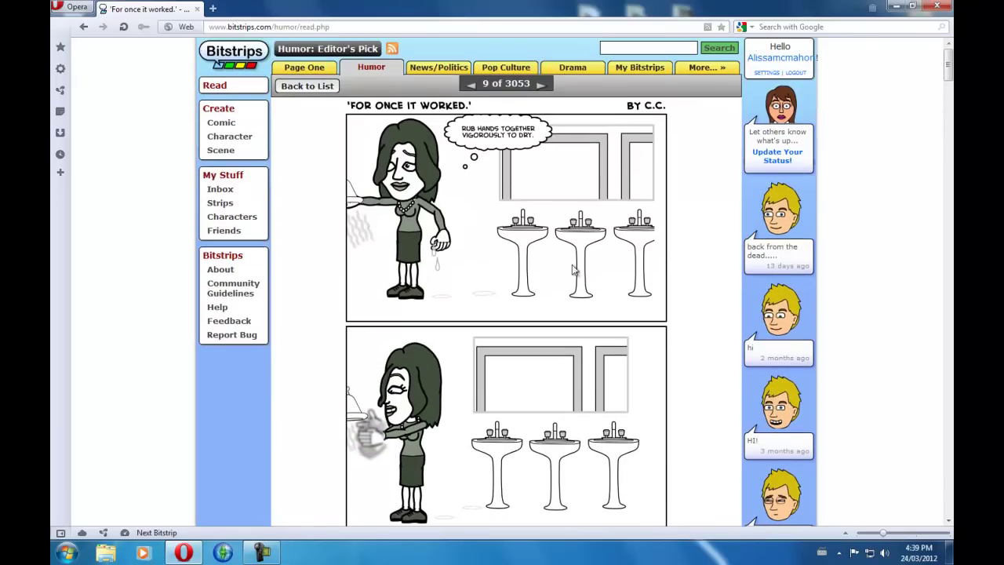
- Open the Inbox under My Stuff in the left sidebar
left_click(235, 195)
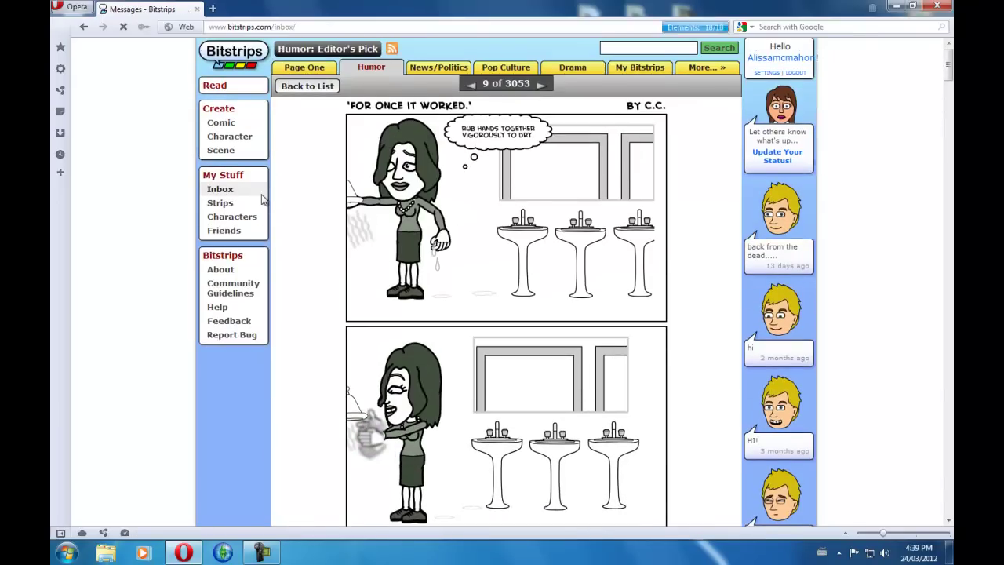